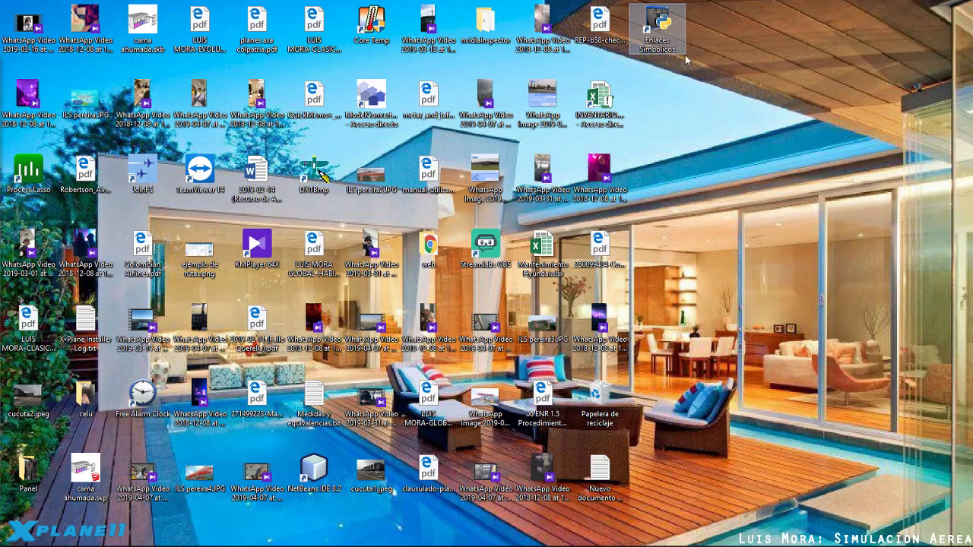
Bring up the open Generar enlaces simbólicos folder window and show its place in the folder tree
left_click(134, 535)
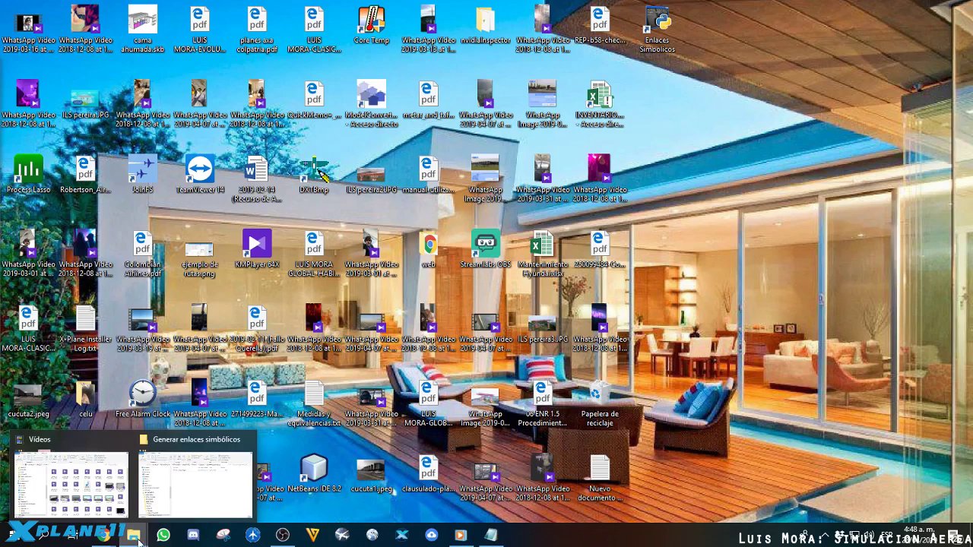
left_click(221, 463)
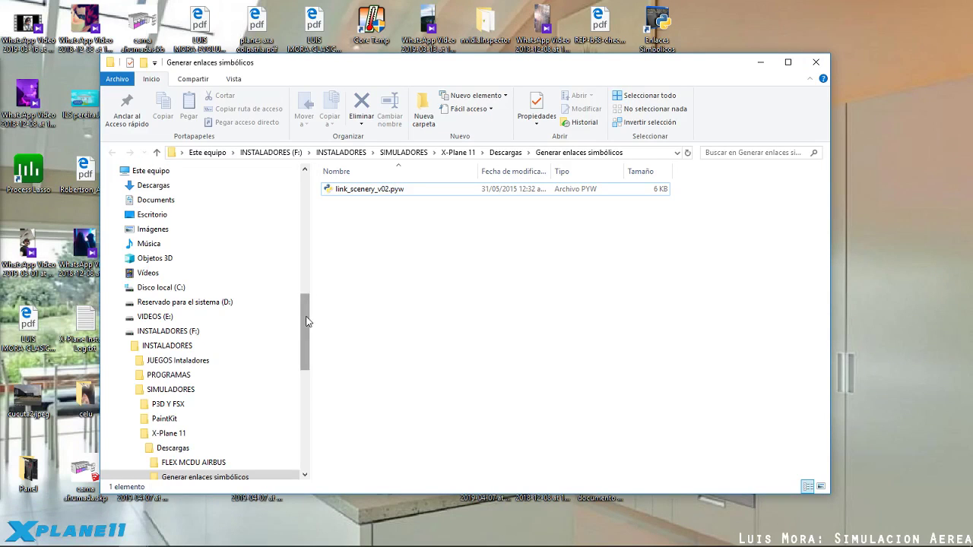
scroll(307, 323, "down", 2)
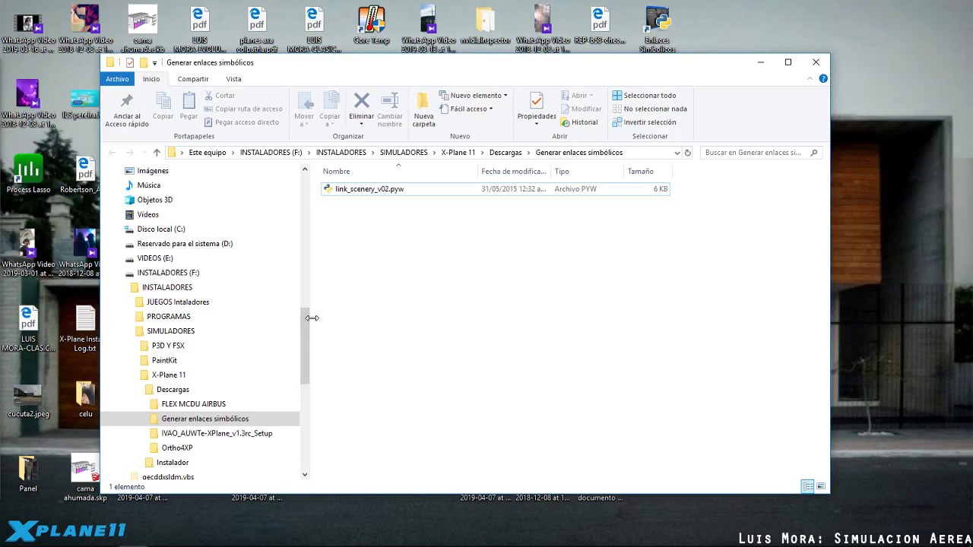
Examine the extension of link_scenery_v02.pyw in its editable file name, then leave the name as it is
left_click(400, 192)
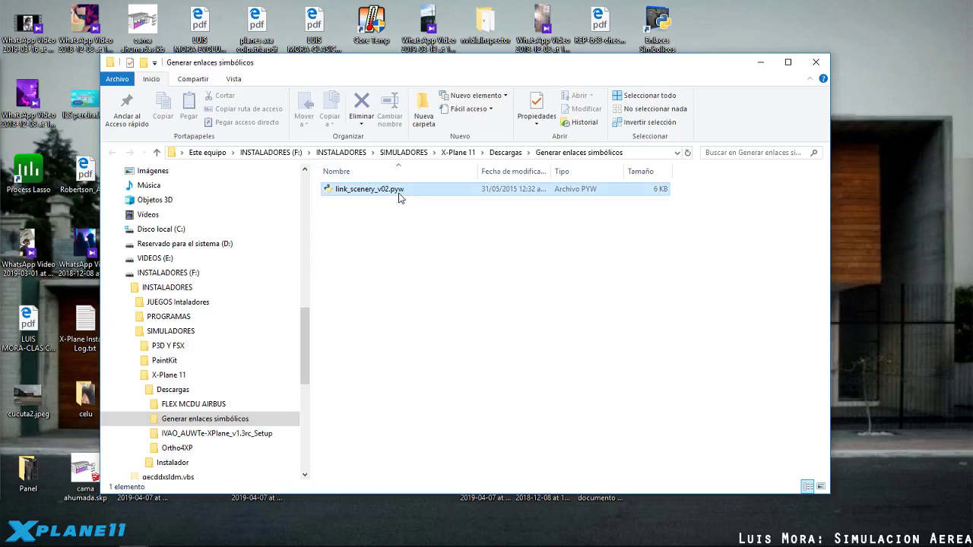
left_click(399, 192)
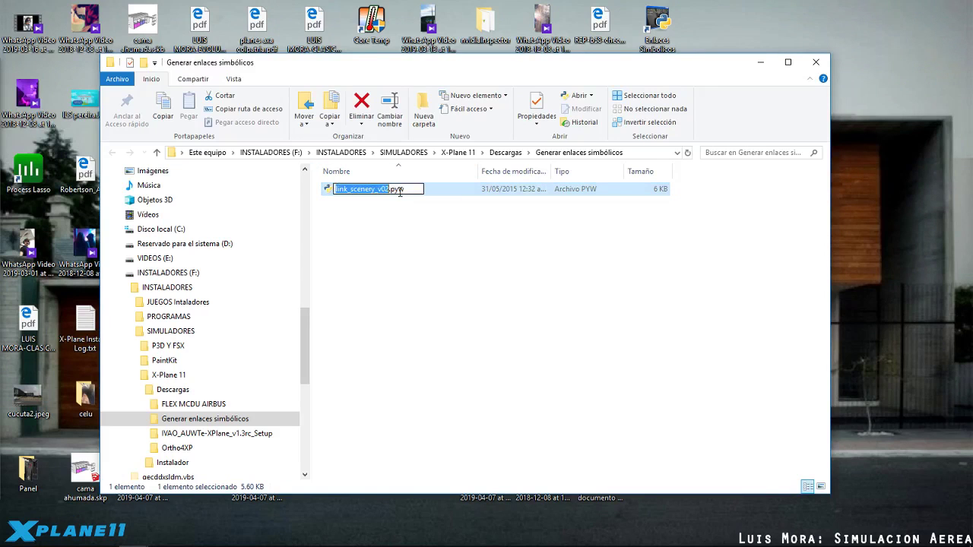
left_click(400, 191)
left_click_drag(403, 188, 394, 190)
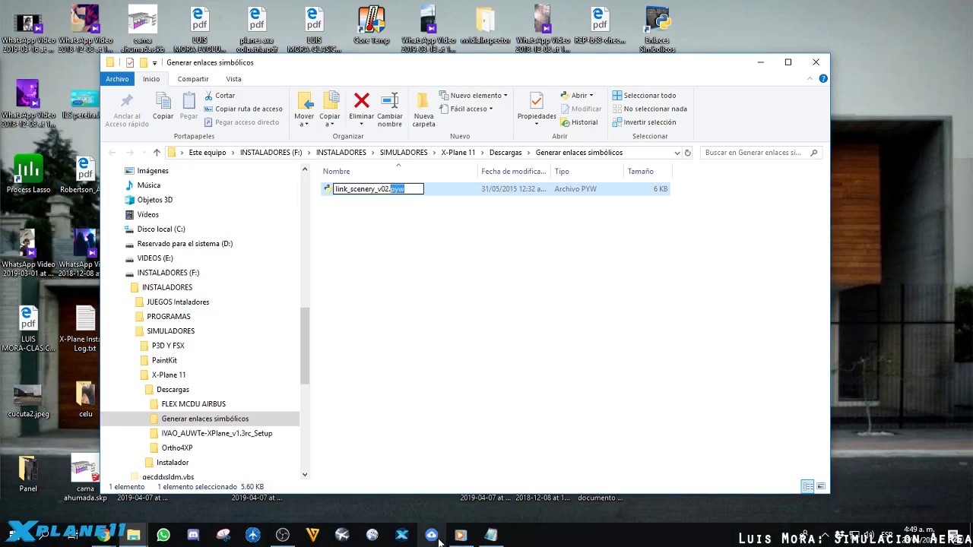
left_click(392, 189)
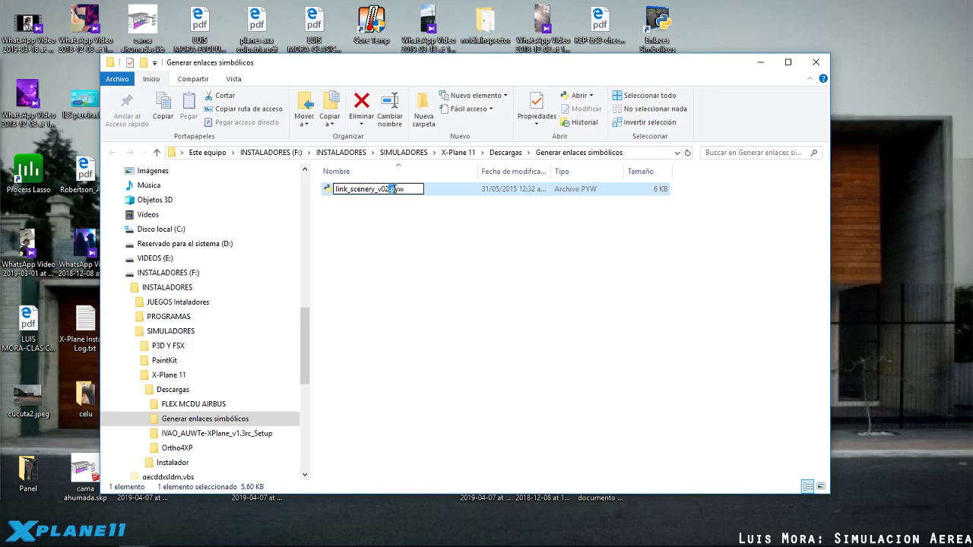
double_click(401, 188)
left_click_drag(390, 188, 401, 188)
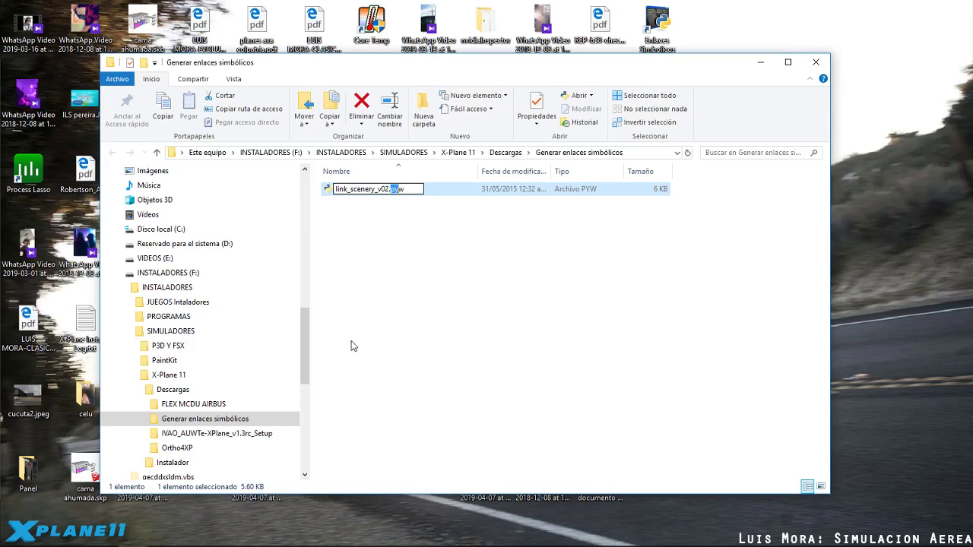
left_click(352, 343)
Open the PythonScripts folder on X-Plane (H:) under X-Plane 11\X-Plane 11\Resources\plugins
left_click_drag(306, 344, 310, 417)
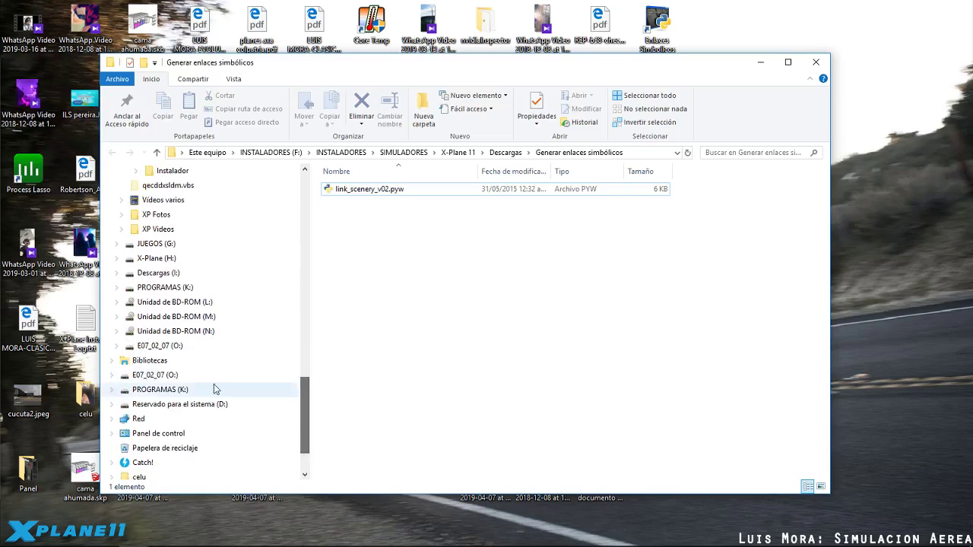
left_click(115, 258)
left_click(121, 346)
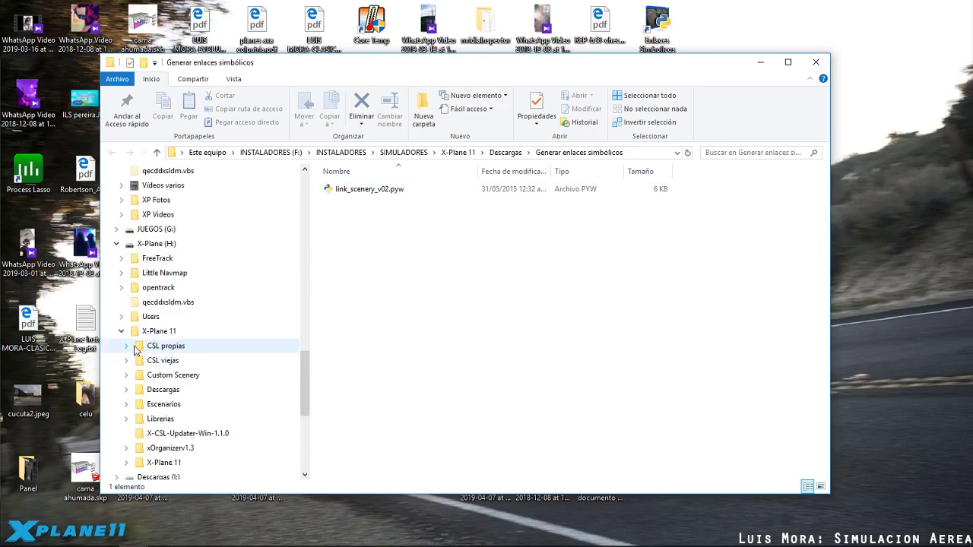
left_click(127, 463)
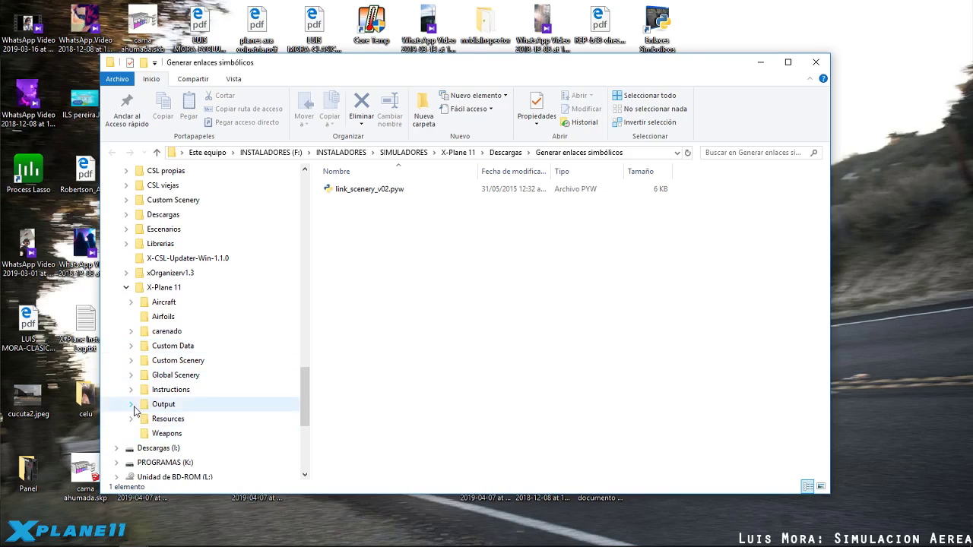
left_click(132, 420)
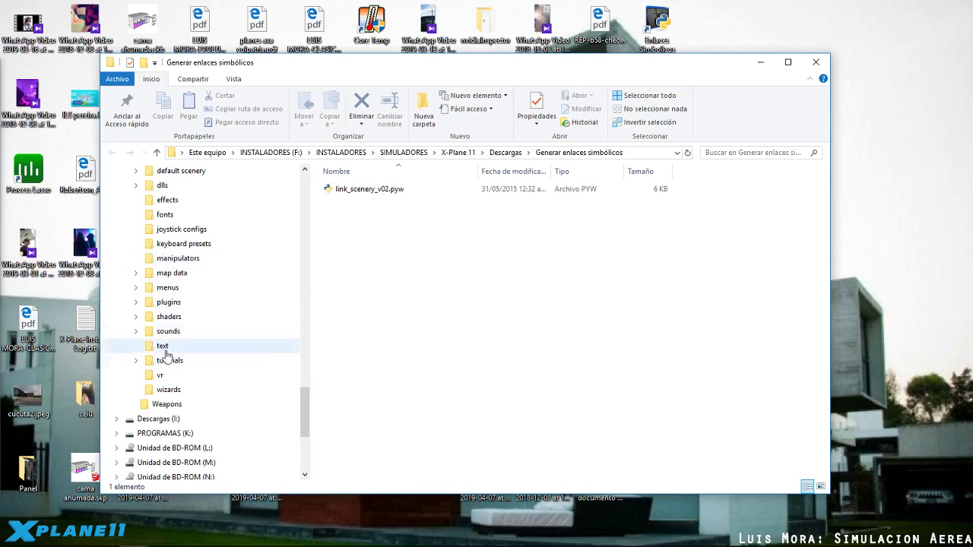
left_click(136, 302)
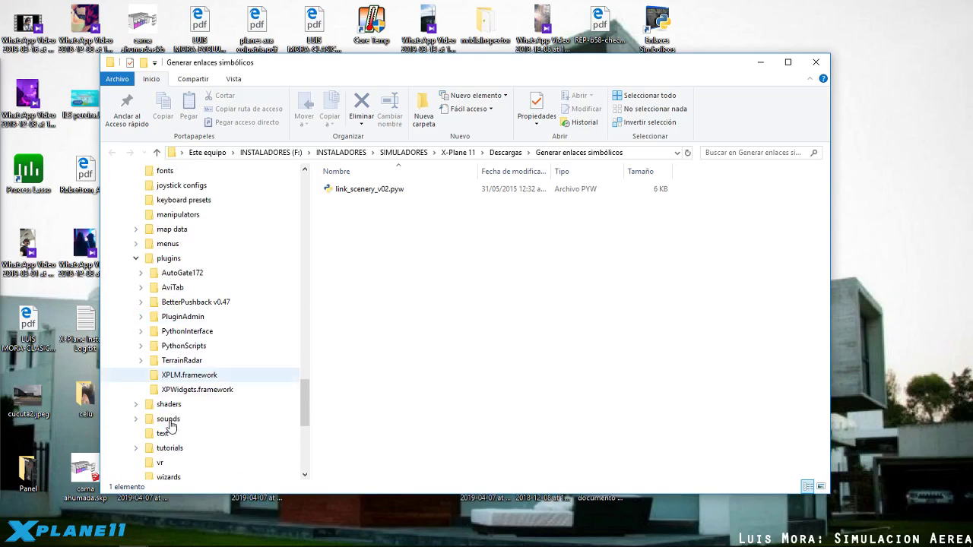
left_click(182, 346)
Examine the extension of PI_noaaWeather.py in its editable file name without renaming the file
left_click(356, 215)
left_click(369, 240)
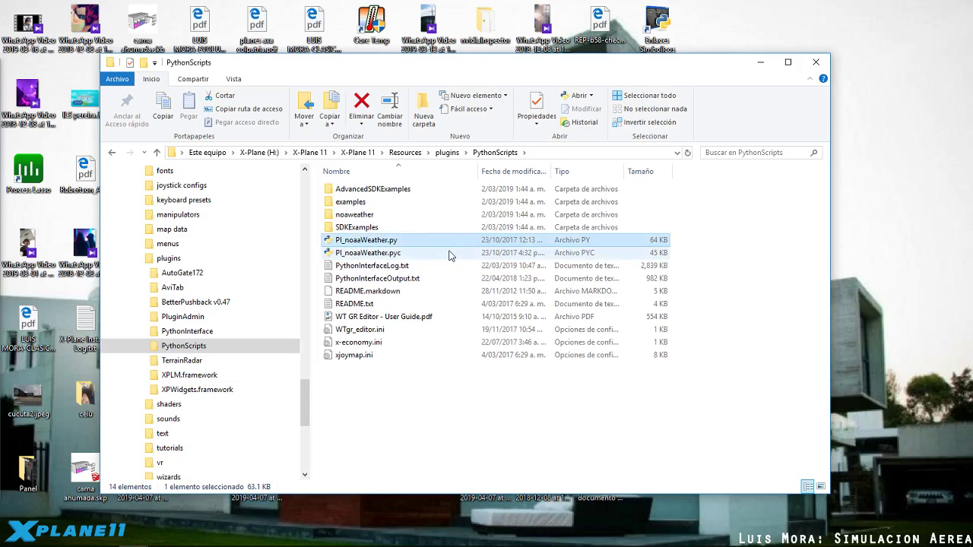
left_click(393, 243)
left_click(406, 242)
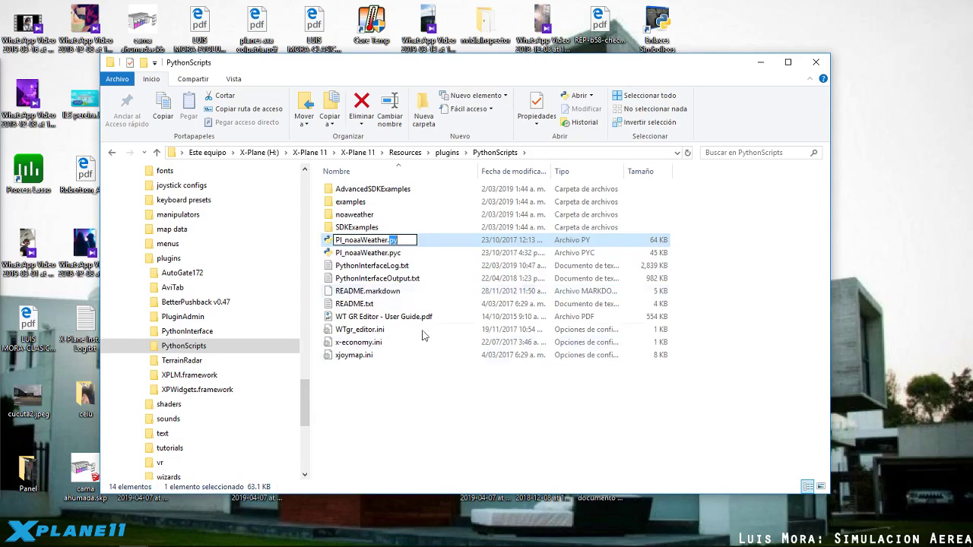
left_click(689, 242)
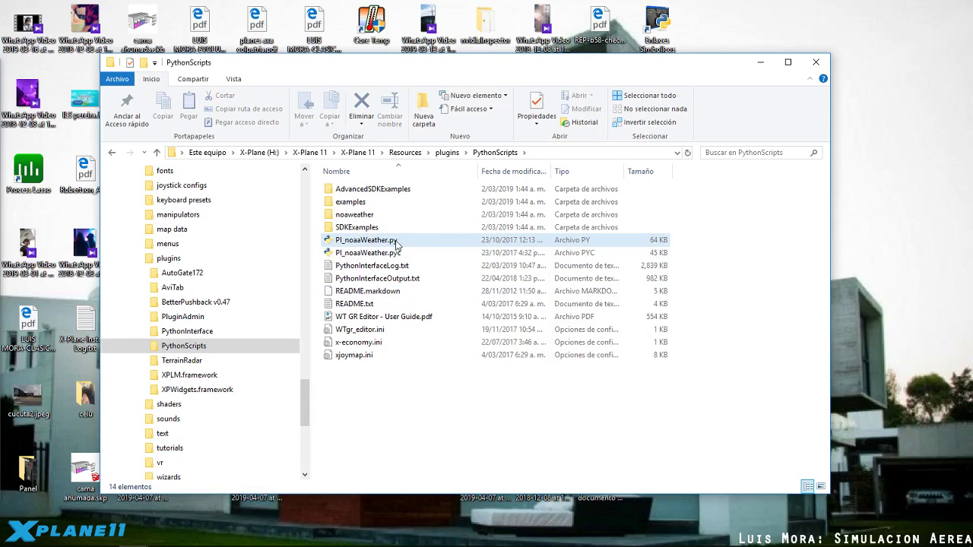
Open the noaweather folder and look through its Python files
double_click(356, 216)
left_click(351, 219)
left_click(376, 243)
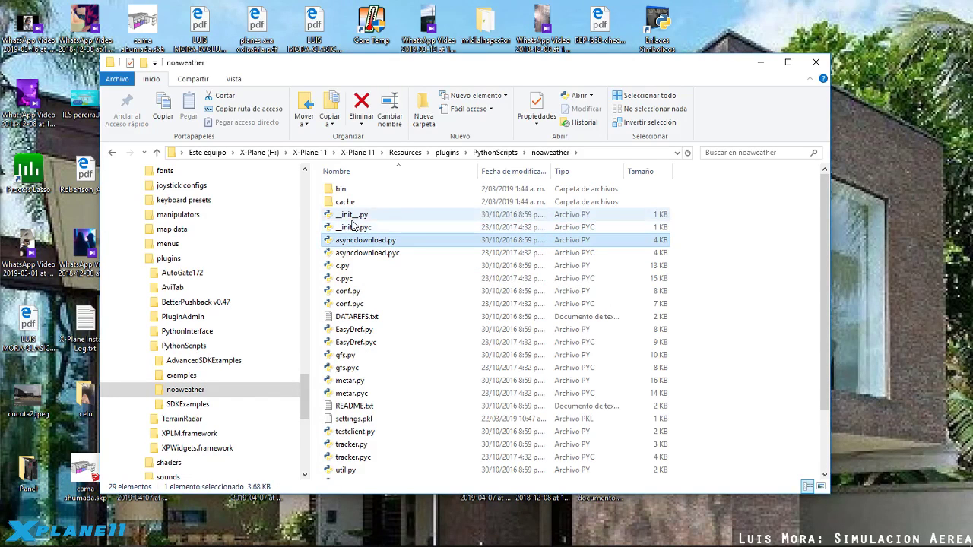
scroll(384, 410, "down", 2)
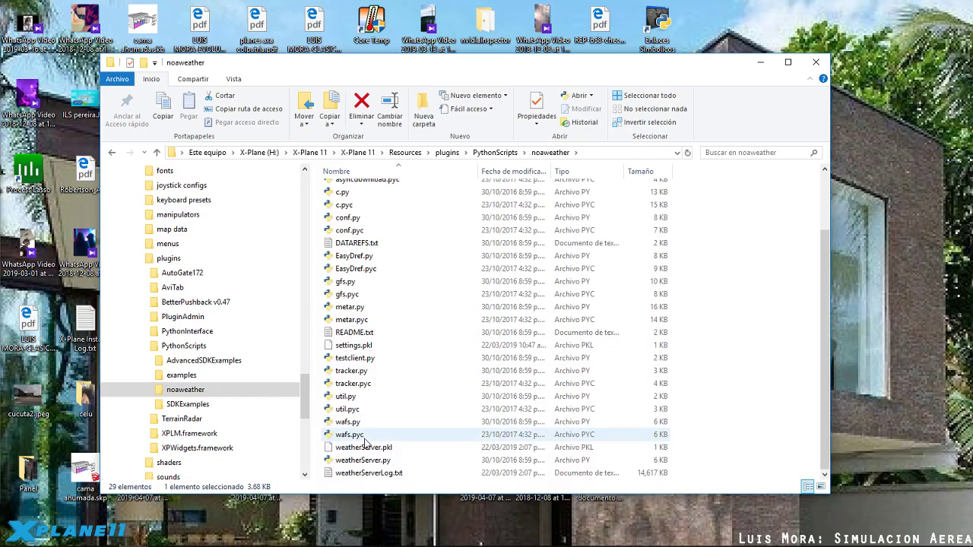
Look at the Python scripts in the AdvancedSDKExamples folder
left_click(180, 375)
left_click(190, 361)
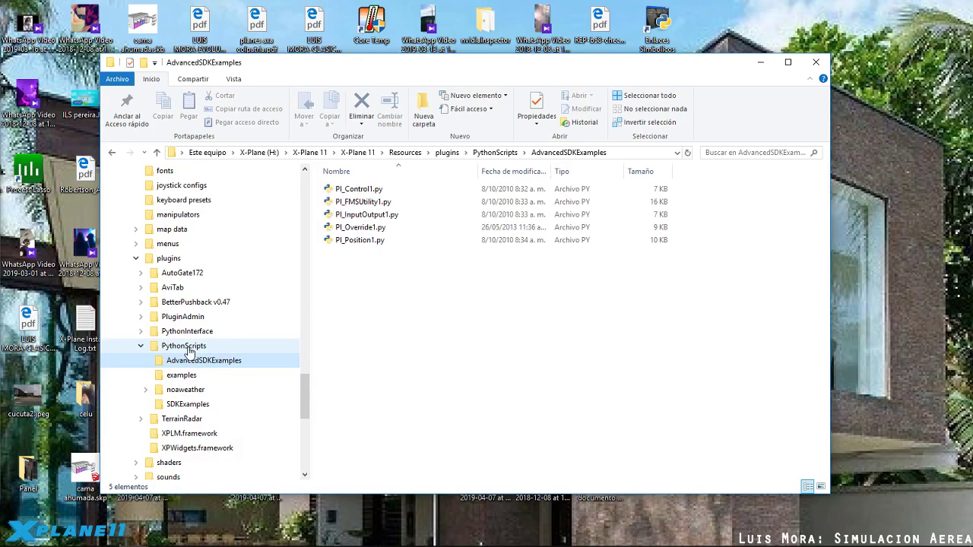
left_click(348, 190)
left_click(376, 216)
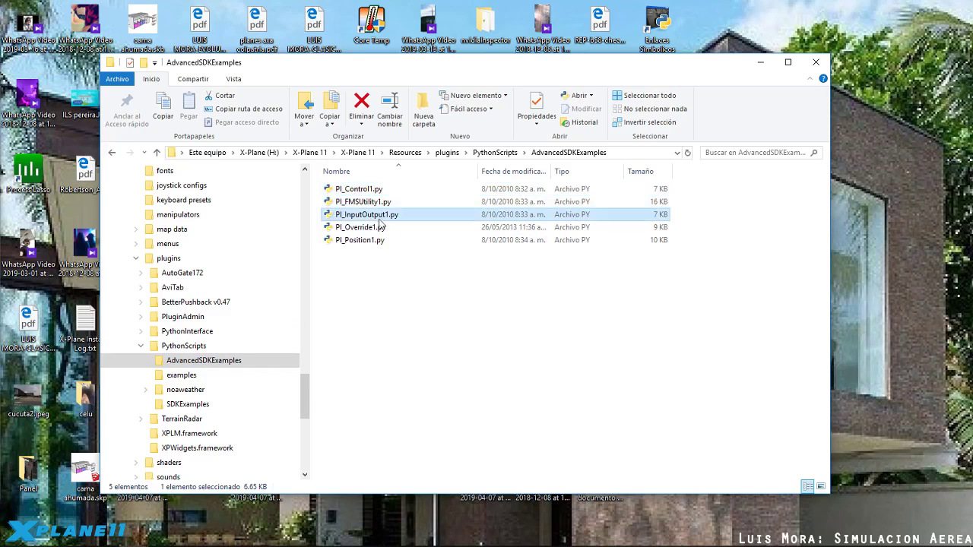
Look at the Python scripts in the SDKExamples folder and again in the noaweather folder
left_click(184, 345)
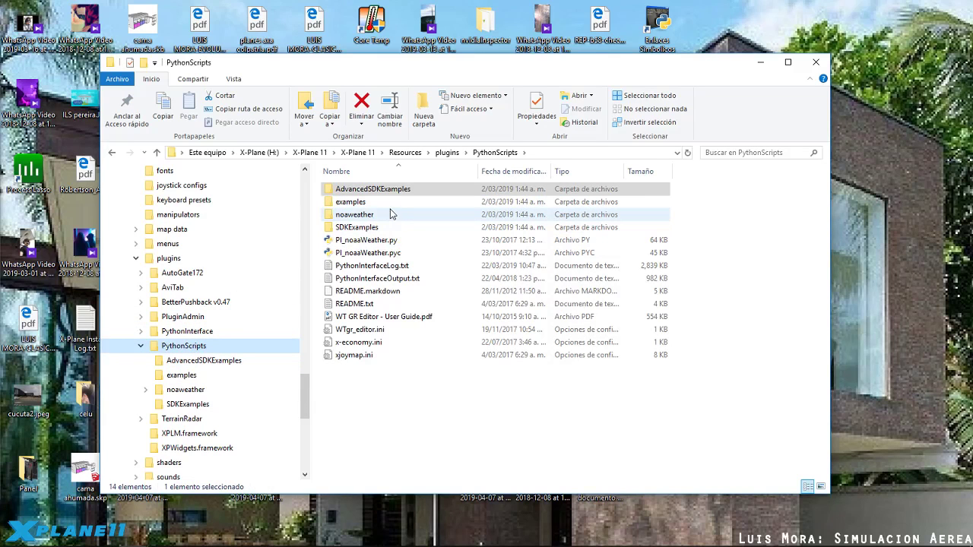
left_click(187, 404)
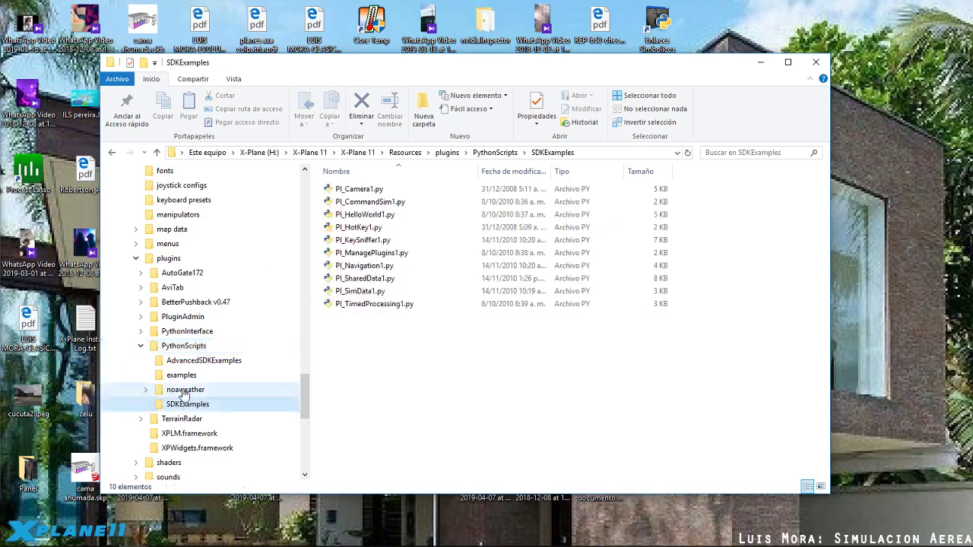
left_click(185, 390)
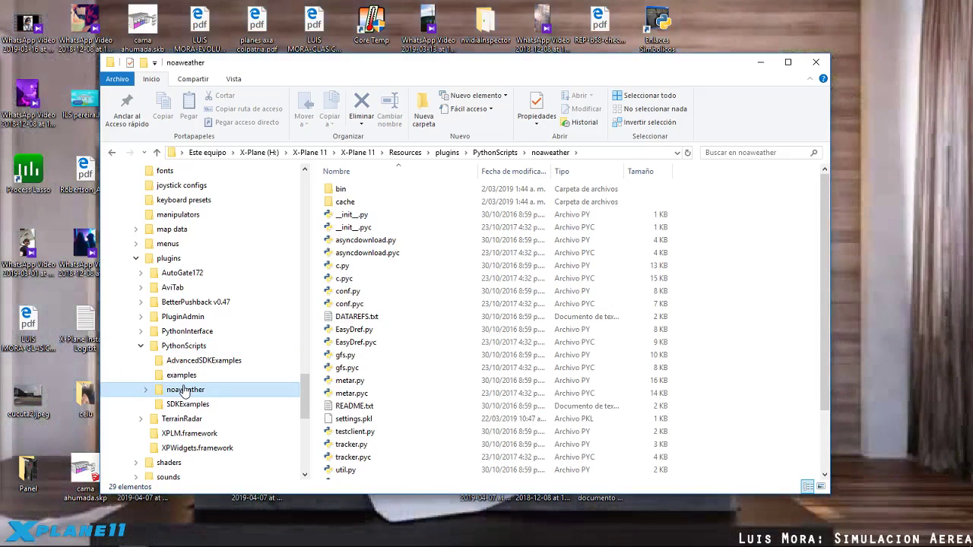
left_click(377, 355)
scroll(378, 355, "down", 2)
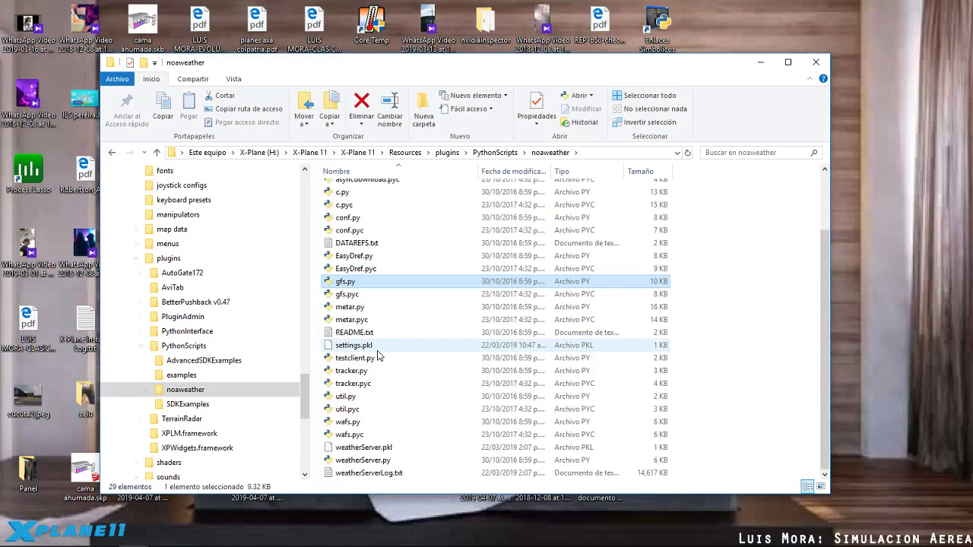
Return to the Generar enlaces simbólicos folder under SIMULADORES\X-Plane 11\Descargas on drive F:
left_click(173, 347)
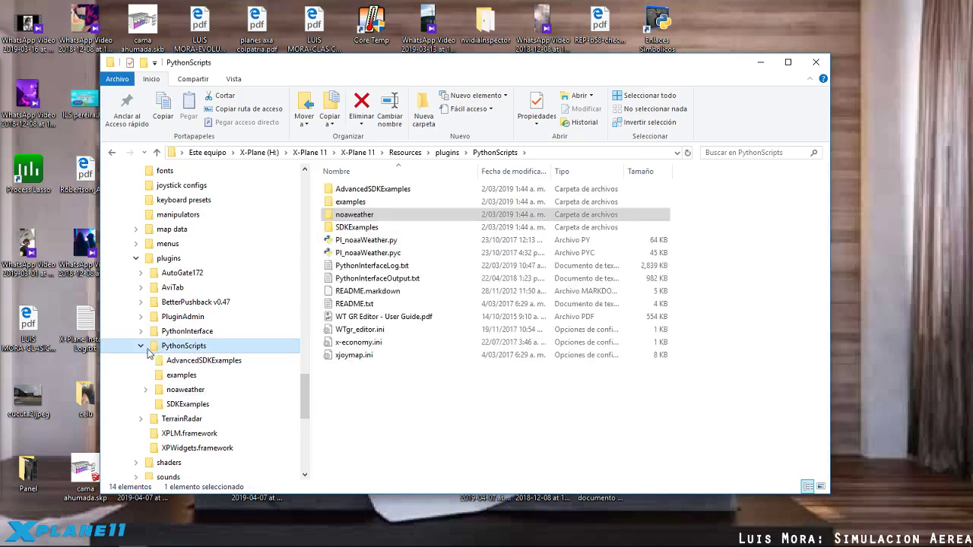
scroll(263, 306, "up", 6)
left_click_drag(304, 354, 311, 221)
scroll(279, 287, "down", 10)
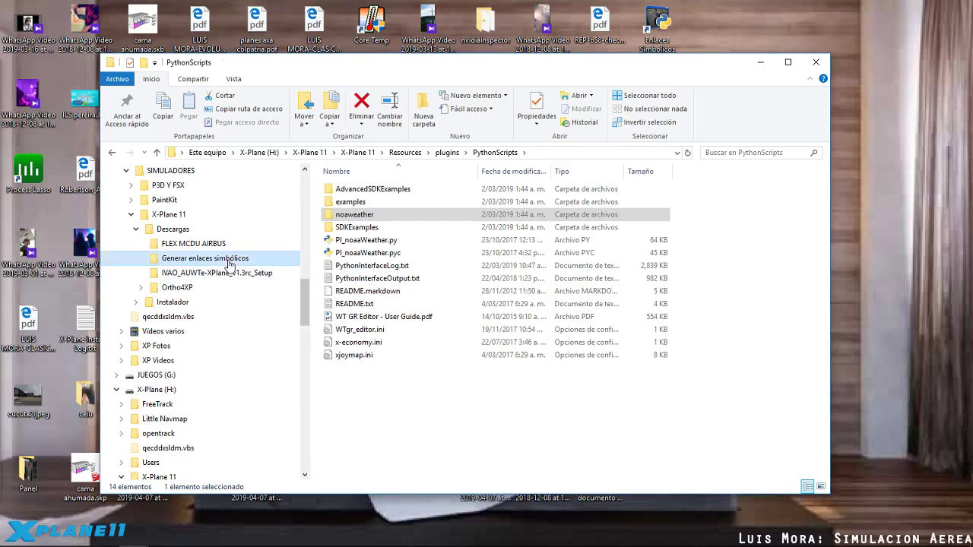
left_click(228, 260)
Check in the properties of link_scenery_v02.pyw which program opens it, then close the properties
left_click(373, 192)
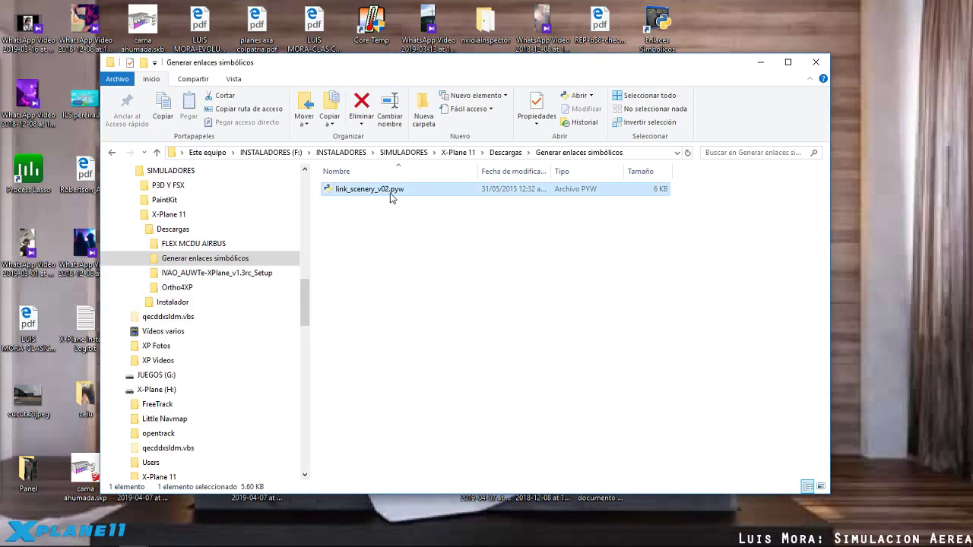
right_click(394, 196)
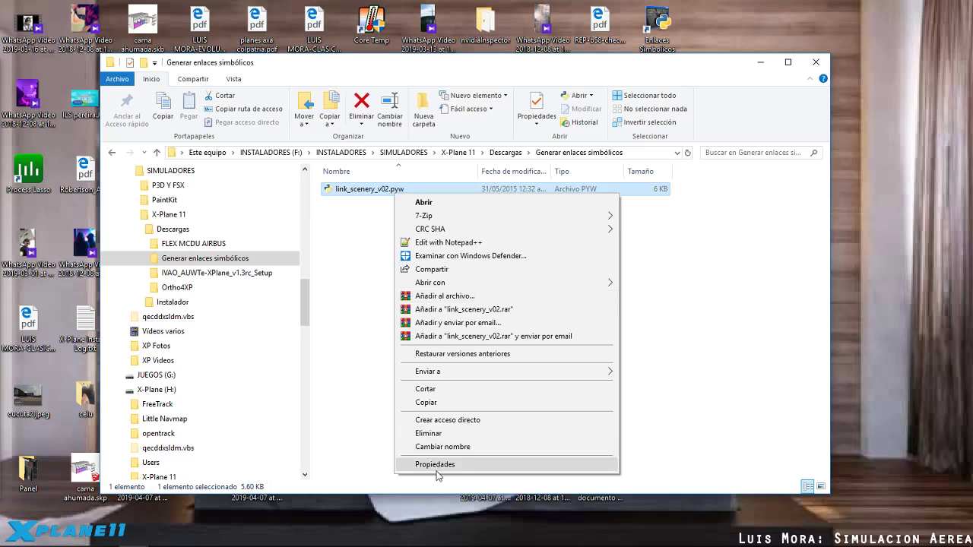
left_click(445, 465)
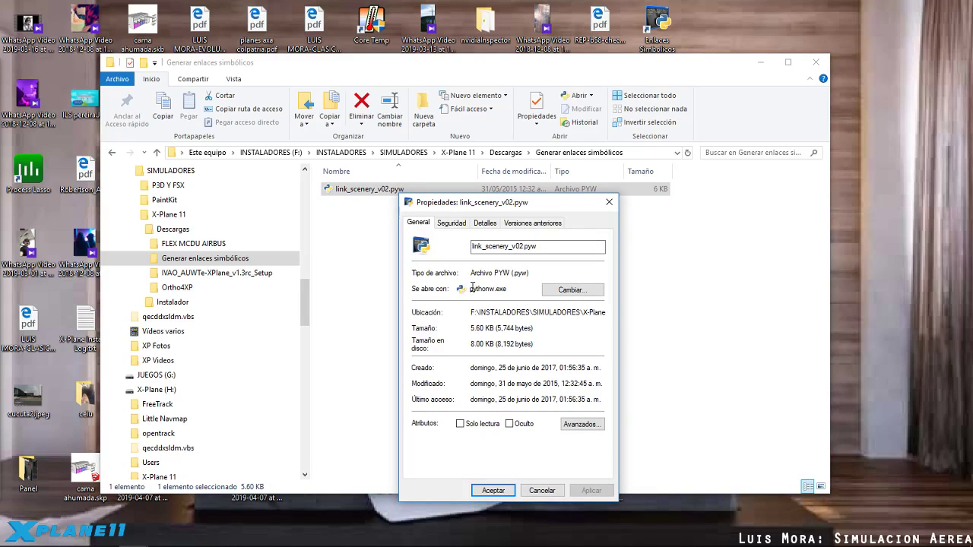
left_click_drag(471, 289, 508, 290)
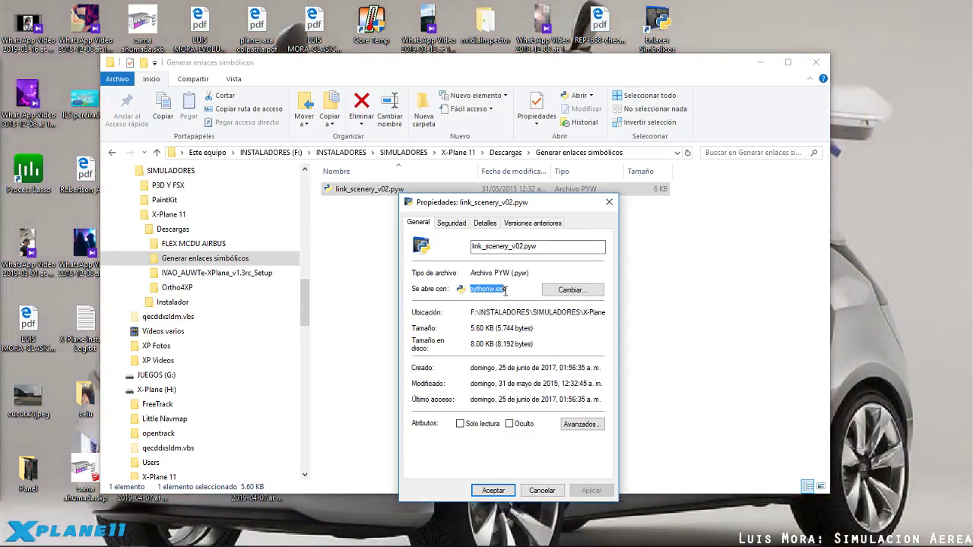
left_click(498, 290)
left_click(609, 202)
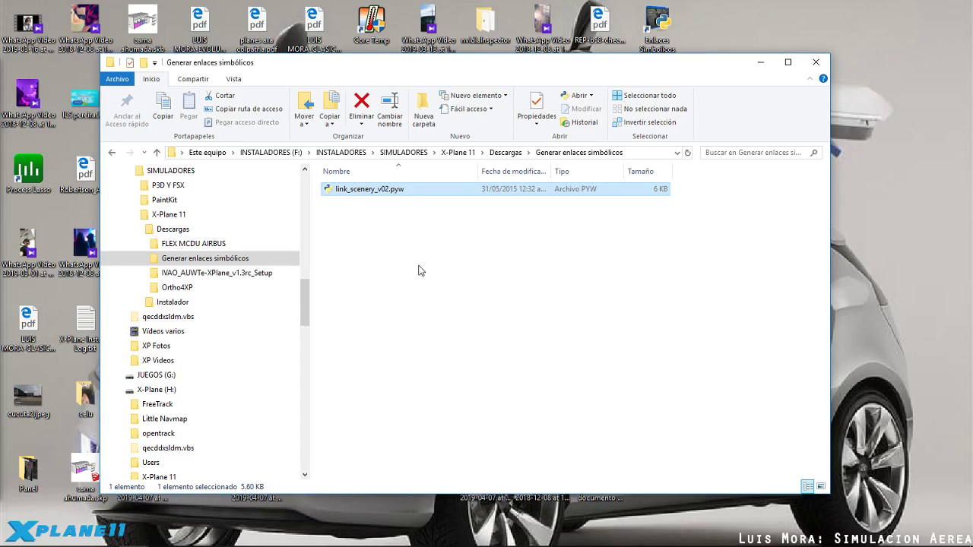
Choose to open link_scenery_v02.pyw with another application and browse the computer for a program that is not listed
right_click(372, 195)
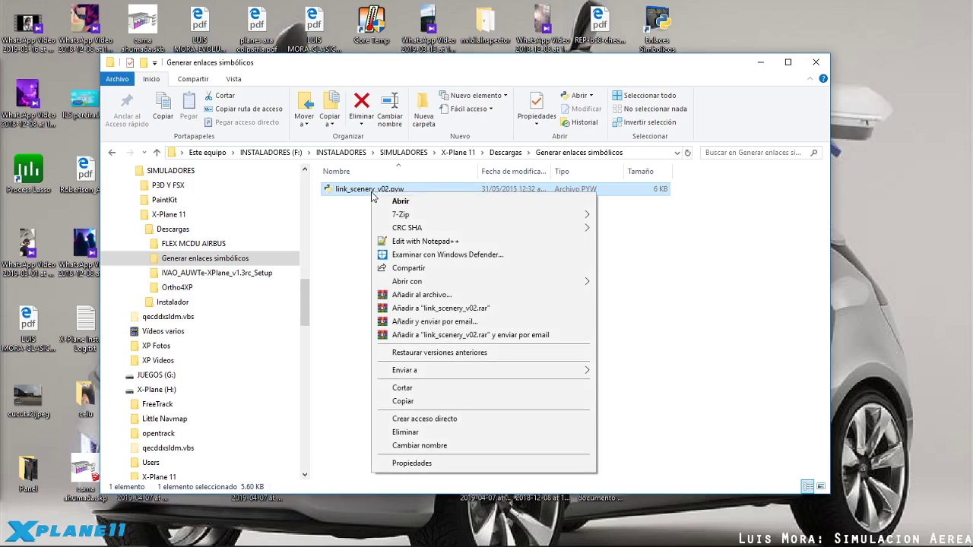
mouse_move(529, 288)
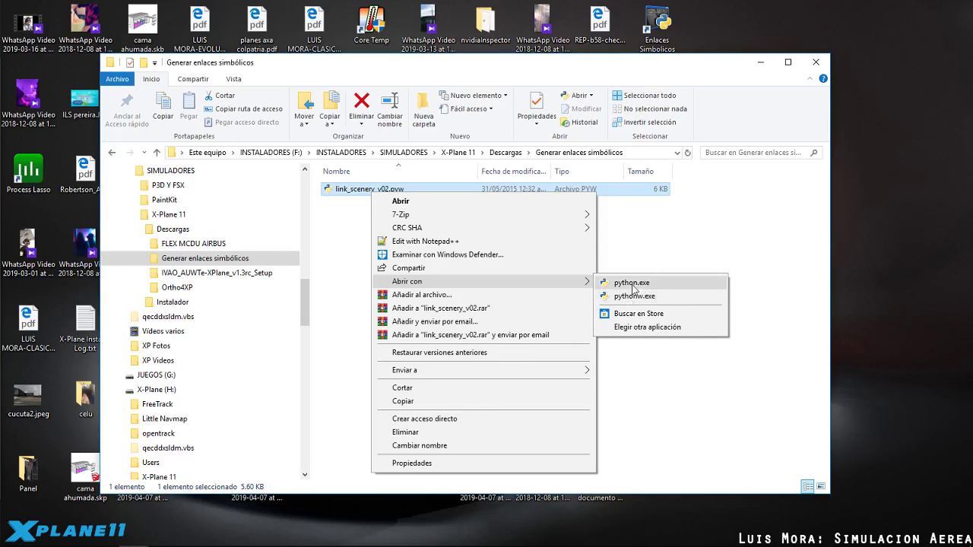
left_click(646, 327)
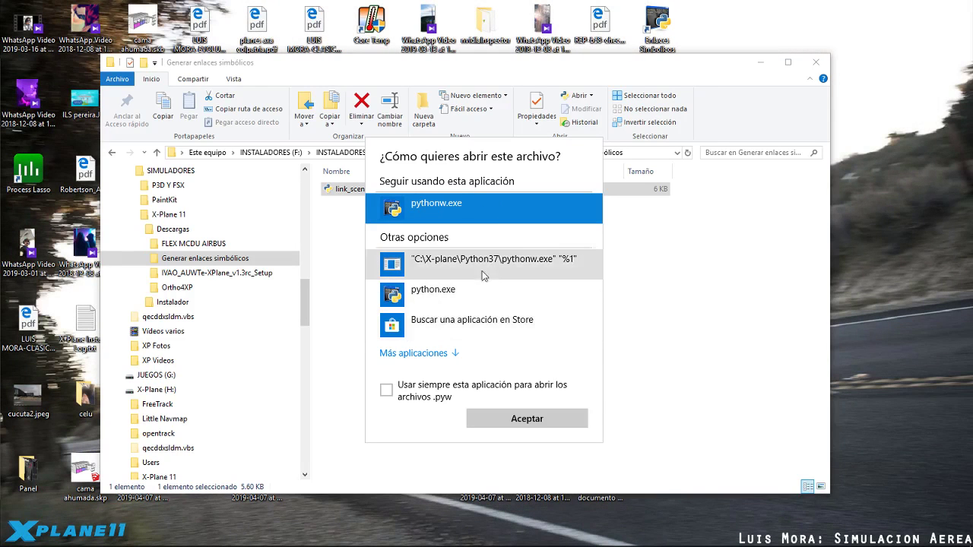
left_click(415, 354)
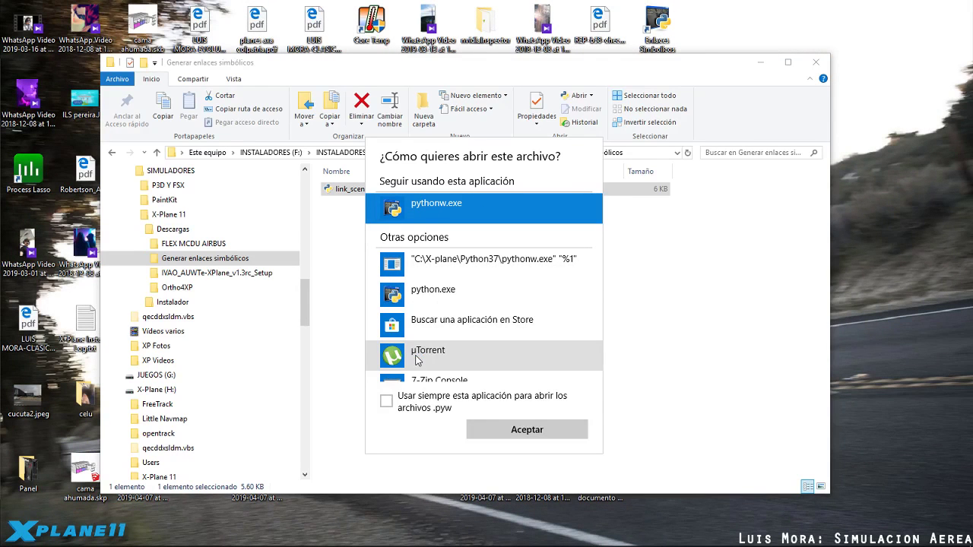
scroll(466, 284, "down", 1)
scroll(467, 285, "down", 5)
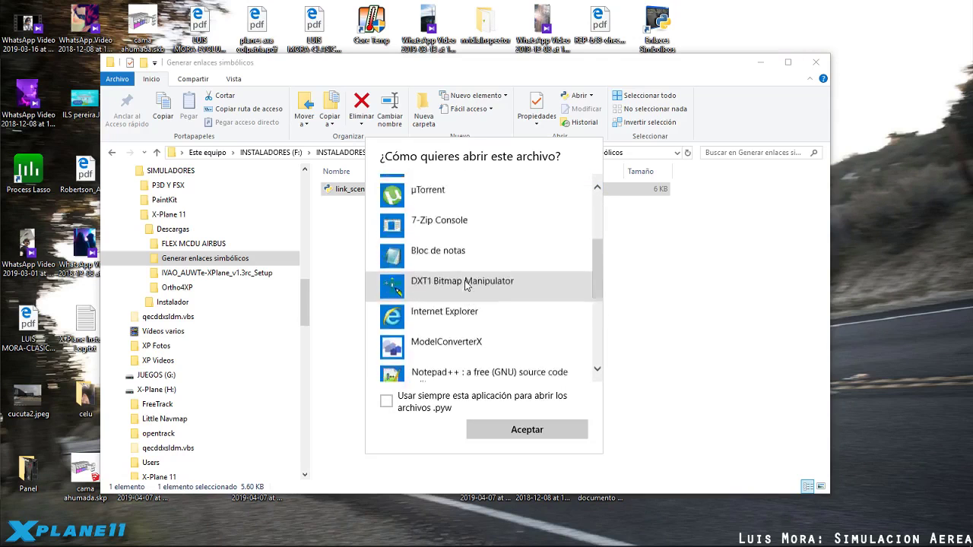
scroll(457, 227, "down", 2)
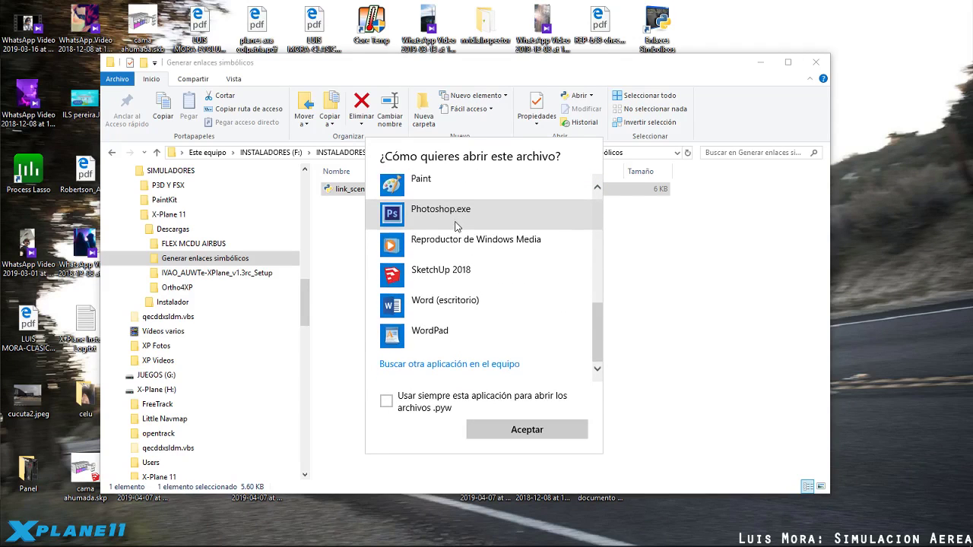
left_click(416, 368)
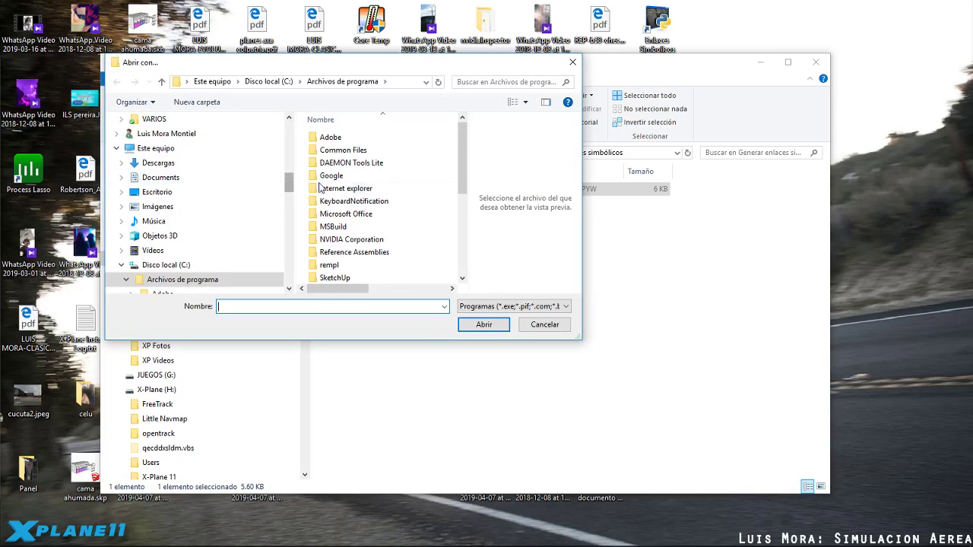
Browse to the Python27 folder inside the X-plane folder on drive C
mouse_move(462, 131)
left_mouse_down()
mouse_move(460, 241)
mouse_move(461, 144)
left_mouse_up()
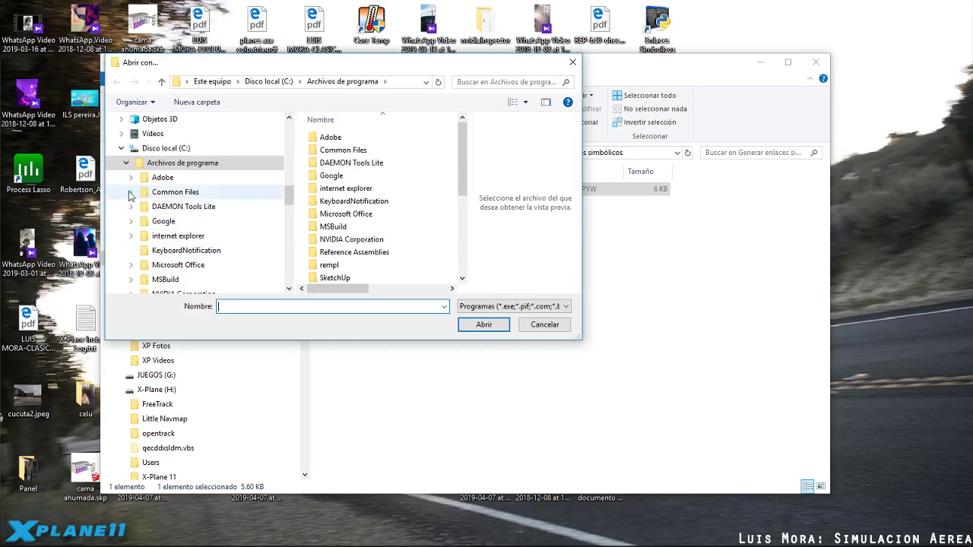
left_click(126, 163)
scroll(127, 167, "down", 2)
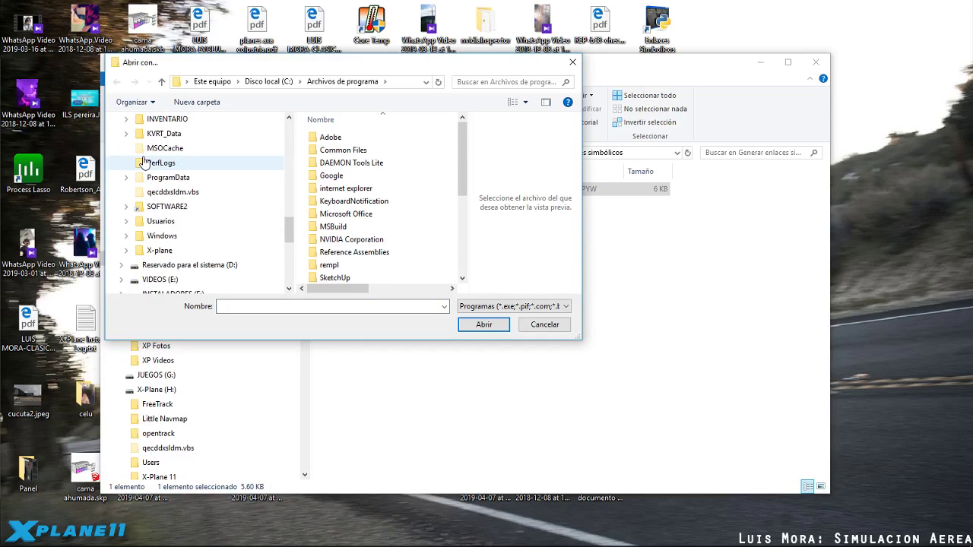
left_click(127, 251)
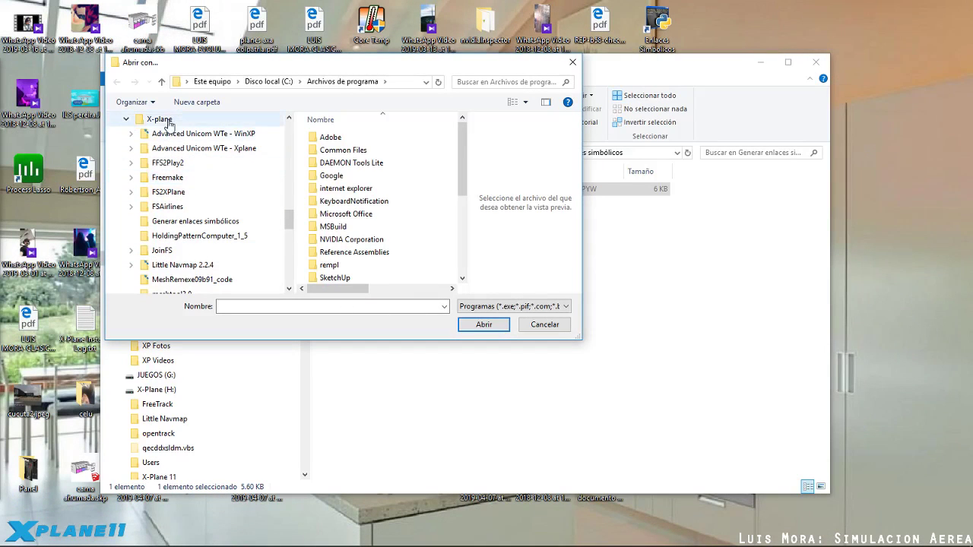
scroll(190, 218, "down", 4)
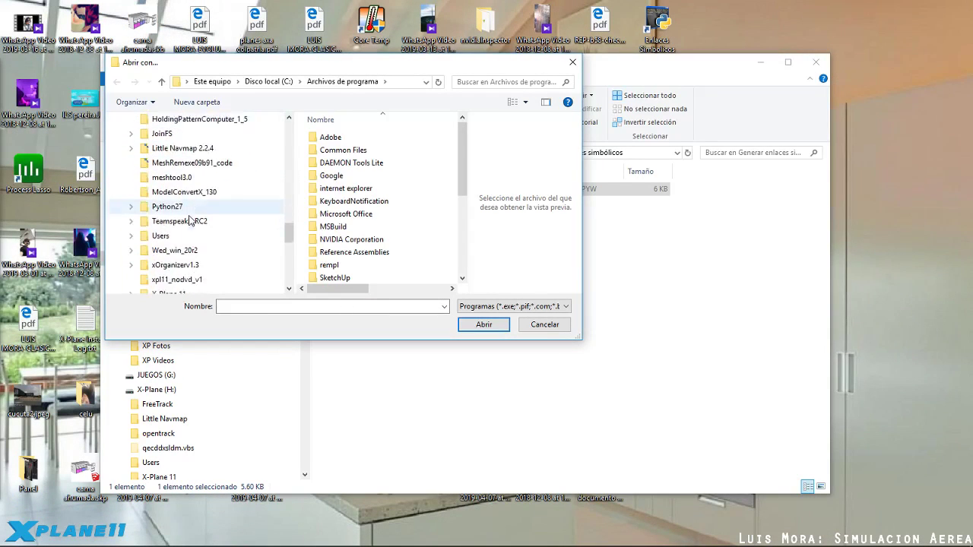
scroll(174, 182, "down", 1)
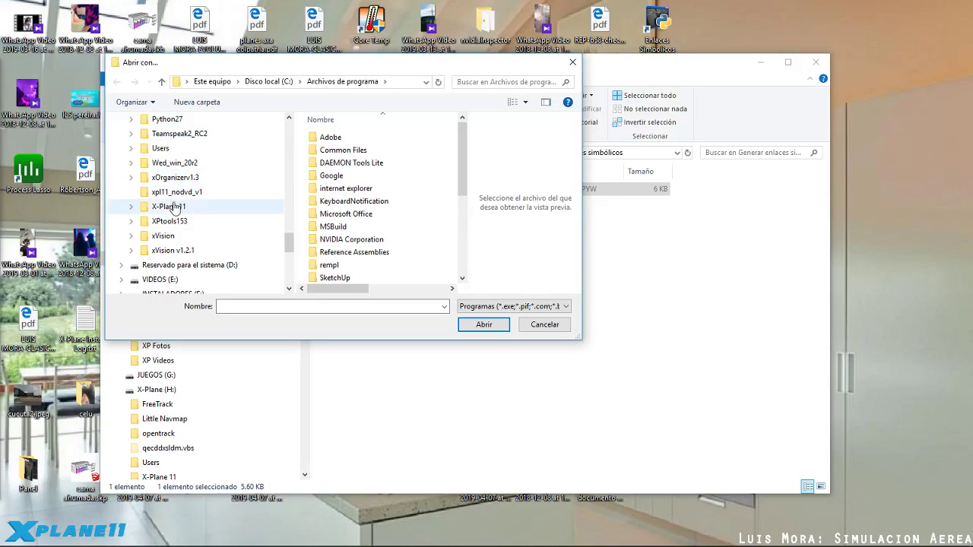
left_click(172, 208)
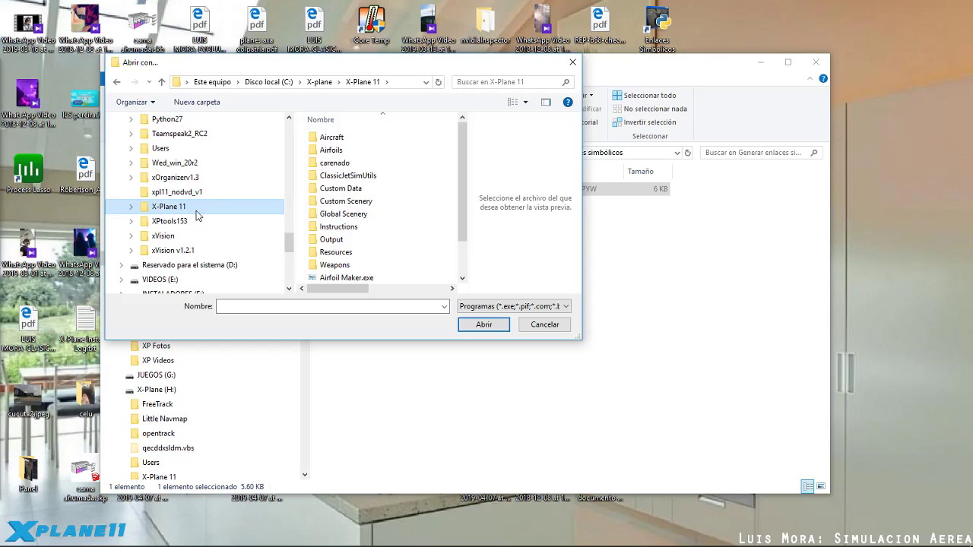
scroll(203, 165, "up", 1)
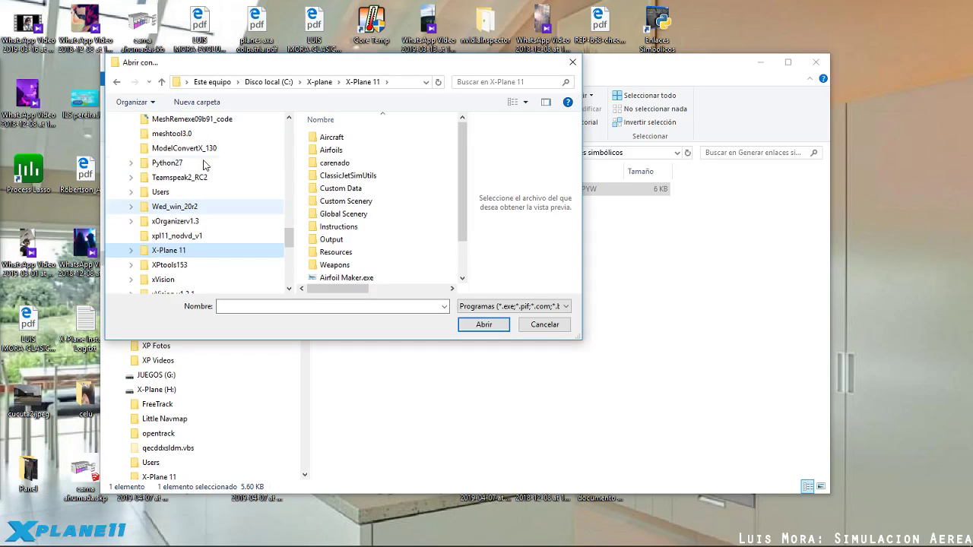
left_click(162, 165)
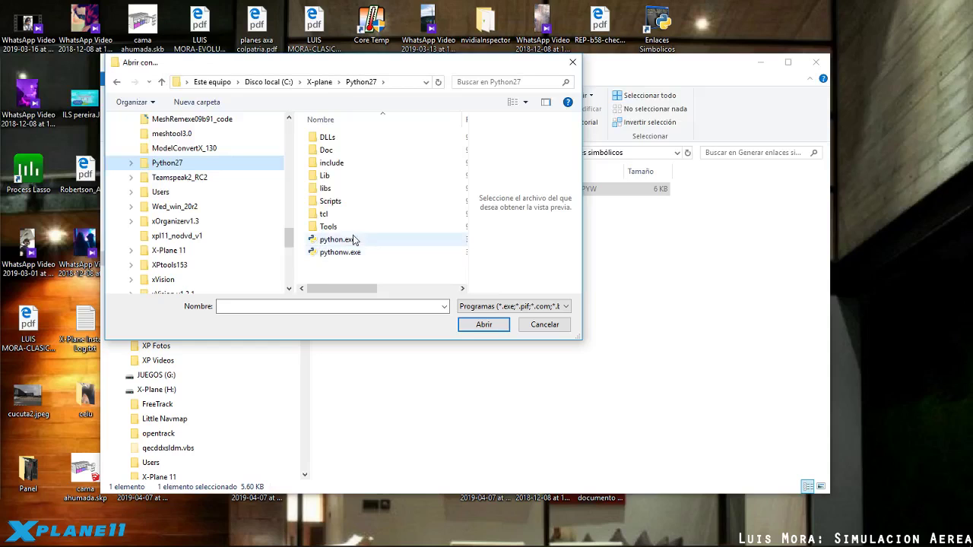
Select pythonw.exe in the Python27 folder as the program for the script, then cancel the selection
left_click_drag(333, 65, 453, 142)
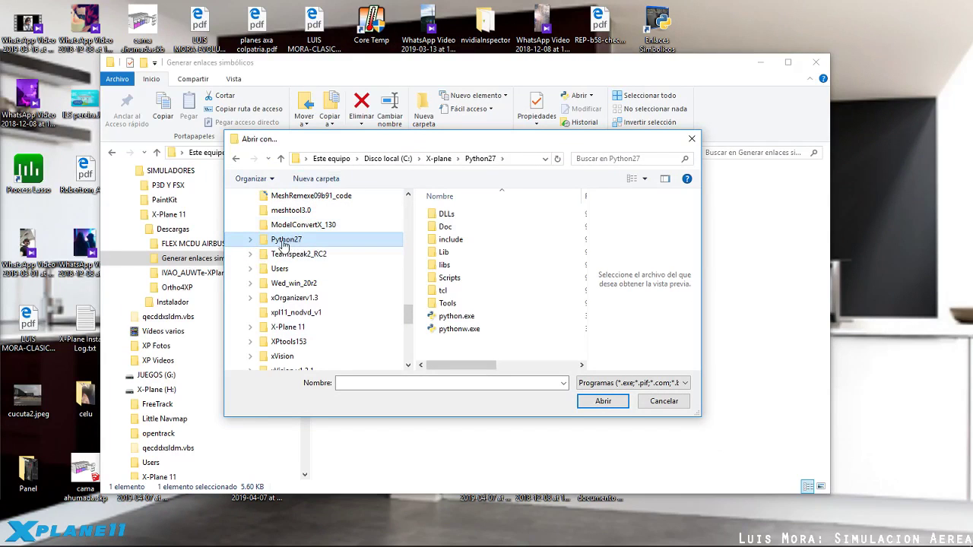
left_click(454, 318)
left_click(479, 331)
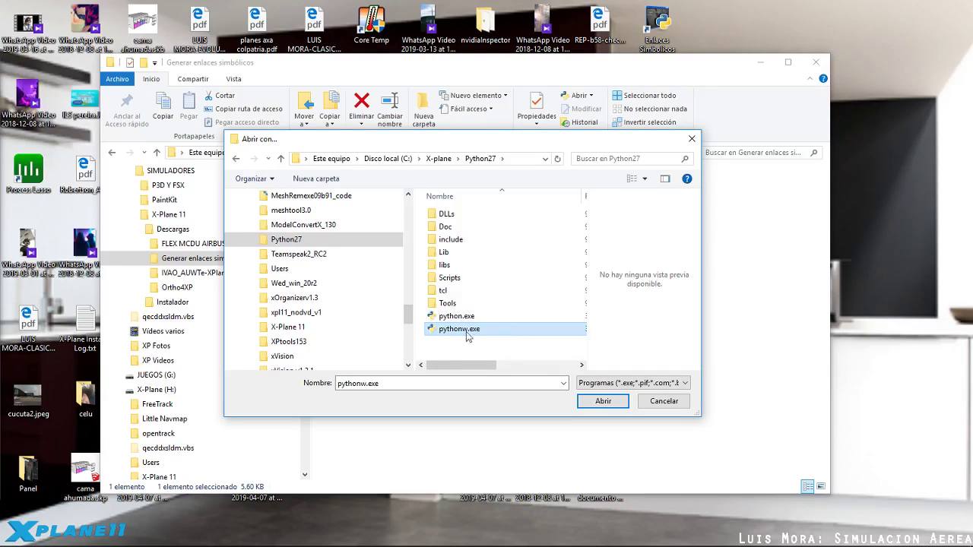
left_click_drag(486, 145, 485, 219)
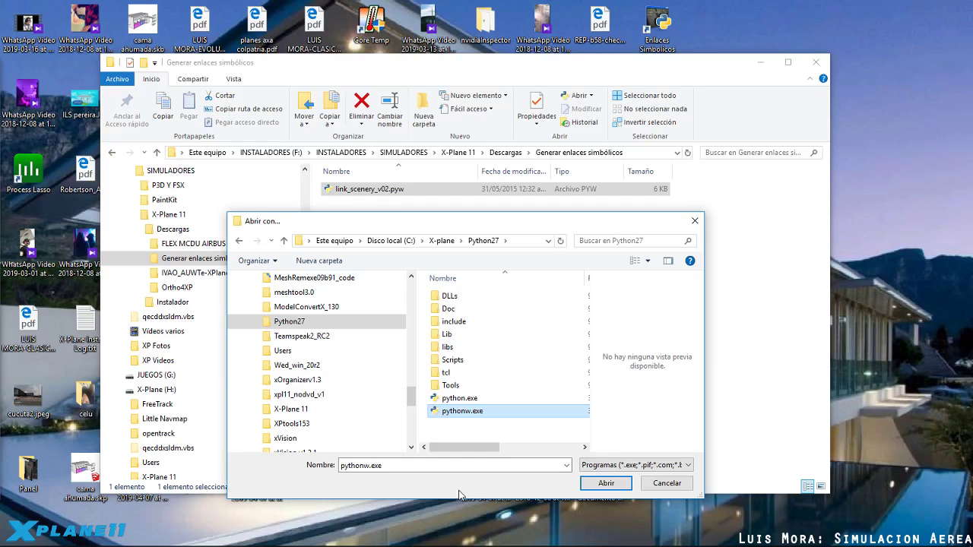
left_click(666, 483)
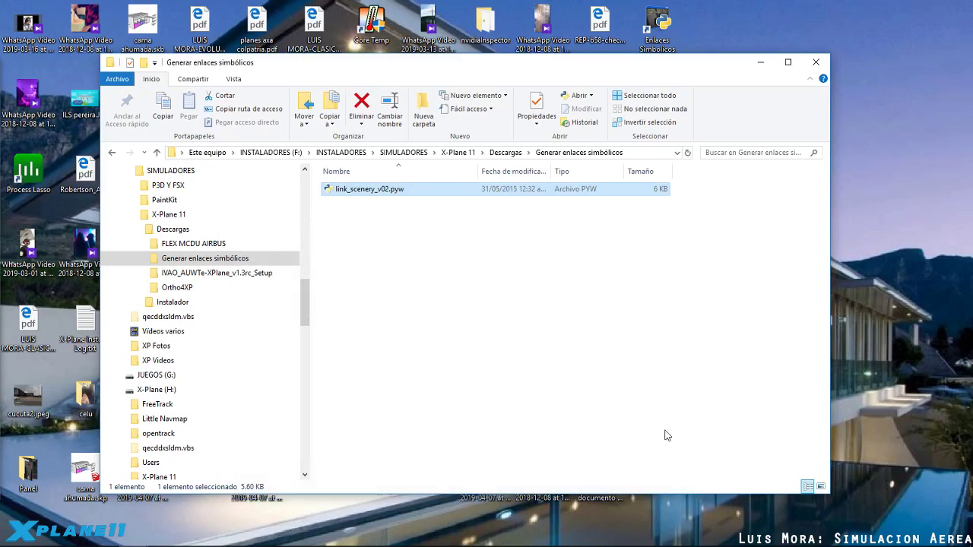
left_click(478, 219)
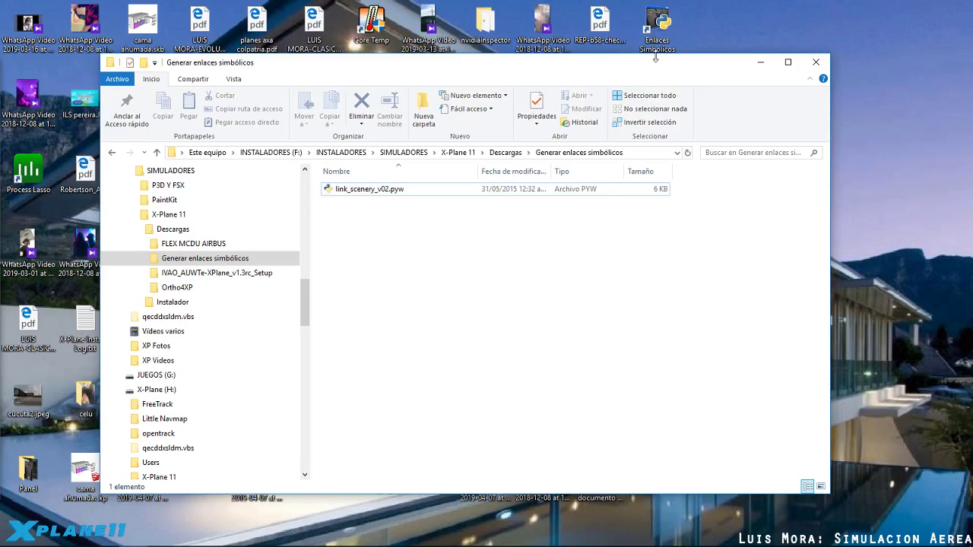
Minimize the folder window, launch the Enlaces Simbolicos shortcut on the desktop and move its window toward the middle of the screen
left_click_drag(469, 69, 440, 68)
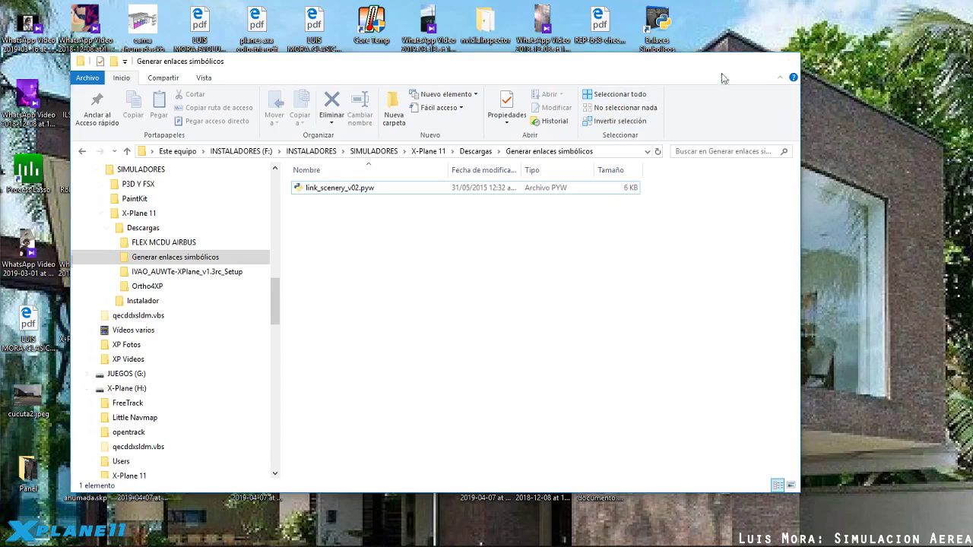
left_click(729, 65)
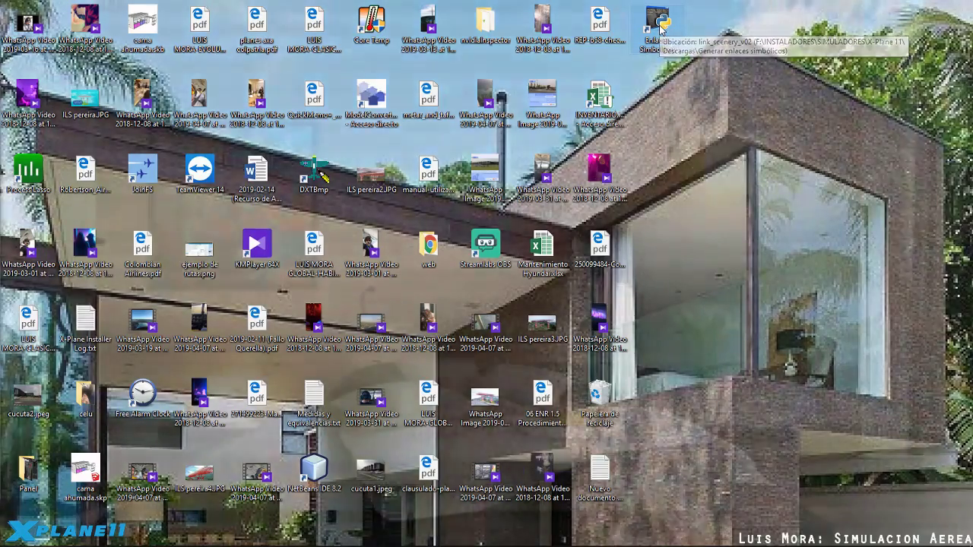
double_click(658, 23)
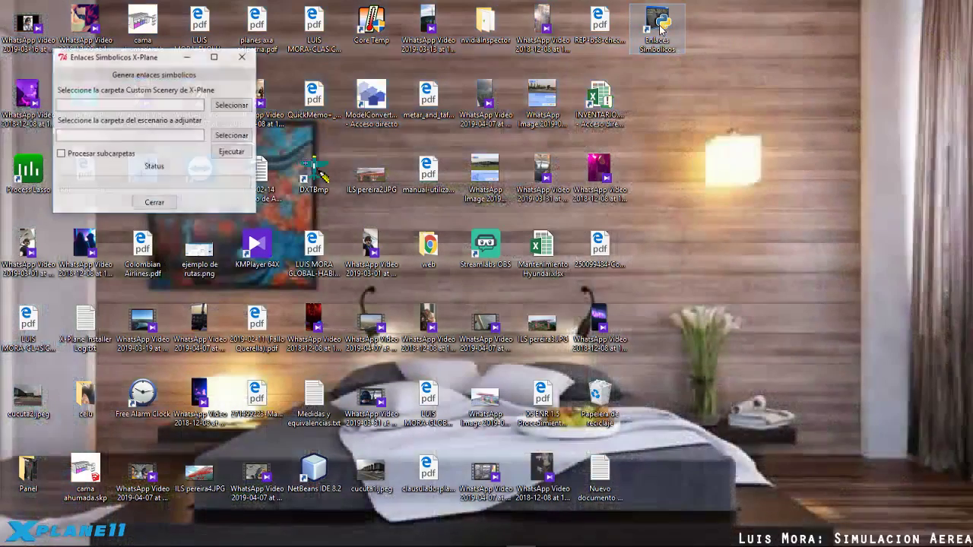
left_click_drag(118, 58, 160, 120)
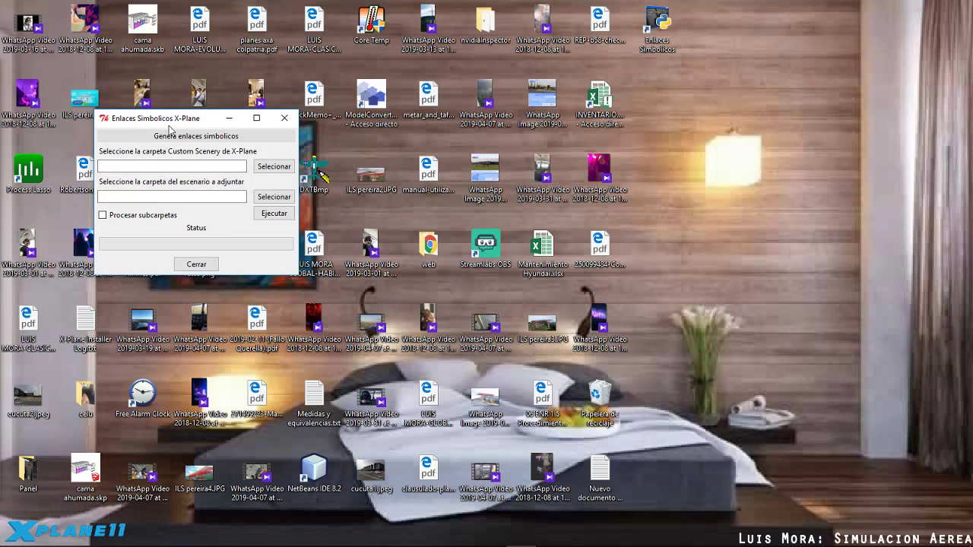
left_click_drag(166, 120, 456, 183)
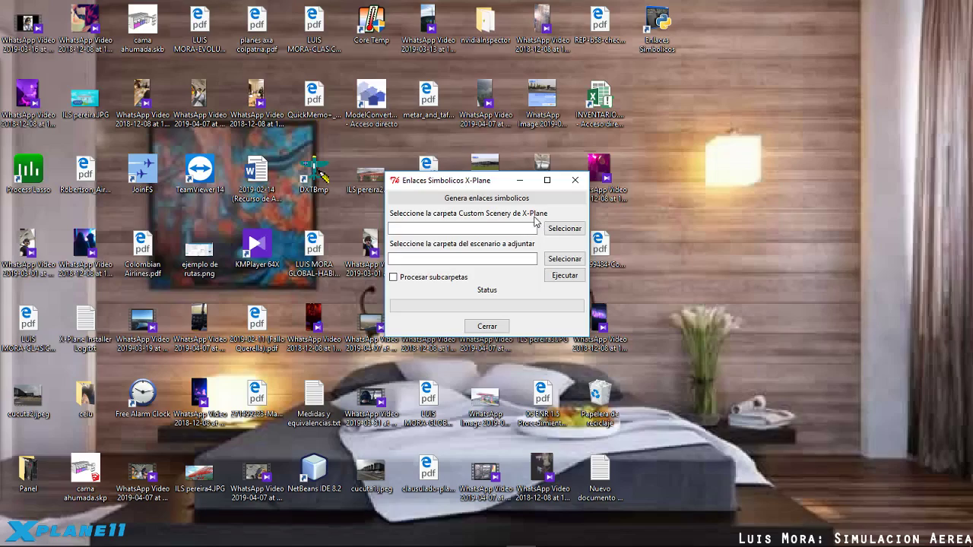
left_click_drag(473, 182, 383, 161)
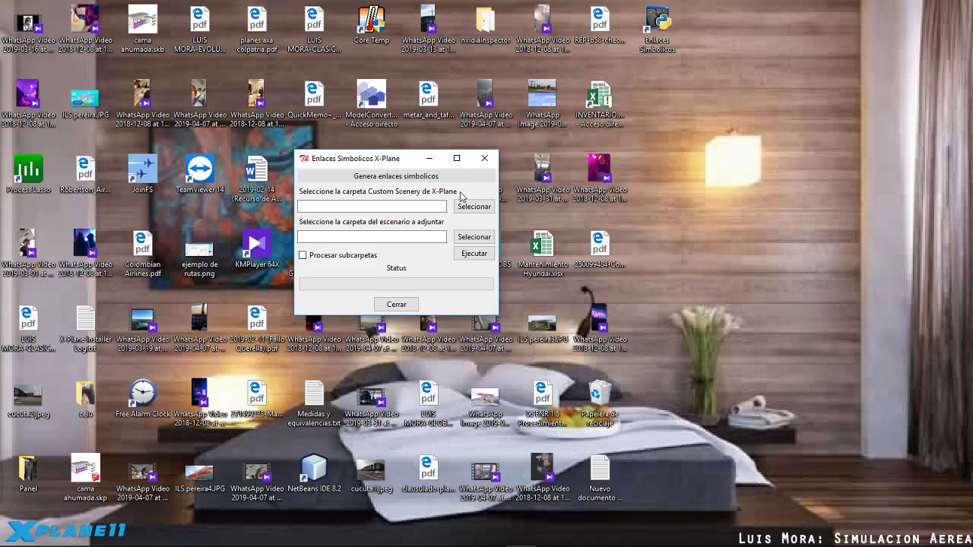
Start choosing the Custom Scenery folder, collapsing the INSTALADORES (F:) drive and expanding the X-Plane (H:) drive in the folder tree
left_click(316, 236)
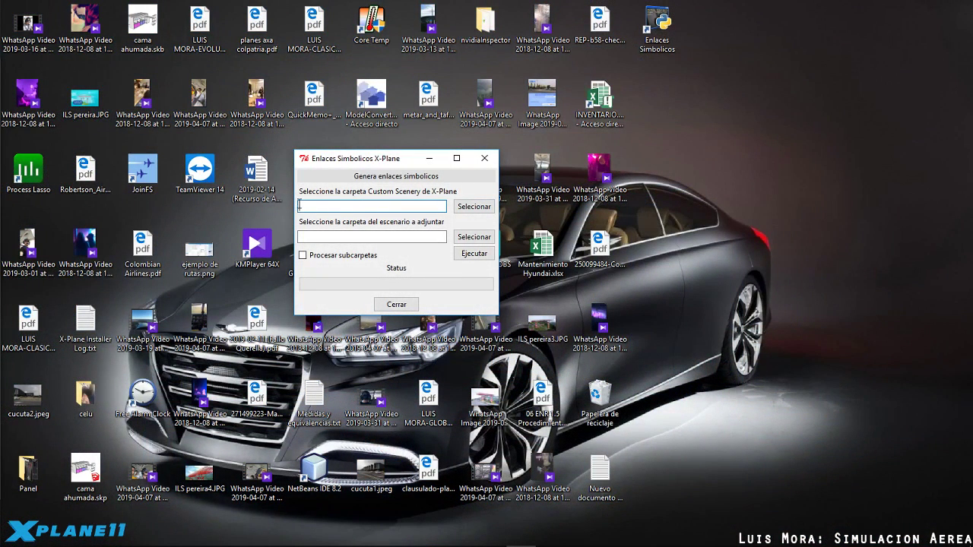
left_click(309, 237)
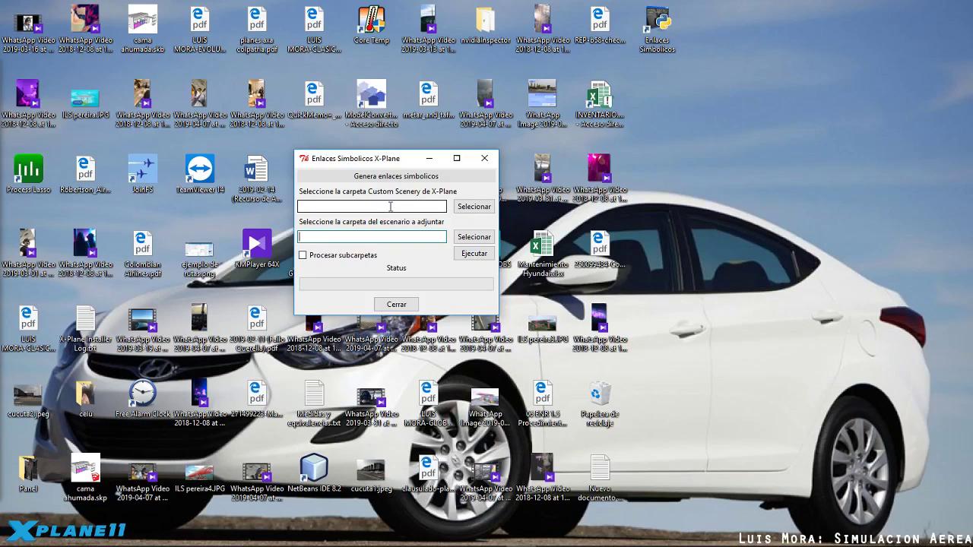
left_click(475, 207)
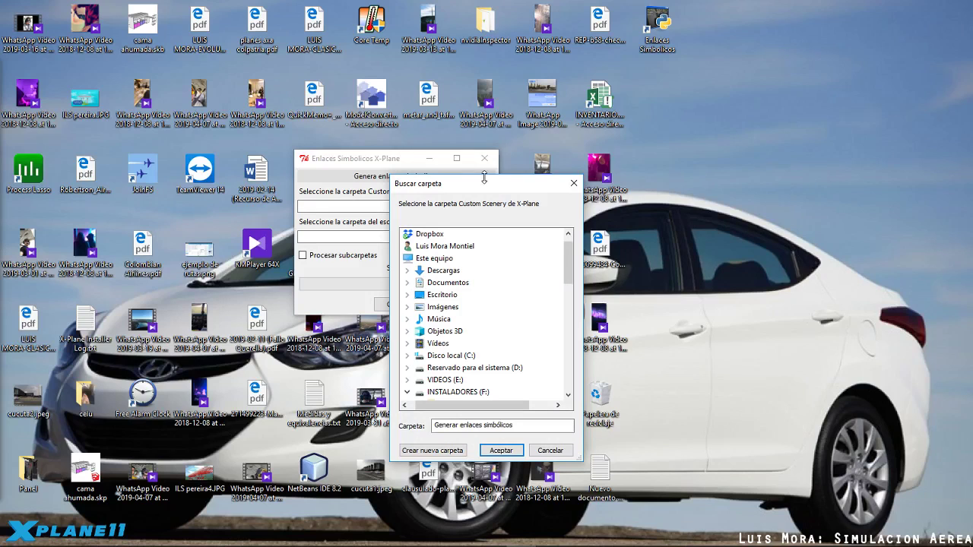
scroll(458, 305, "down", 3)
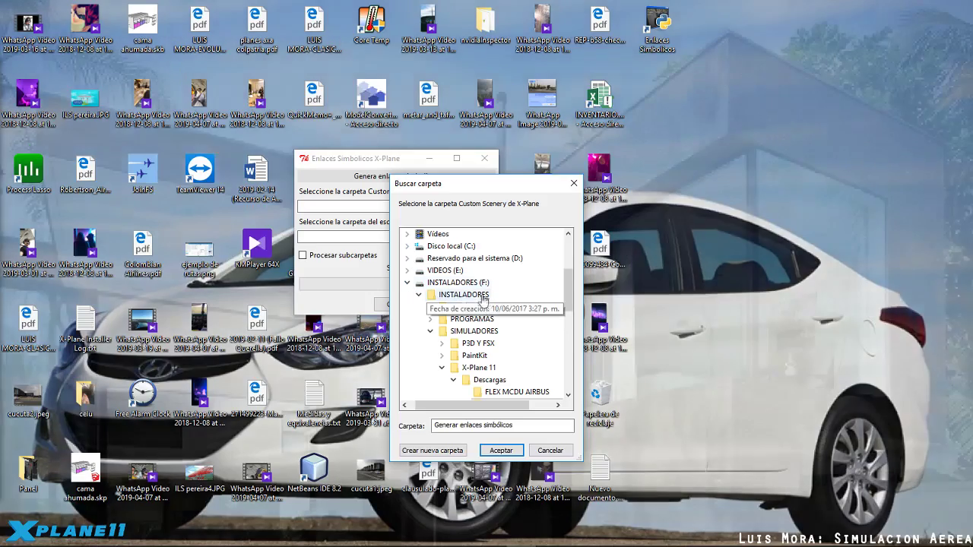
left_click(418, 283)
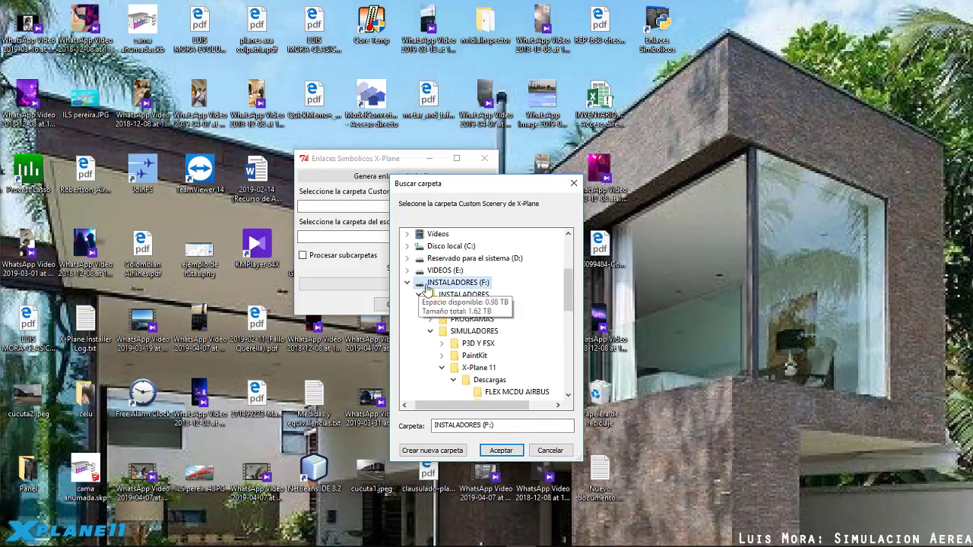
left_click(407, 282)
scroll(451, 295, "down", 3)
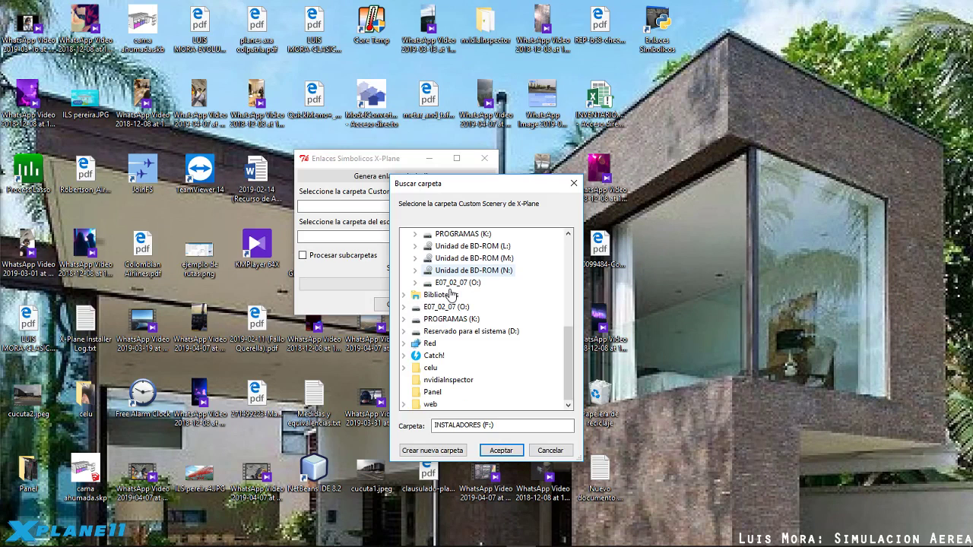
scroll(450, 295, "up", 3)
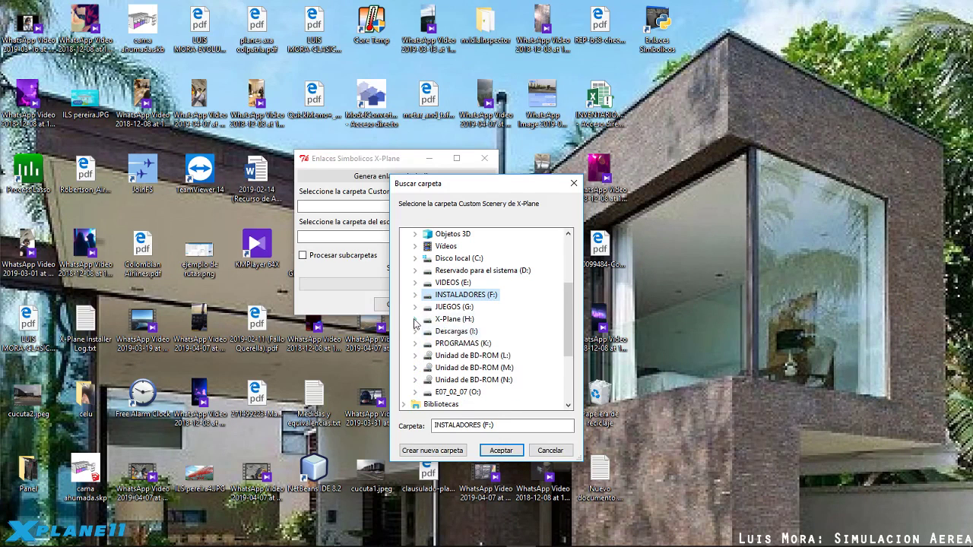
left_click(415, 319)
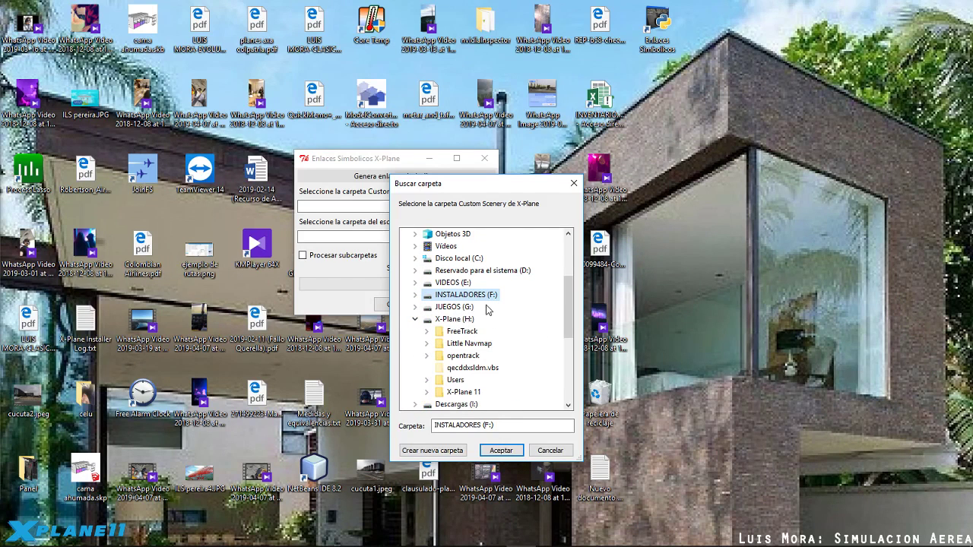
Set the Custom Scenery folder inside X-Plane 11/X-Plane 11 on drive H as the X-Plane scenery folder
scroll(490, 305, "down", 3)
left_click(426, 282)
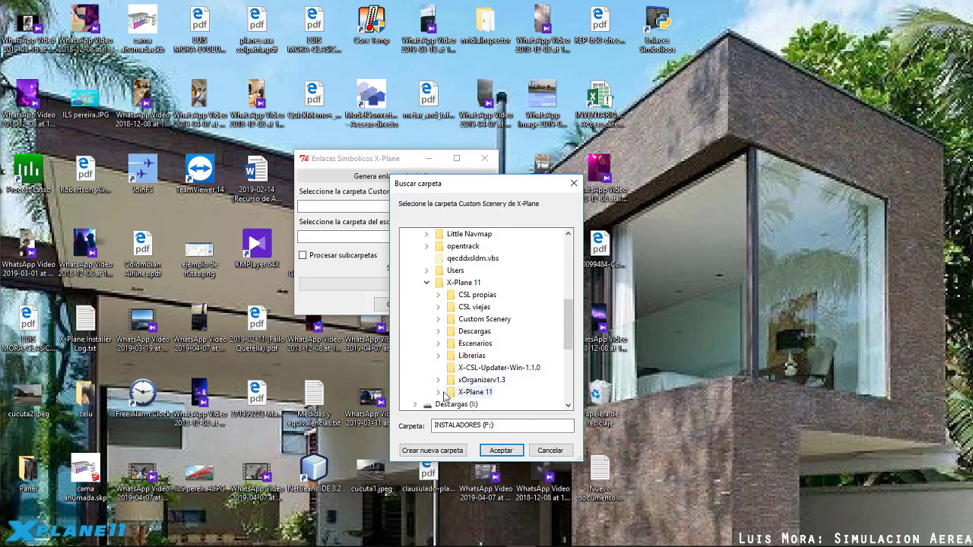
left_click(437, 392)
scroll(544, 320, "down", 2)
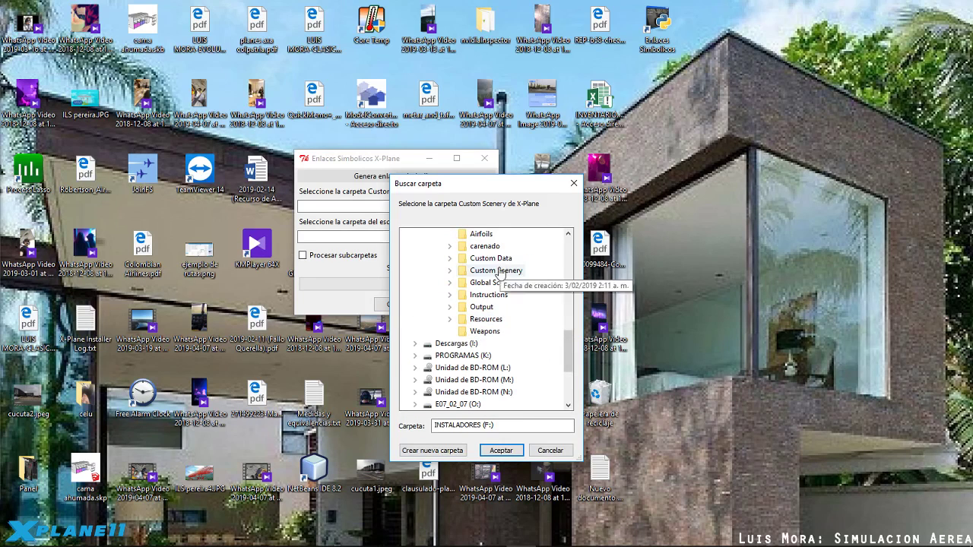
scroll(465, 260, "up", 2)
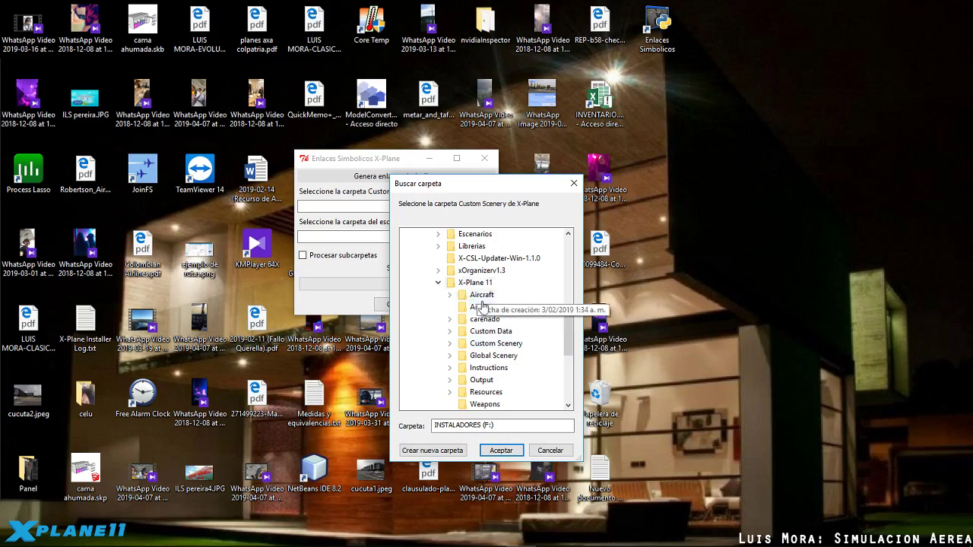
double_click(497, 344)
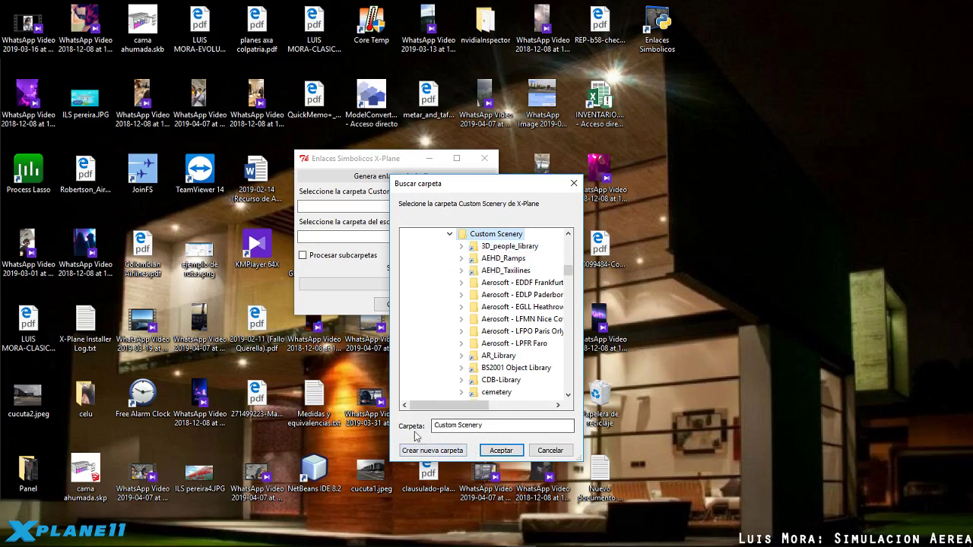
left_click_drag(497, 425, 406, 428)
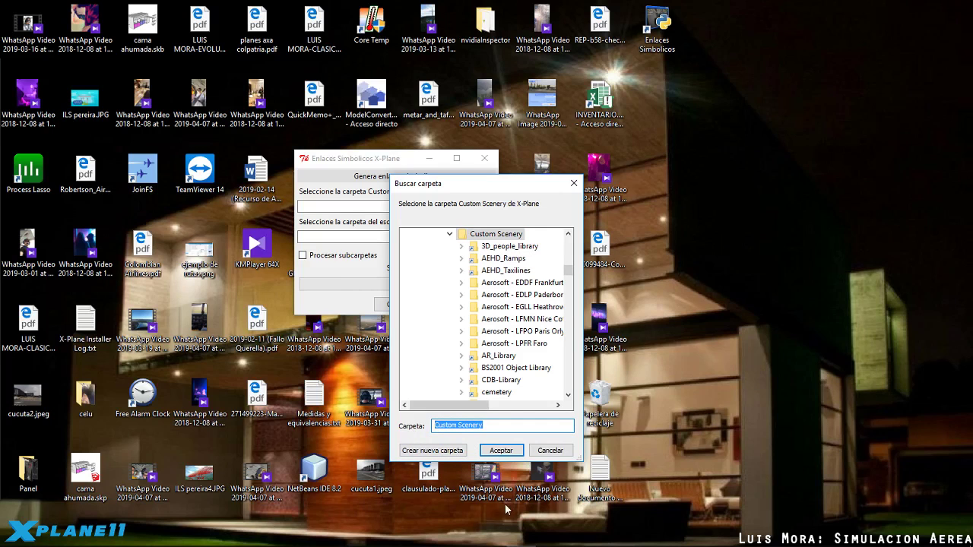
left_click(501, 451)
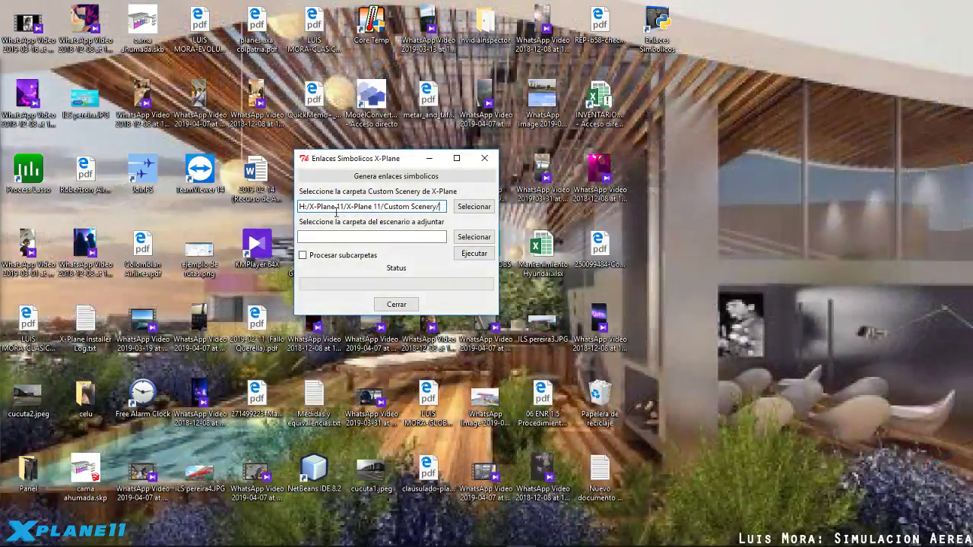
Open the folder selection for the scenery to attach and move its dialog clear of the Enlaces Simbolicos window
left_click(427, 206)
left_click_drag(441, 206, 307, 206)
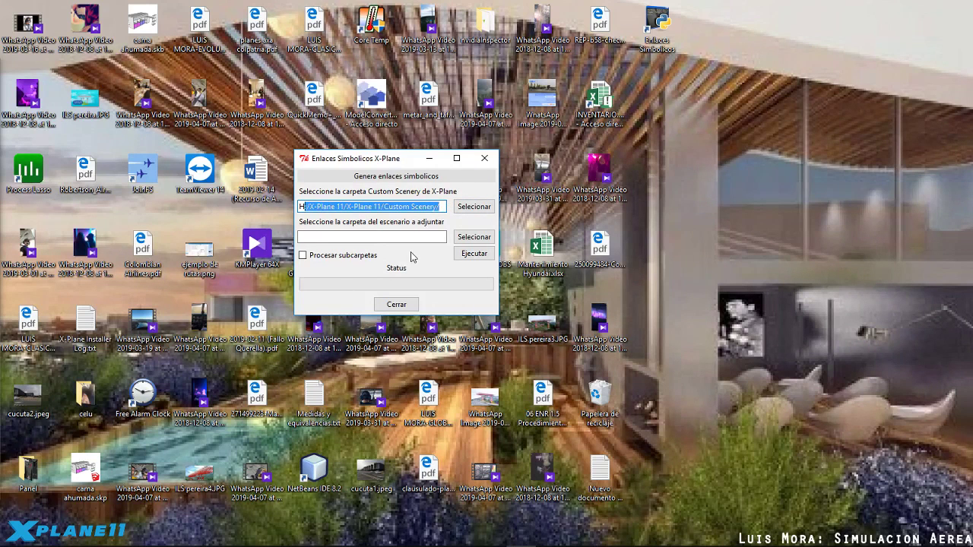
left_click(417, 237)
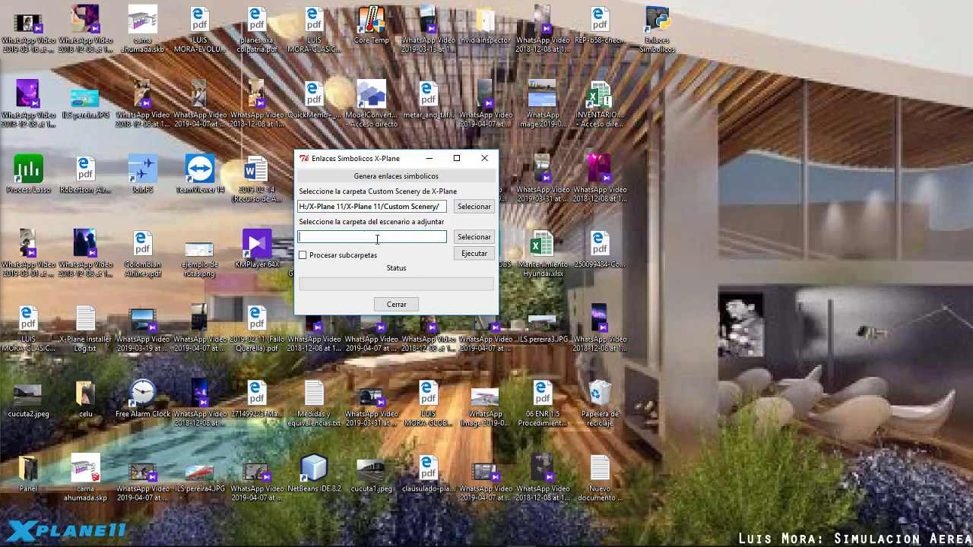
left_click(474, 237)
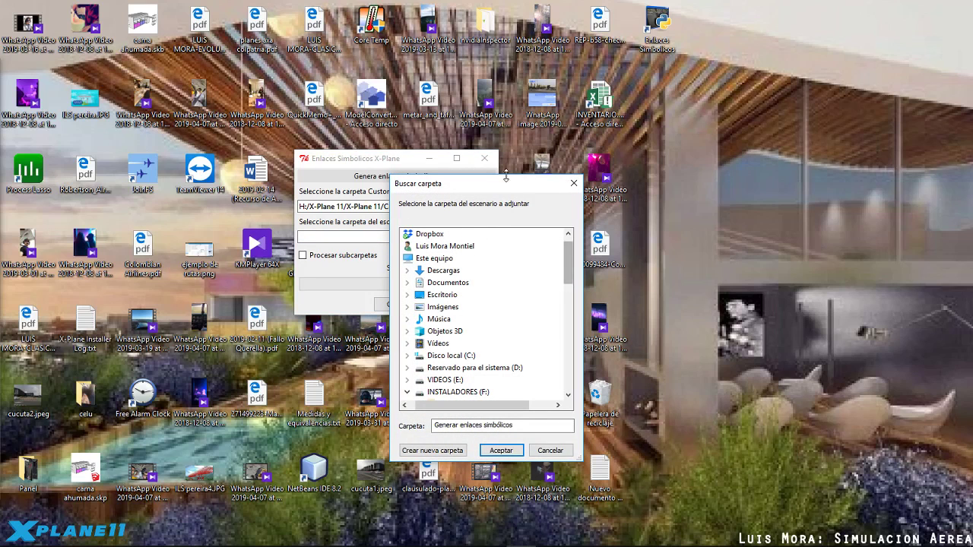
left_click_drag(503, 187, 650, 142)
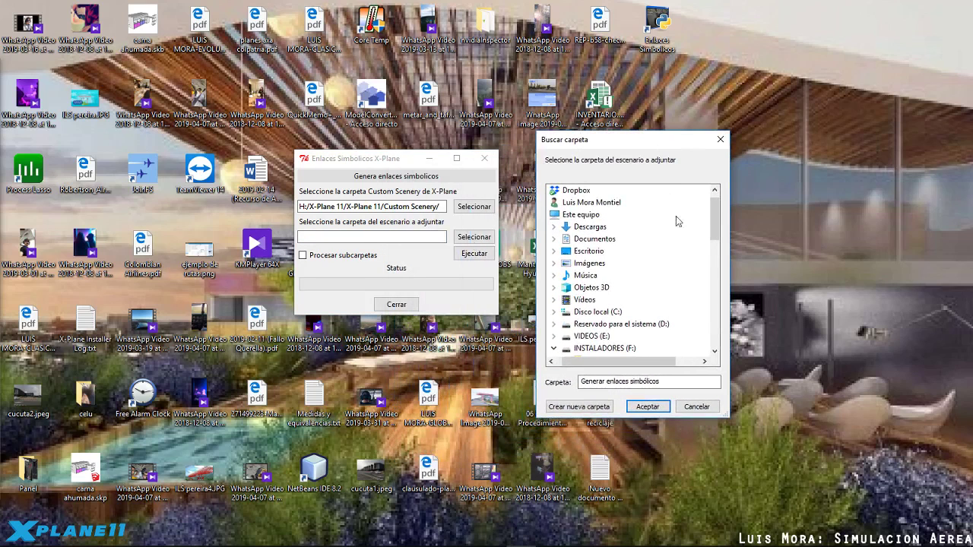
Collapse the INSTALADORES (F:) drive and expand the Descargas (I:) drive in the folder tree
left_click_drag(717, 205, 719, 283)
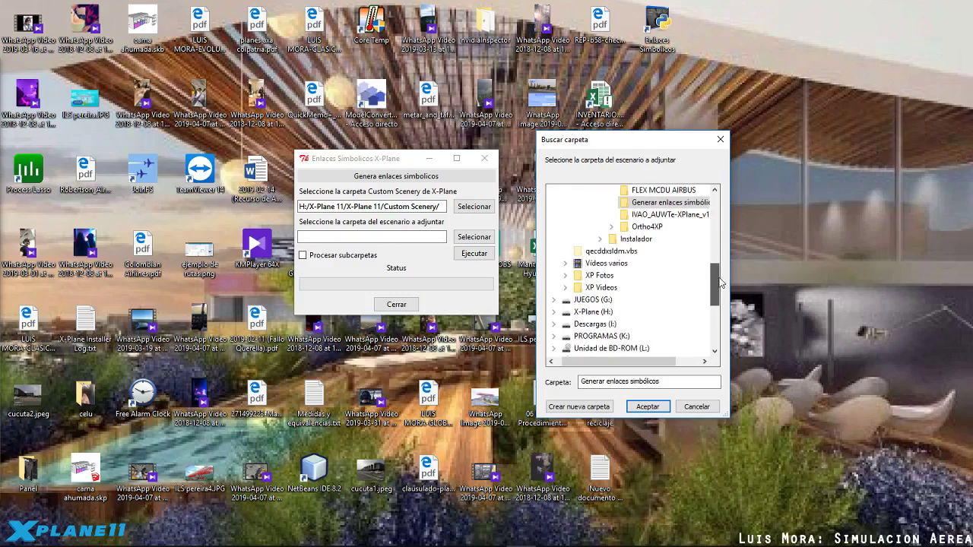
scroll(655, 275, "up", 6)
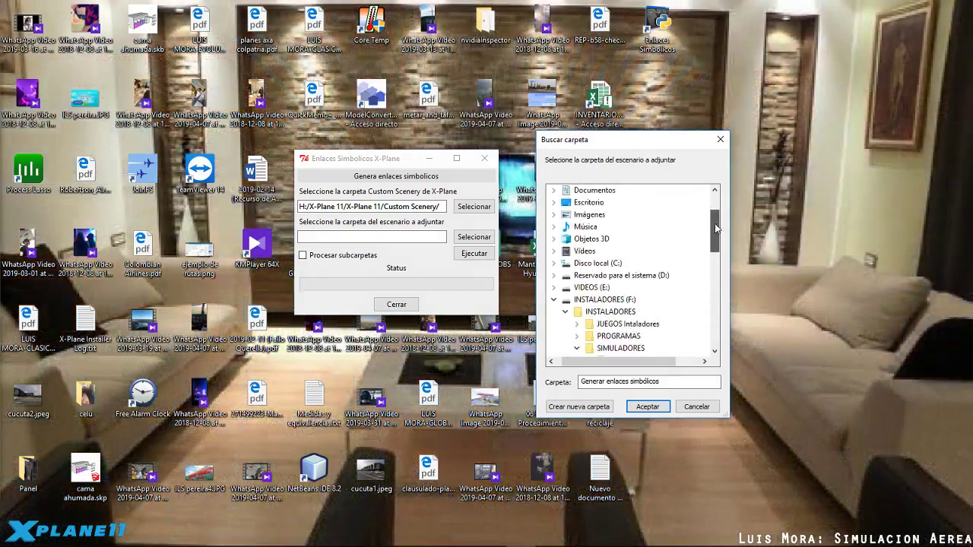
scroll(654, 276, "down", 2)
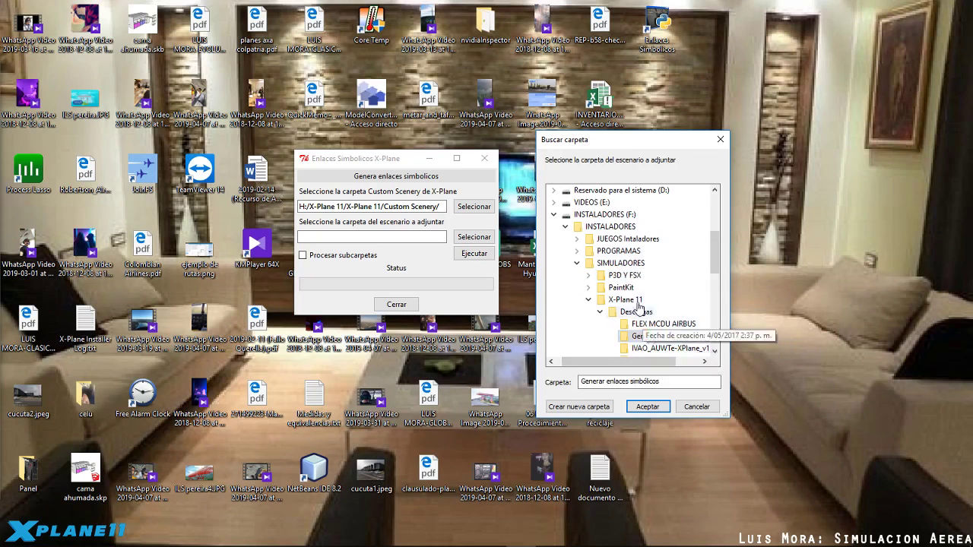
scroll(684, 273, "down", 3)
scroll(608, 251, "up", 2)
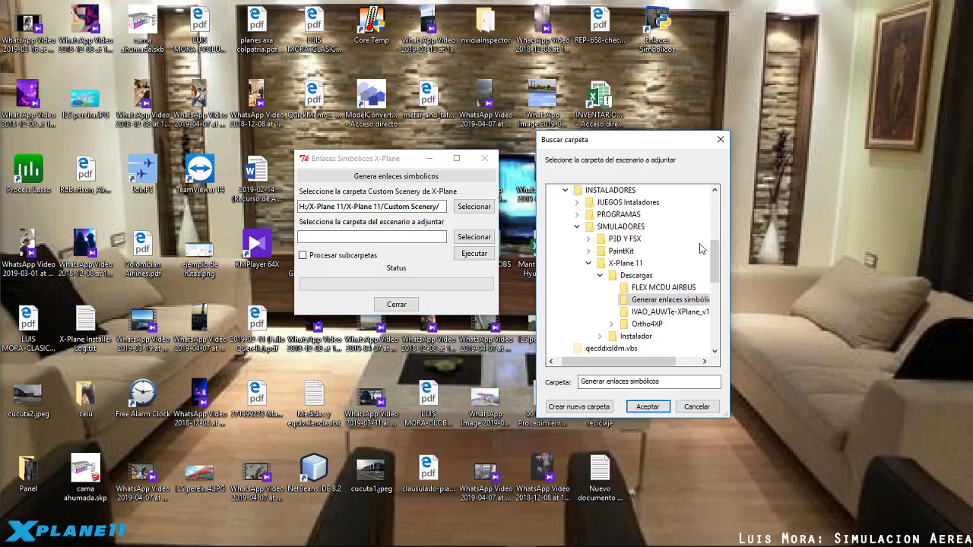
left_click_drag(715, 244, 715, 253)
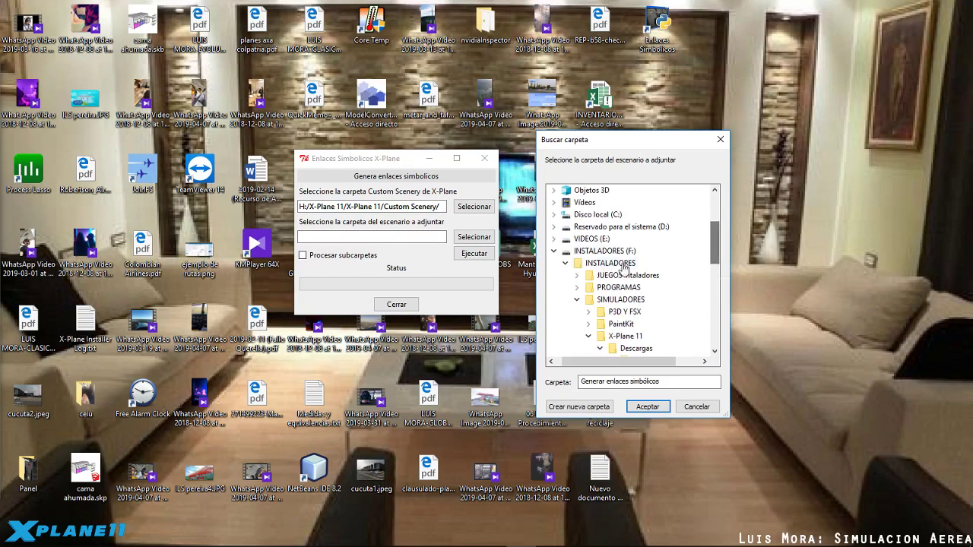
left_click(554, 250)
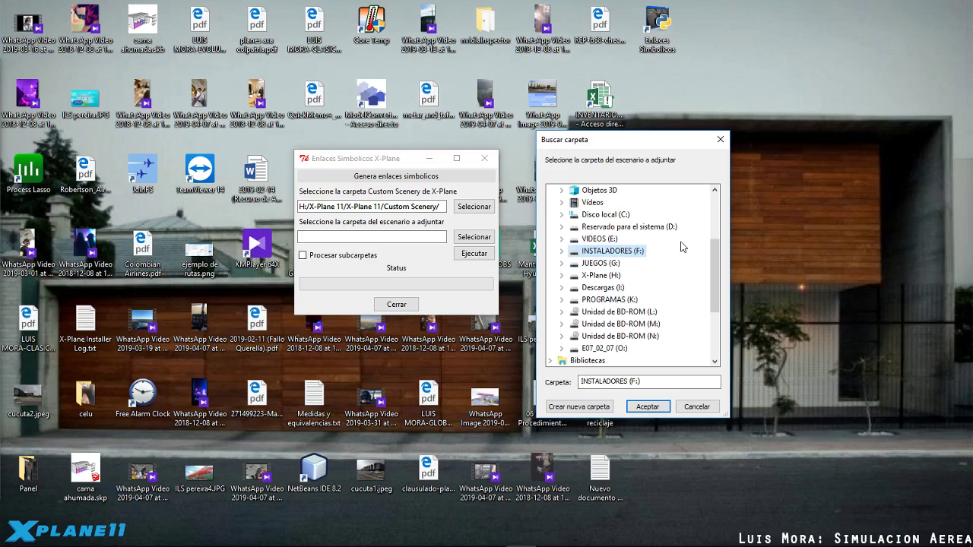
left_click(562, 288)
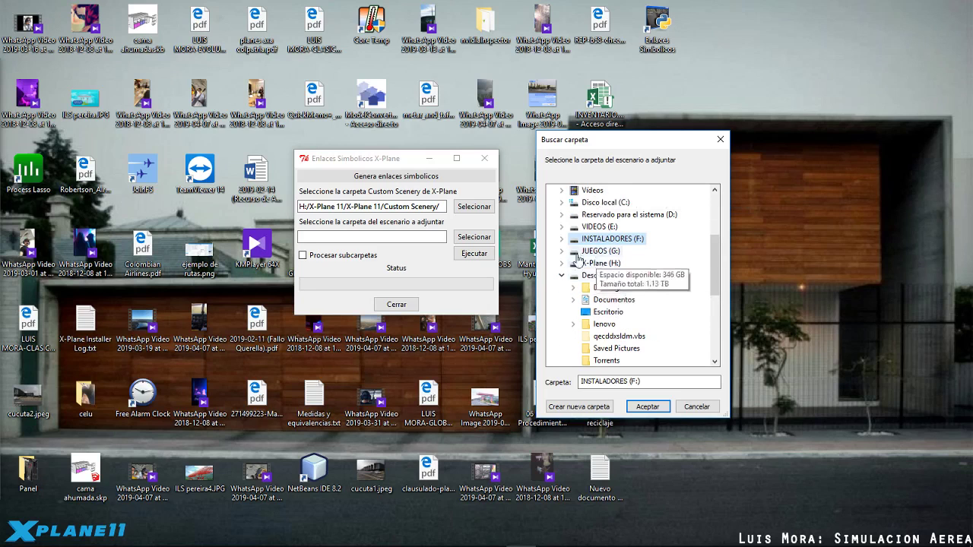
Set the American Airlines folder inside the Descargas folder on drive I as the scenery to attach
left_click(598, 276)
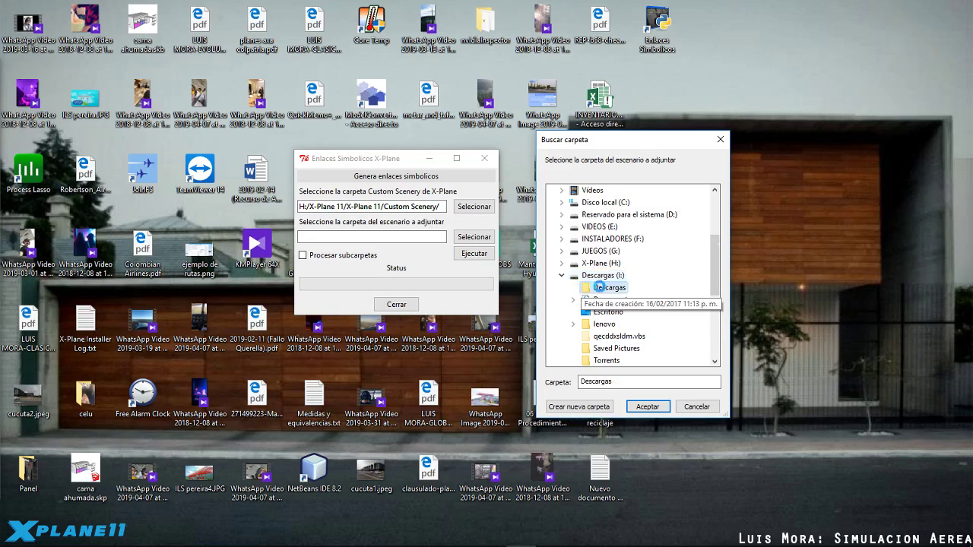
double_click(608, 288)
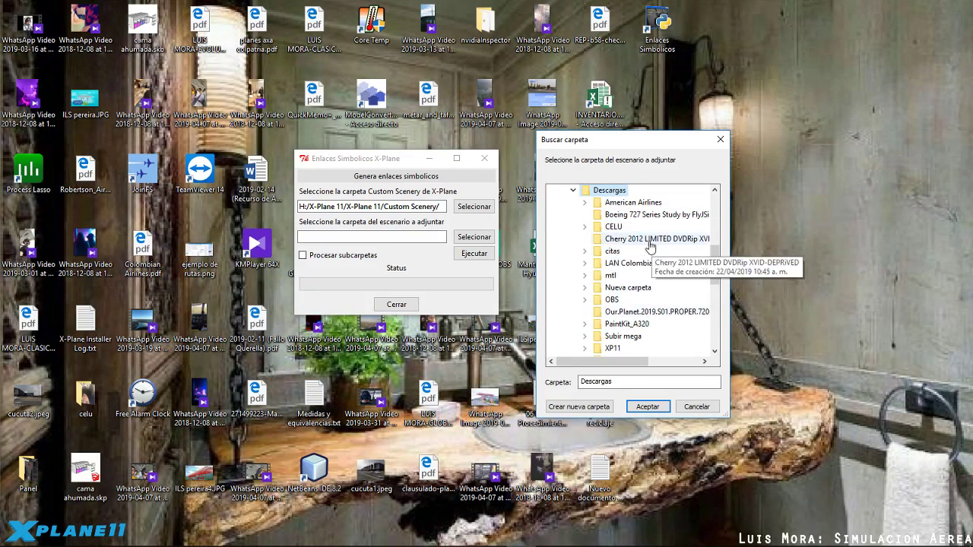
scroll(650, 261, "down", 1)
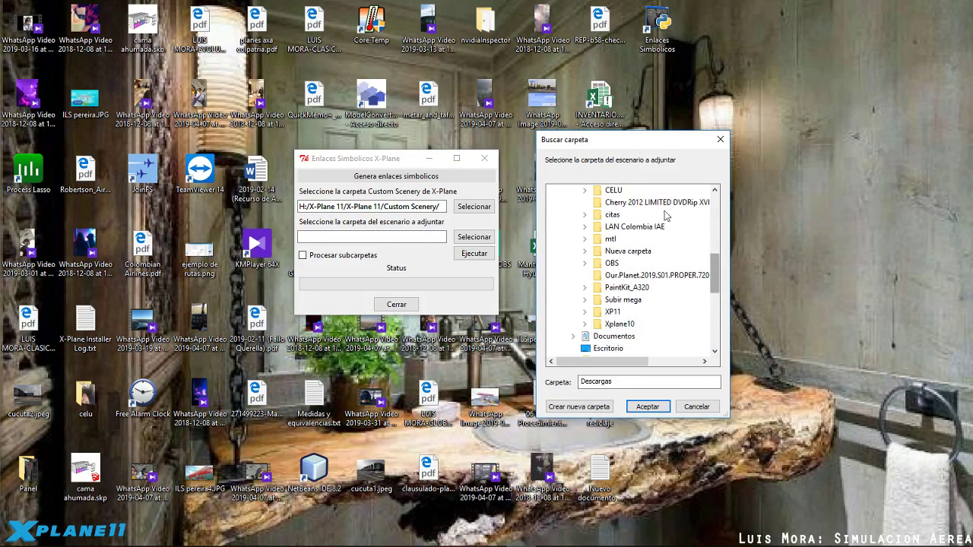
scroll(619, 289, "up", 4)
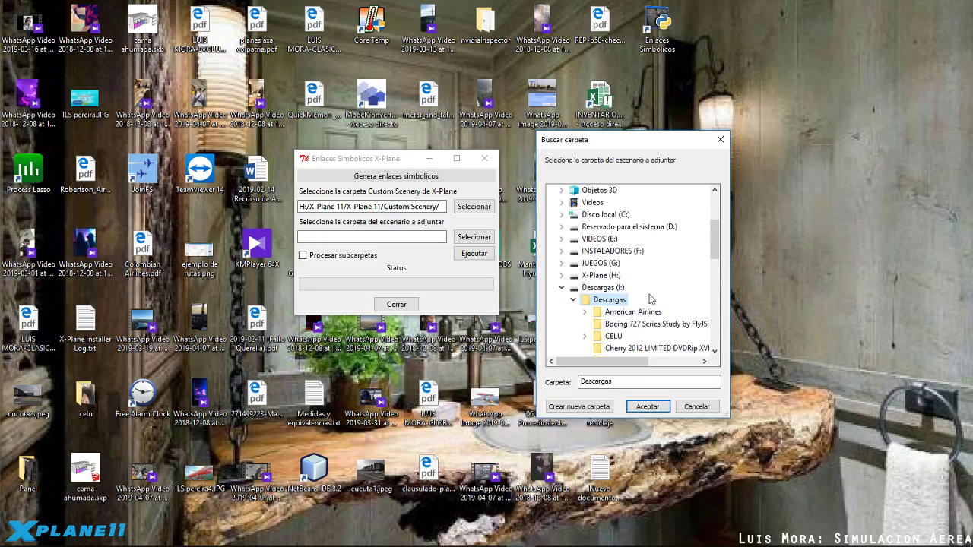
scroll(658, 288, "down", 2)
scroll(653, 283, "down", 3)
scroll(630, 274, "up", 3)
left_click(642, 239)
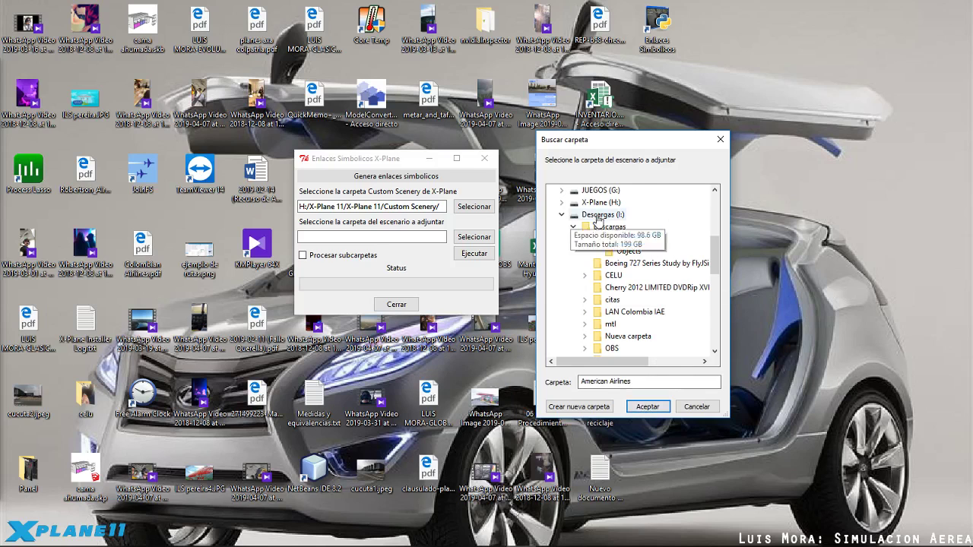
left_click(647, 407)
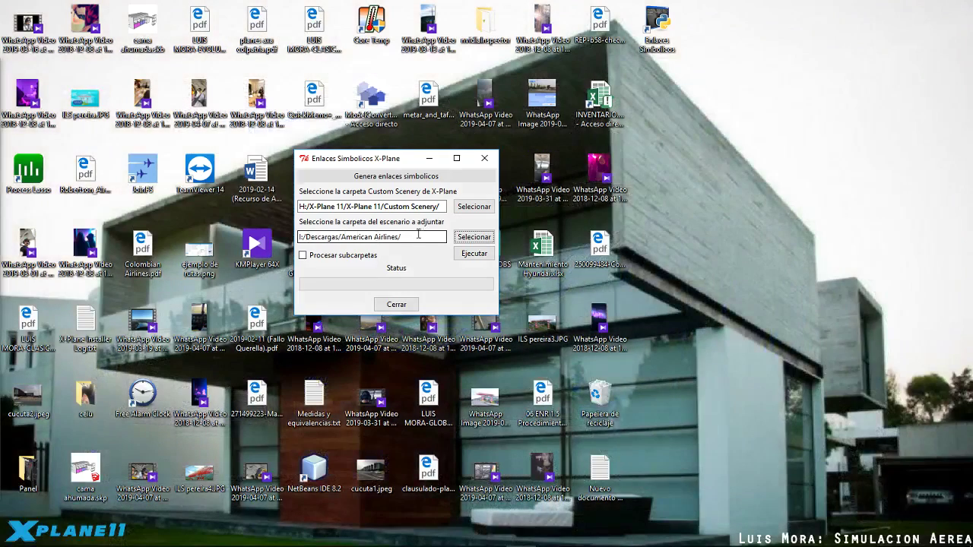
Generate the symbolic link for the American Airlines folder, close the resulting message and switch to the File Explorer window
left_click(466, 255)
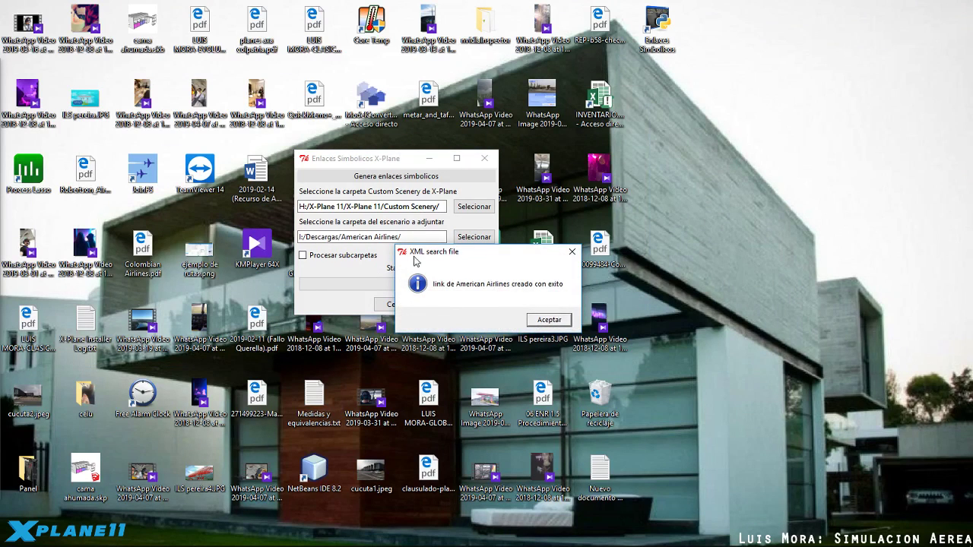
left_click_drag(513, 256, 642, 194)
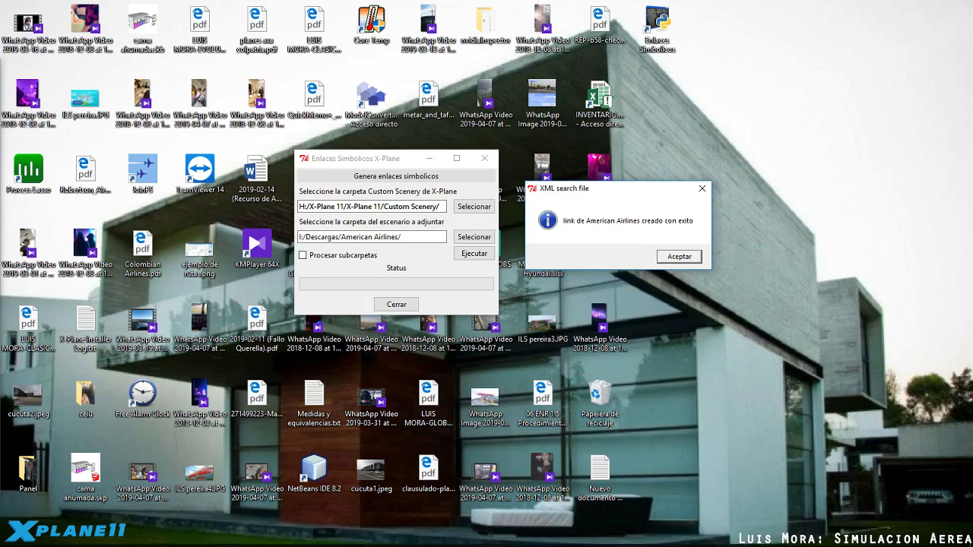
left_click(674, 259)
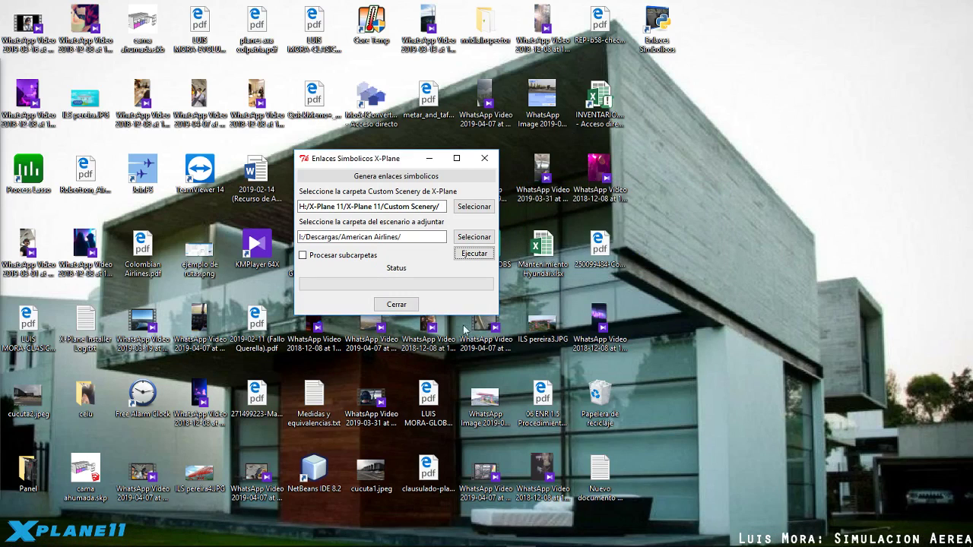
mouse_move(136, 538)
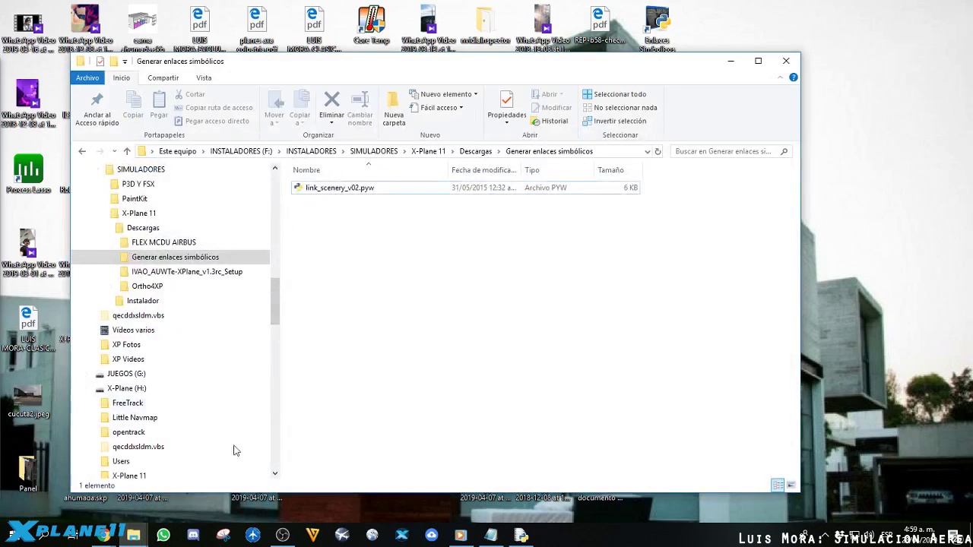
Collapse the X-Plane 11 installer folder on drive F and open Custom Scenery inside the inner X-Plane 11 folder on drive H
left_click(232, 460)
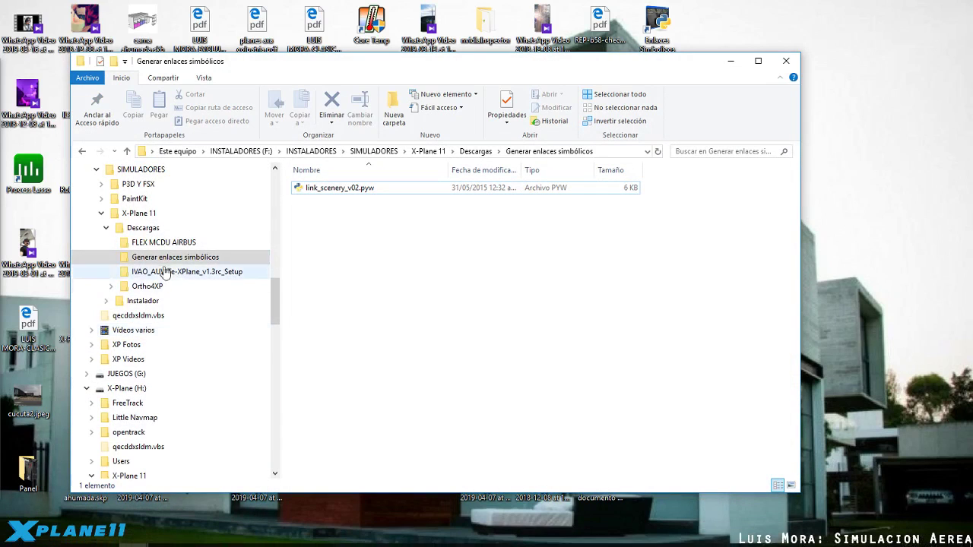
left_click(101, 213)
scroll(273, 311, "down", 2)
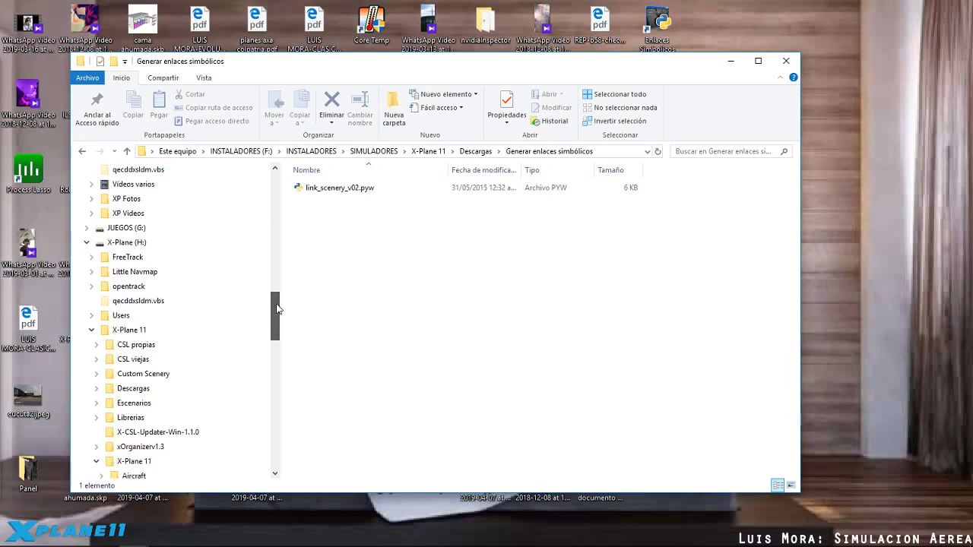
scroll(277, 297, "up", 3)
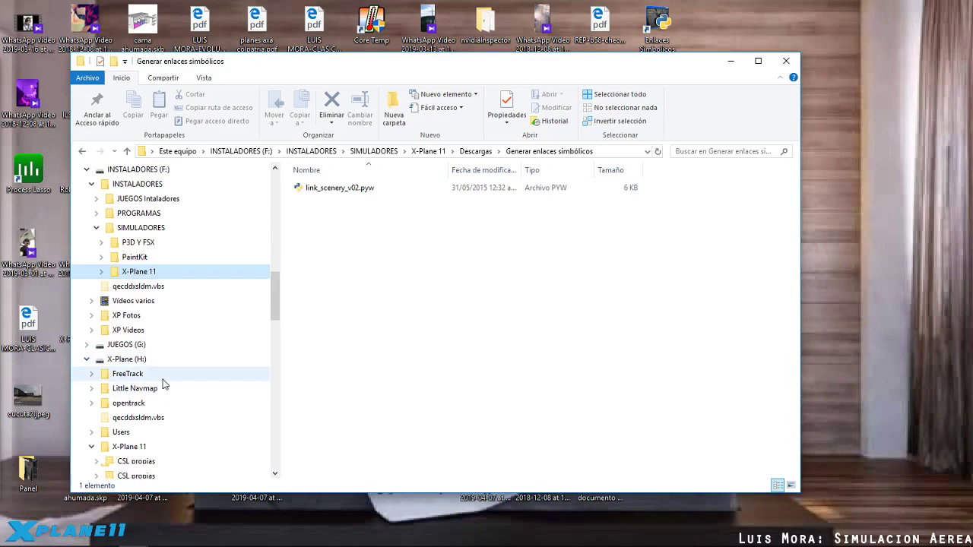
scroll(143, 296, "down", 4)
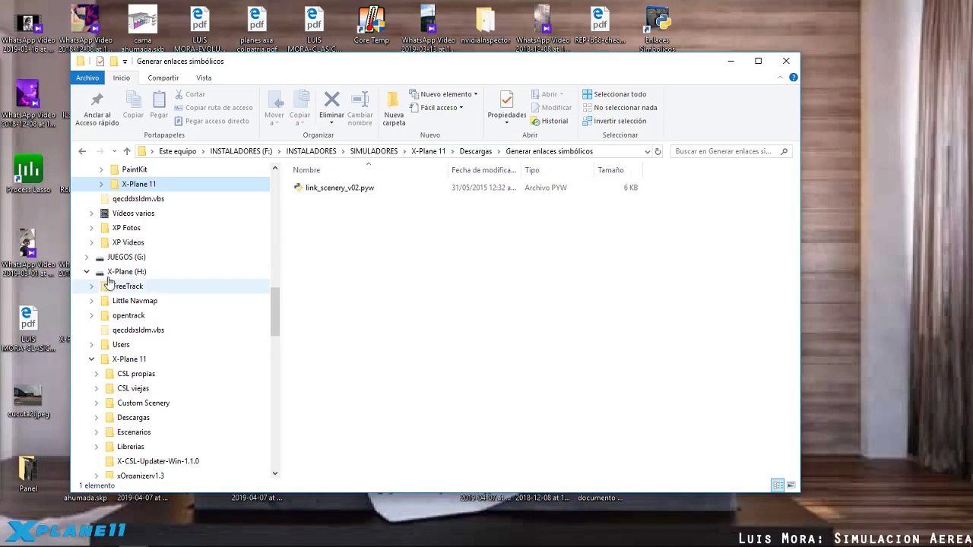
scroll(162, 449, "down", 2)
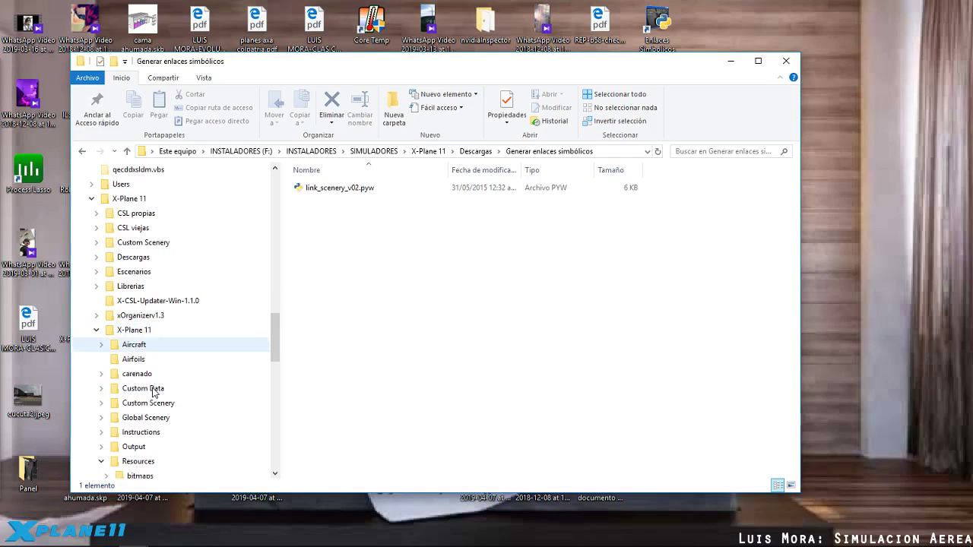
left_click(137, 402)
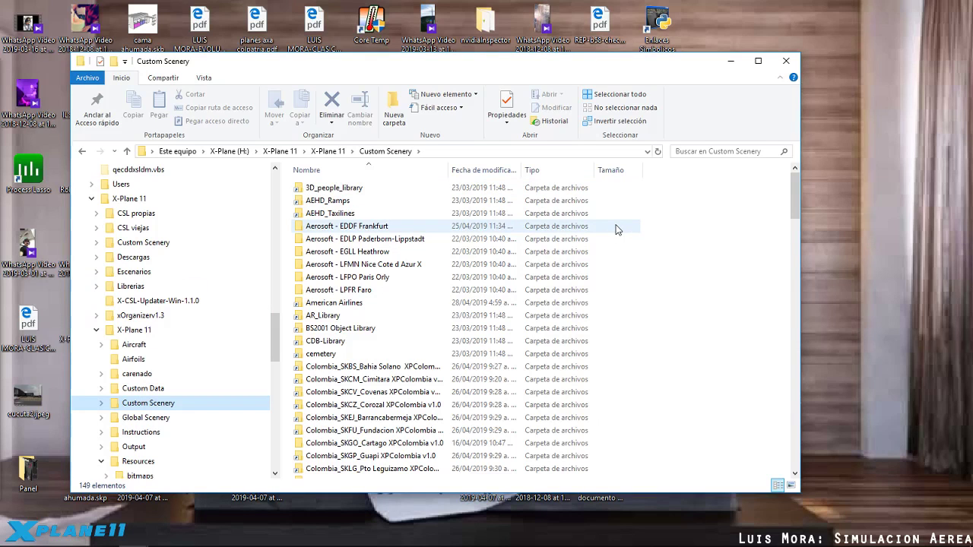
Examine the link markers on the 3D_people_library and AEHD folders, and select the American Airlines link in Custom Scenery
left_click(304, 190)
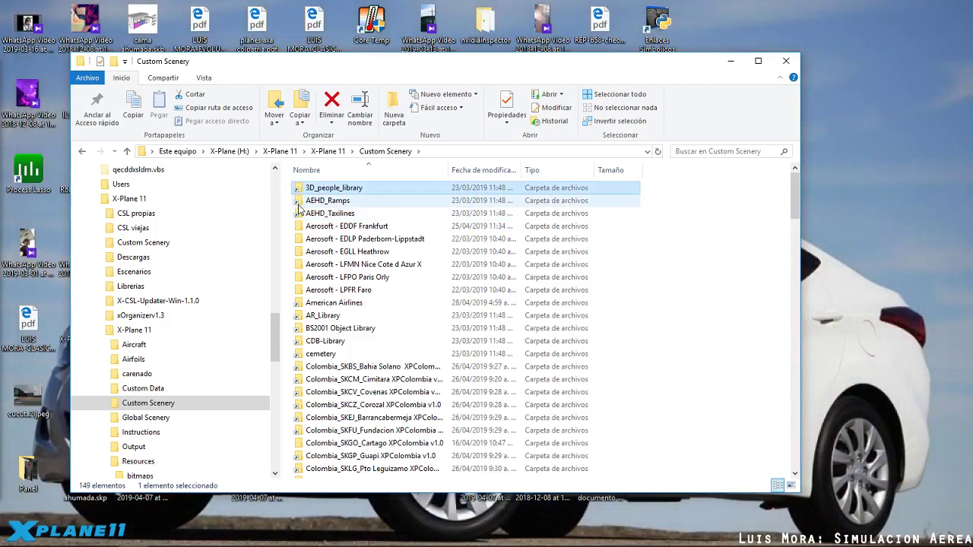
left_click(297, 201)
scroll(320, 215, "down", 3)
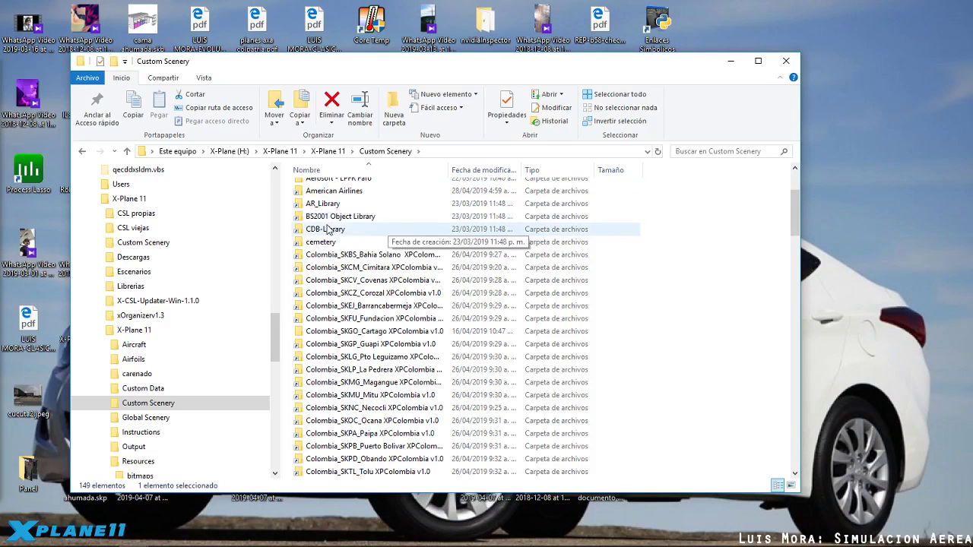
scroll(319, 214, "up", 3)
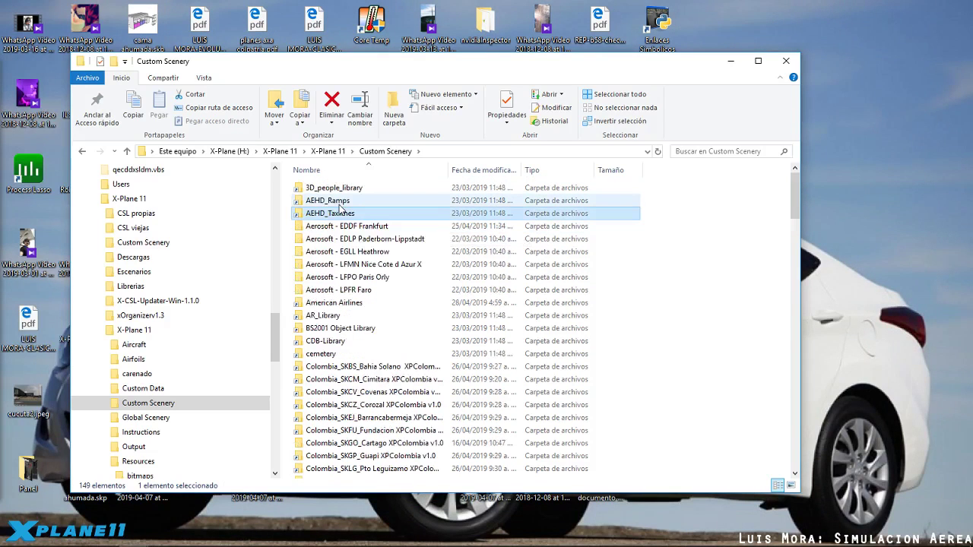
left_click(317, 304)
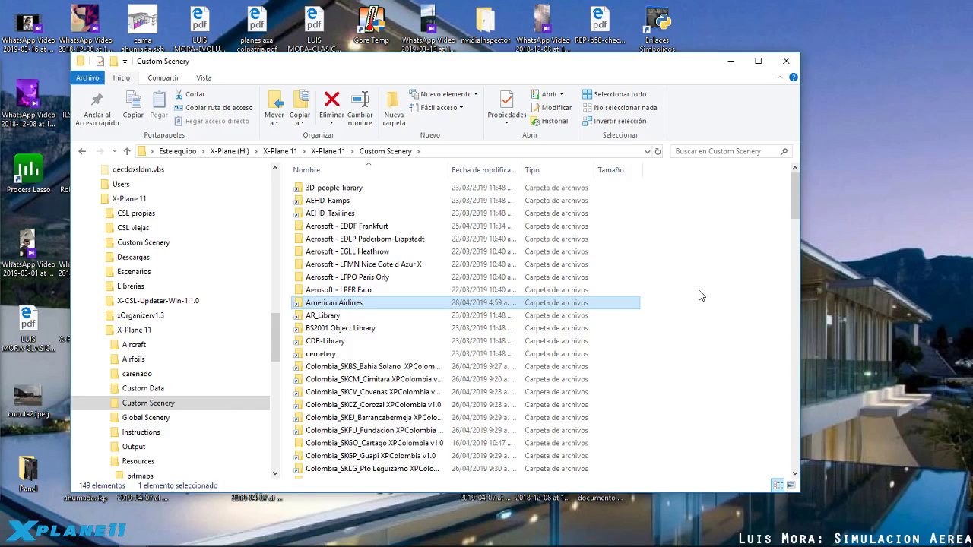
View the contents of the American Airlines link, go back up to the X-Plane 11 folder and reopen Custom Scenery
double_click(328, 304)
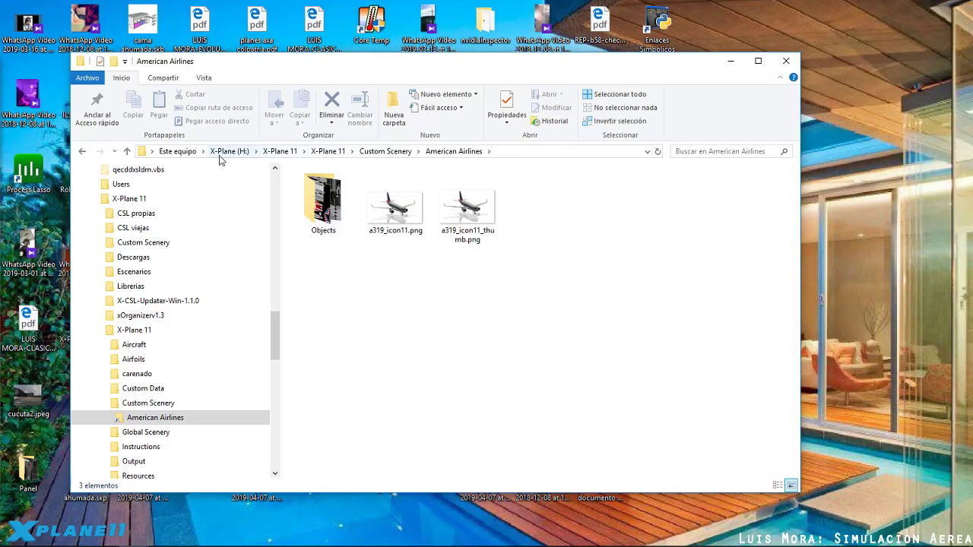
left_click(385, 151)
left_click(327, 151)
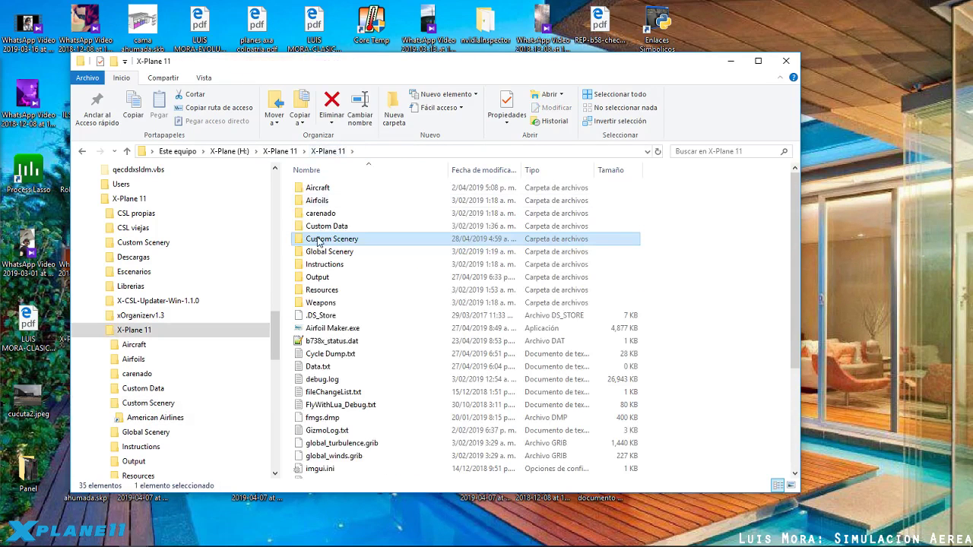
double_click(352, 238)
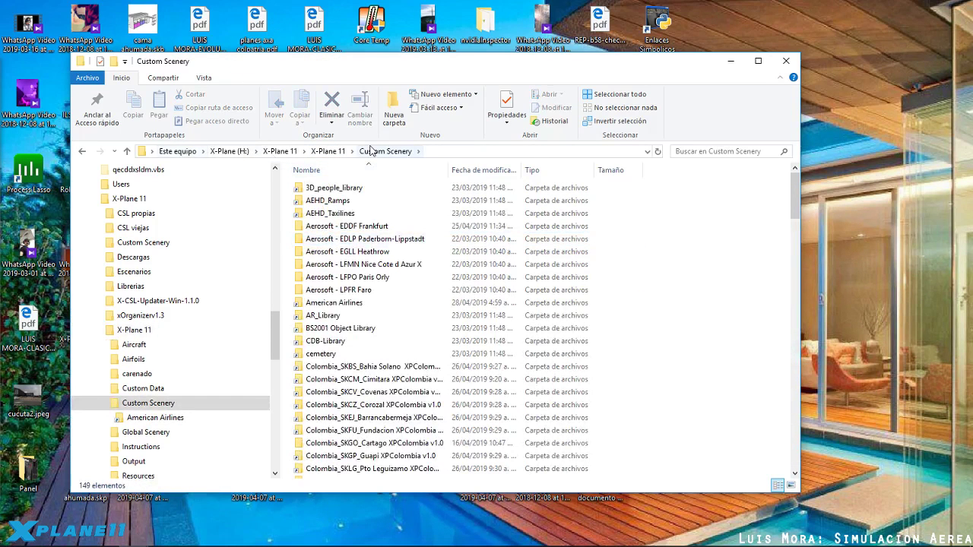
Open the Objects folder through the American Airlines link in Custom Scenery and inspect its engines, wings and fuselage319 images
double_click(325, 304)
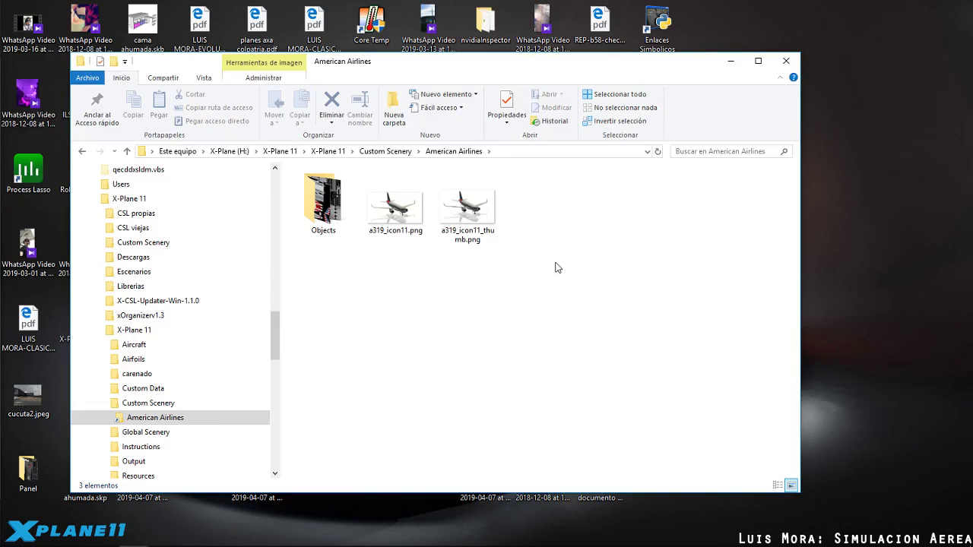
left_click(319, 198)
double_click(319, 198)
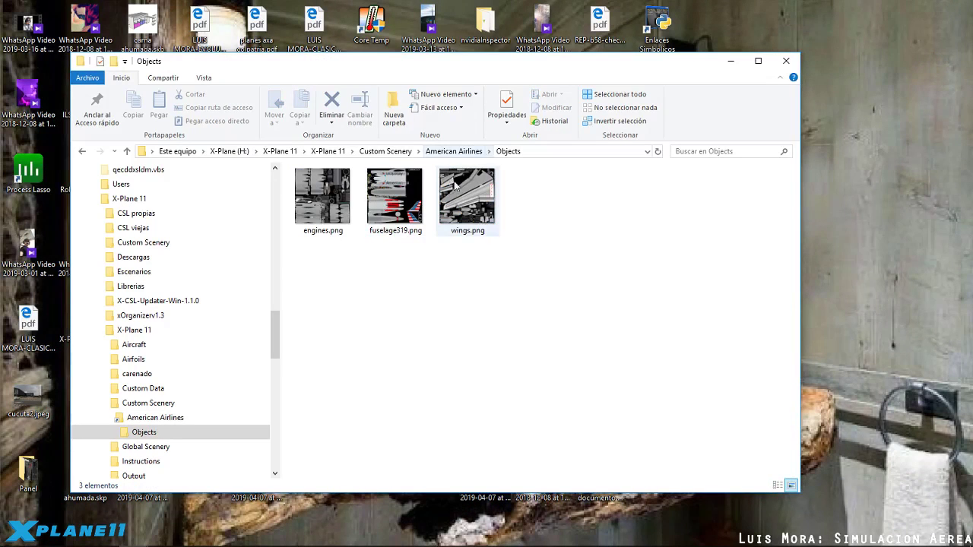
left_click(342, 211)
left_click(440, 198)
left_click(369, 194)
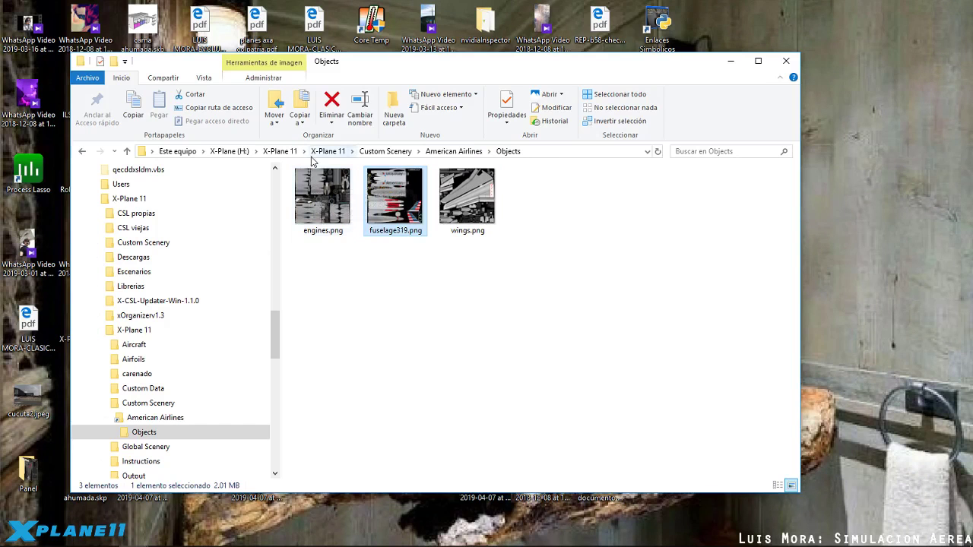
Open the Objects folder of the original American Airlines folder in Descargas on drive I and select wings.png
scroll(180, 282, "down", 9)
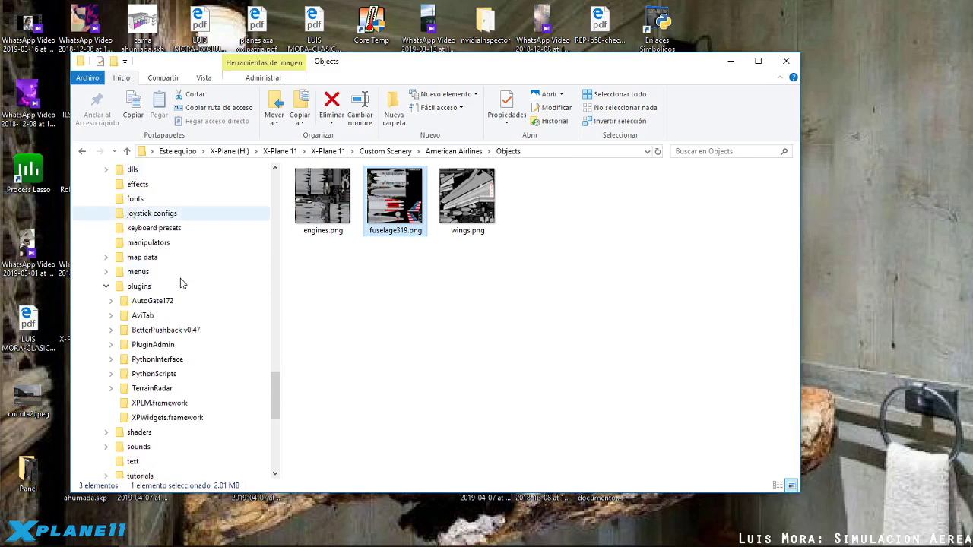
scroll(180, 282, "down", 6)
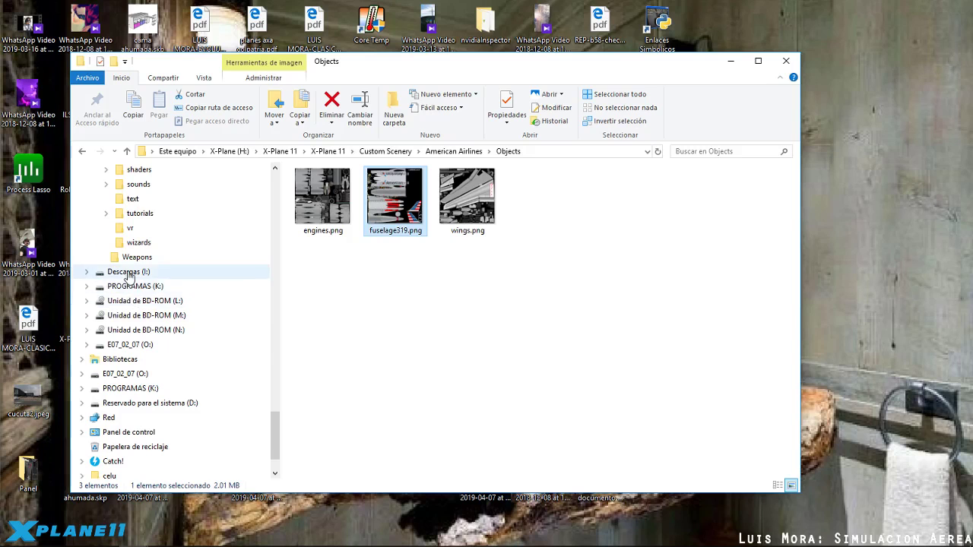
left_click(88, 274)
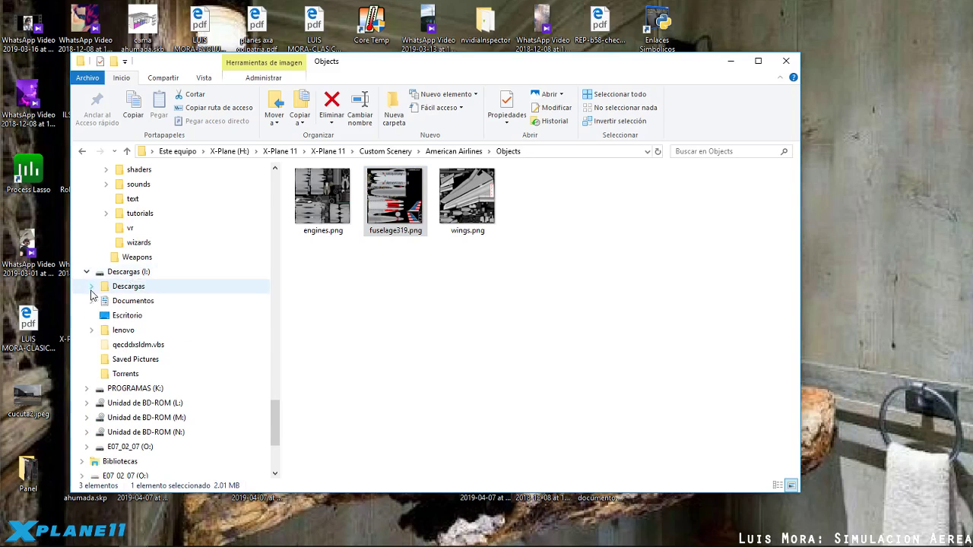
left_click(91, 286)
left_click(133, 185)
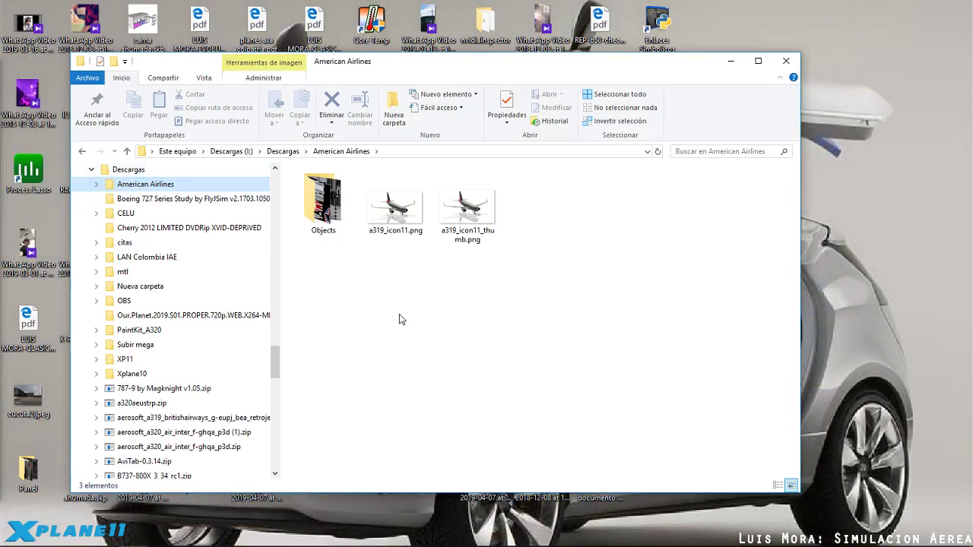
double_click(323, 201)
left_click(486, 228)
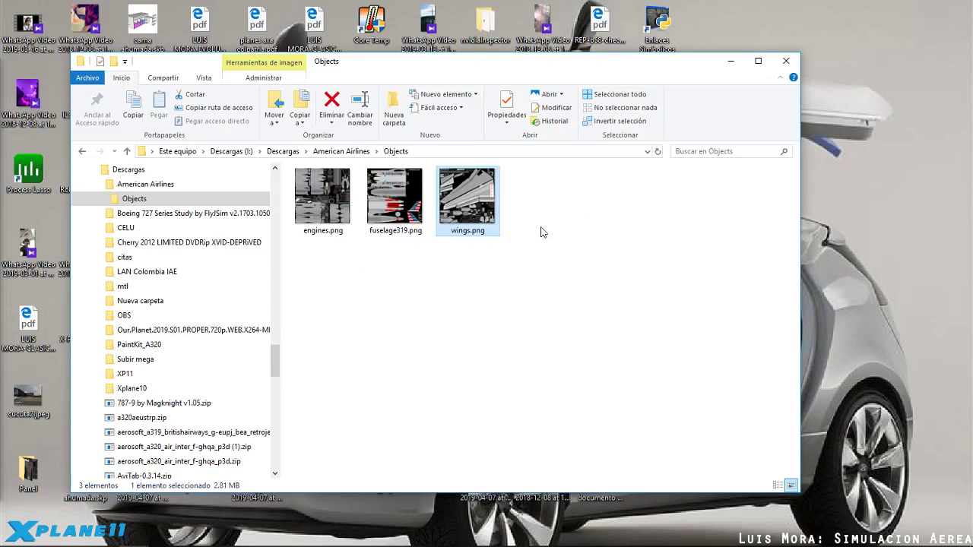
Create a new text document in the original Objects folder on drive I, keeping its default name
right_click(541, 227)
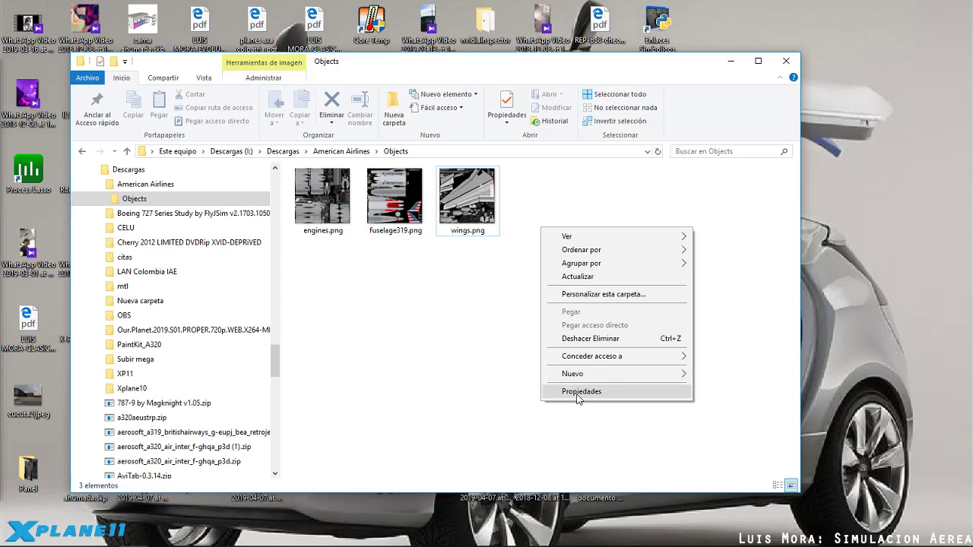
mouse_move(610, 374)
left_click(737, 501)
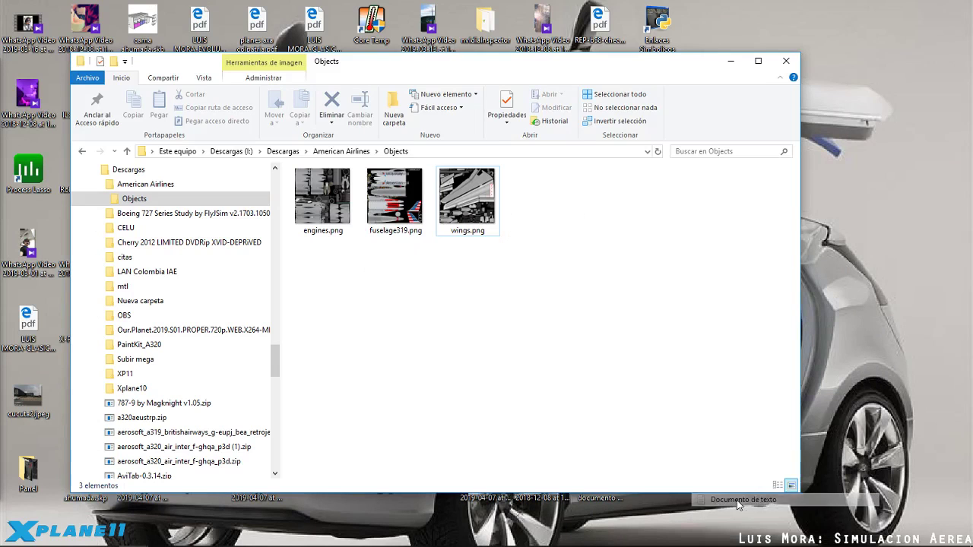
left_click(401, 353)
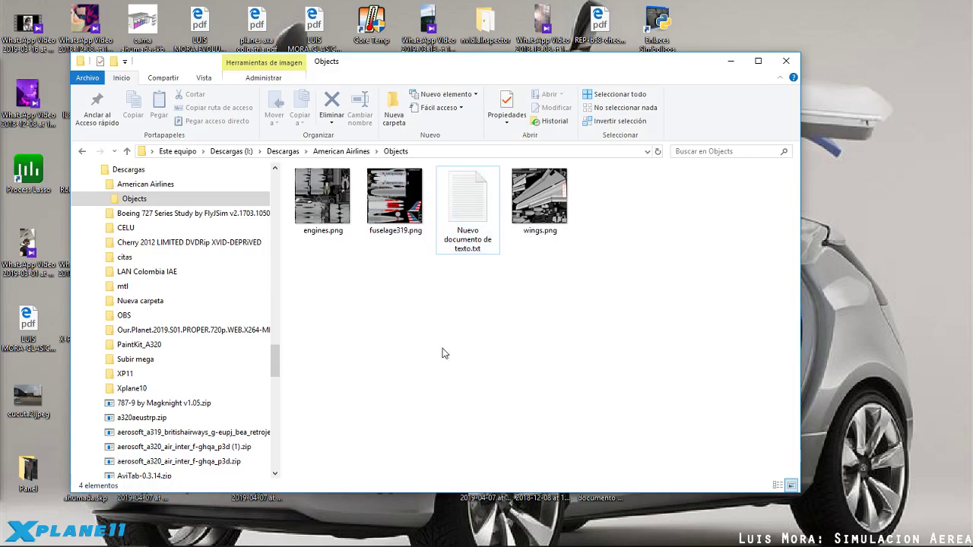
Return to the Objects folder through the American Airlines link in Custom Scenery and select the new text document
scroll(180, 256, "up", 6)
scroll(138, 271, "up", 9)
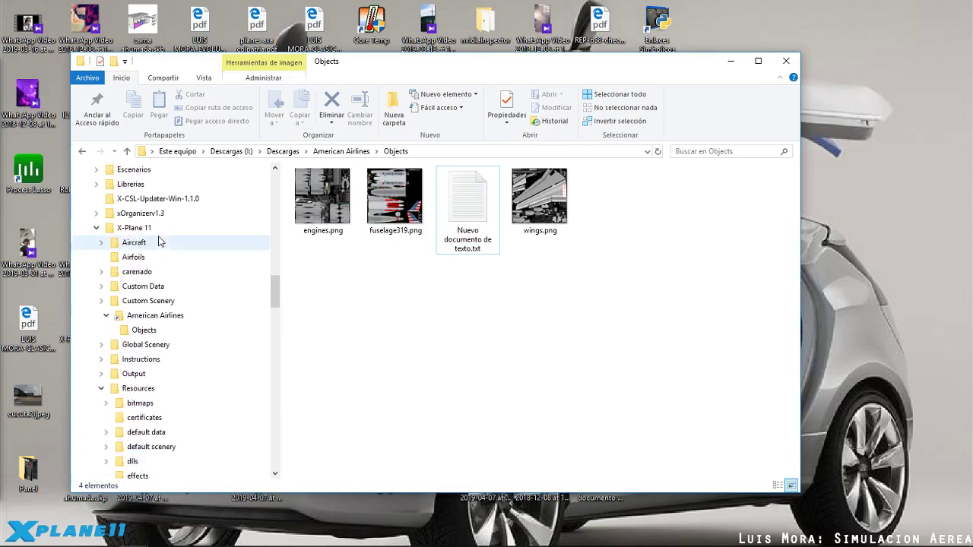
left_click(145, 313)
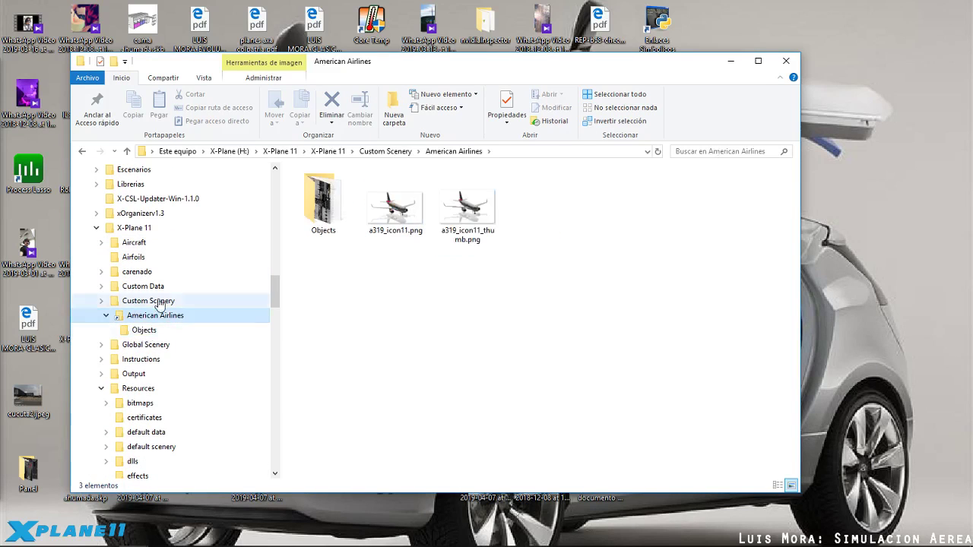
double_click(321, 199)
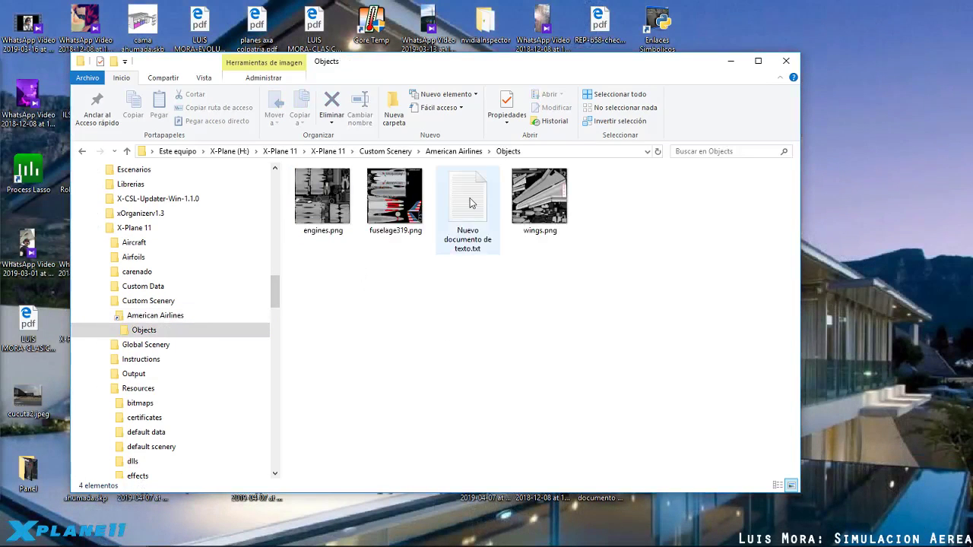
left_click(470, 202)
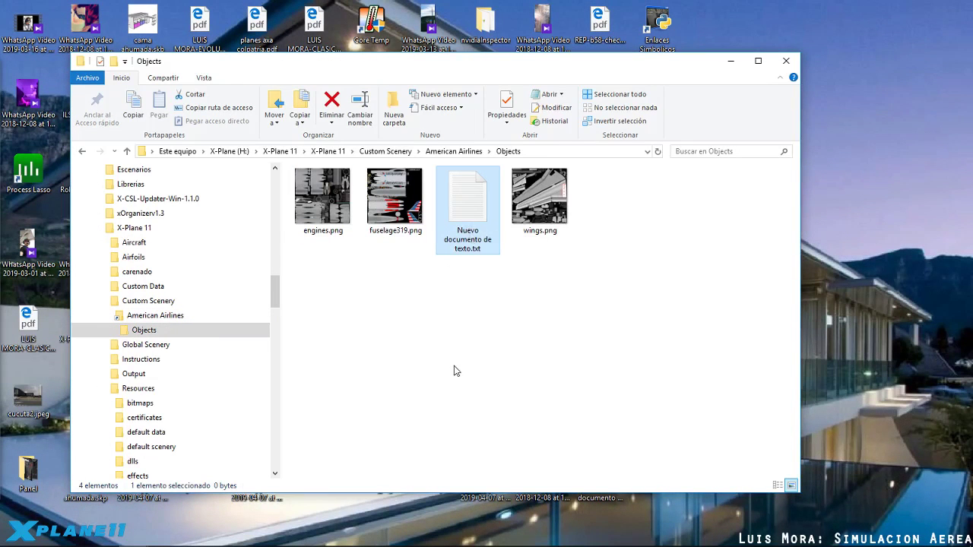
Select the image files in the linked Objects folder one after another to check each one's size
left_click(395, 197)
left_click(519, 405)
left_click(313, 196)
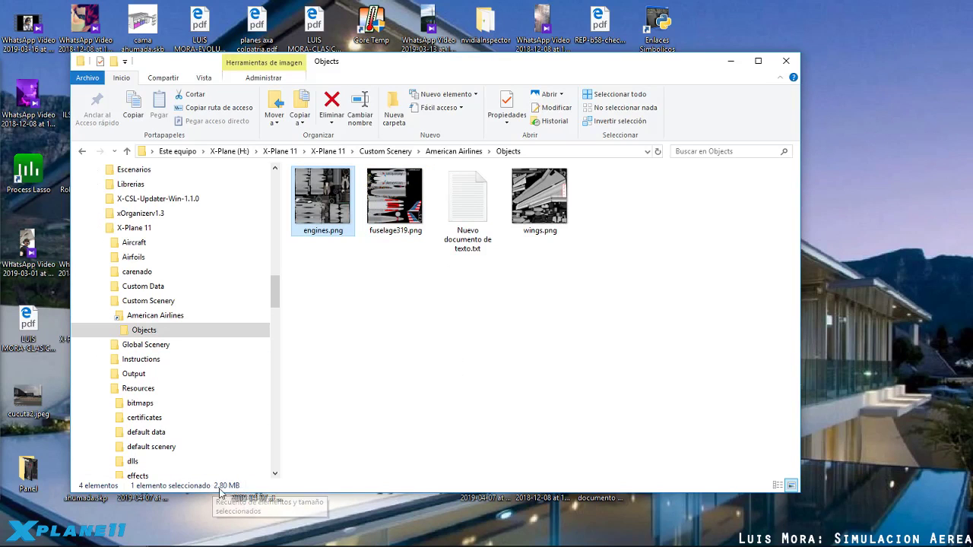
left_click(392, 205)
key("Right")
key("Right")
left_click(390, 207)
key("Left")
key("End")
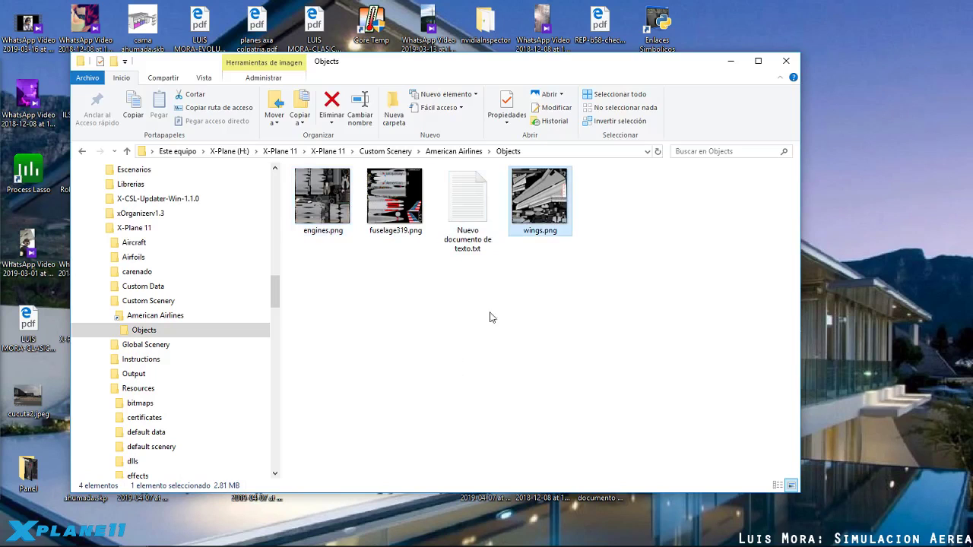
Reopen the linked Objects folder under Custom Scenery and create a second text document there with its default name
left_click(129, 316)
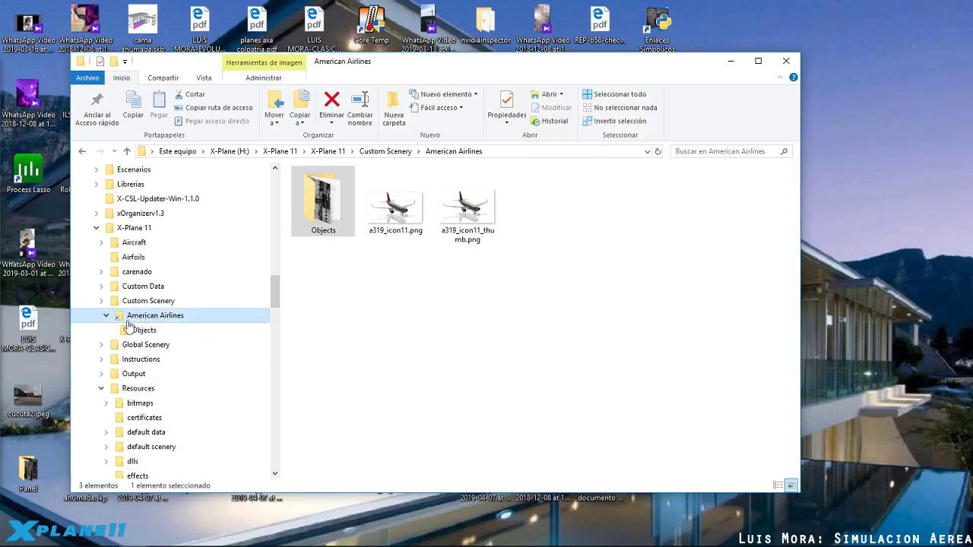
scroll(149, 238, "up", 2)
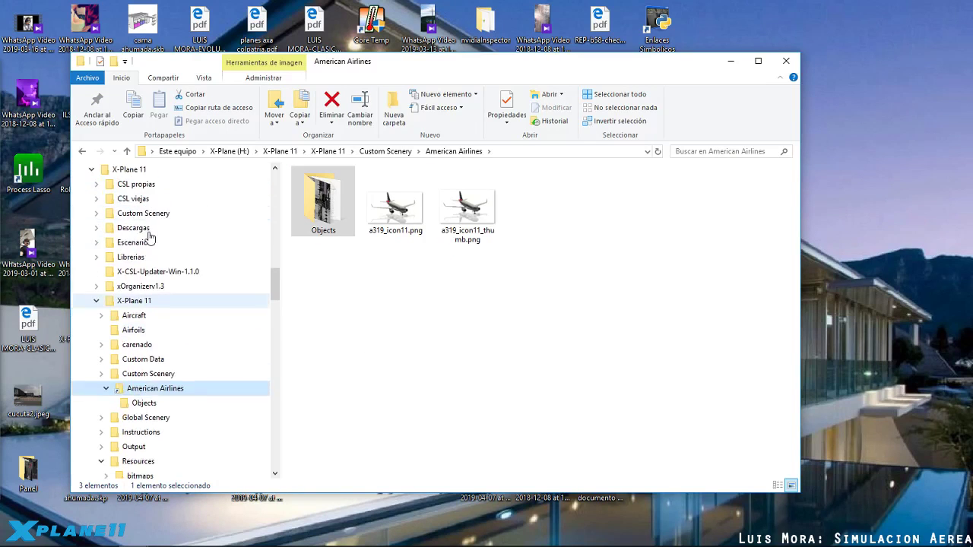
scroll(149, 238, "down", 1)
left_click(144, 389)
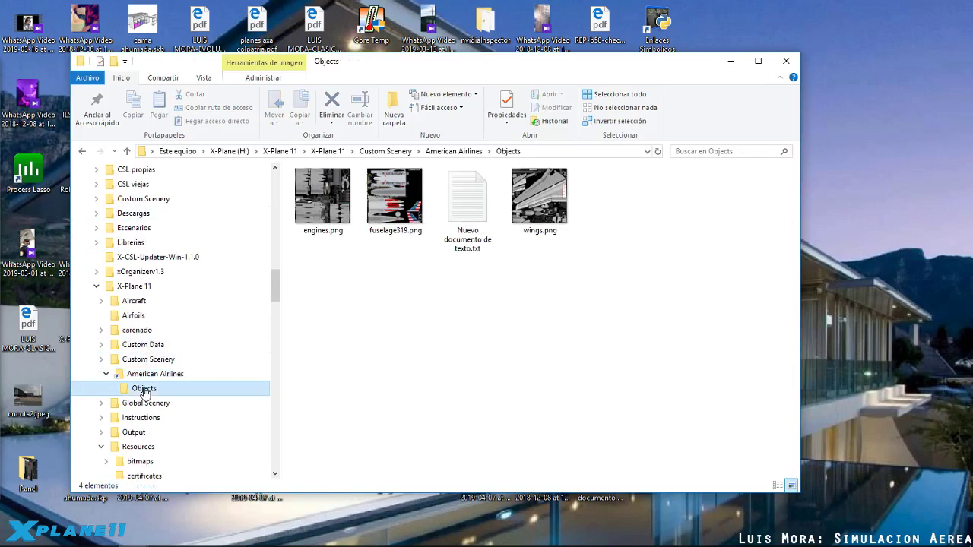
right_click(503, 325)
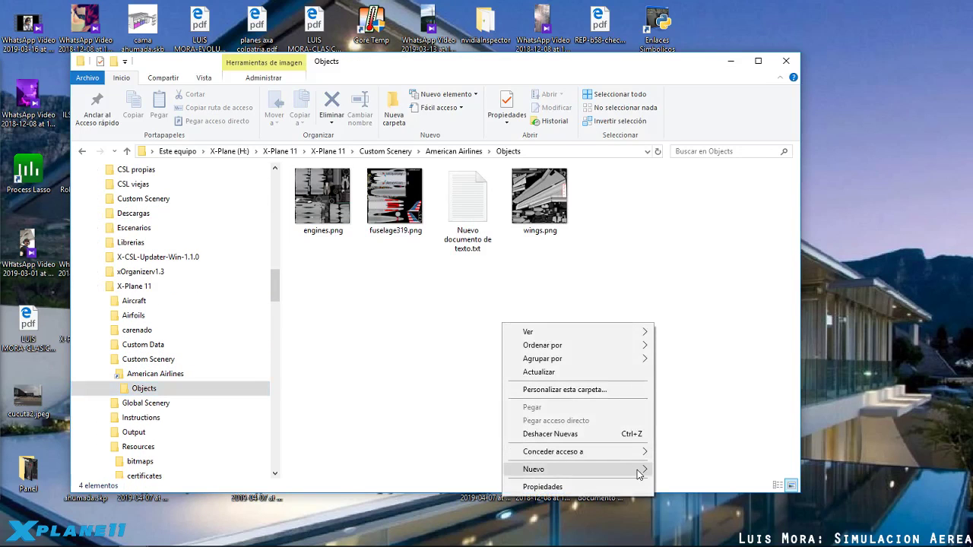
mouse_move(639, 471)
left_click(688, 439)
left_click(688, 292)
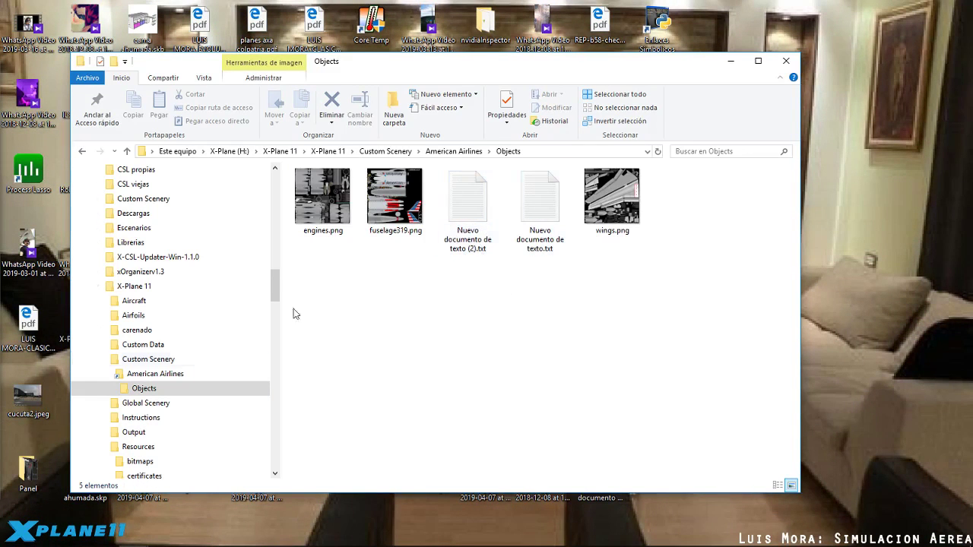
Open the original American Airlines Objects folder on drive I and delete both text documents from it
scroll(162, 342, "down", 6)
scroll(162, 342, "down", 6)
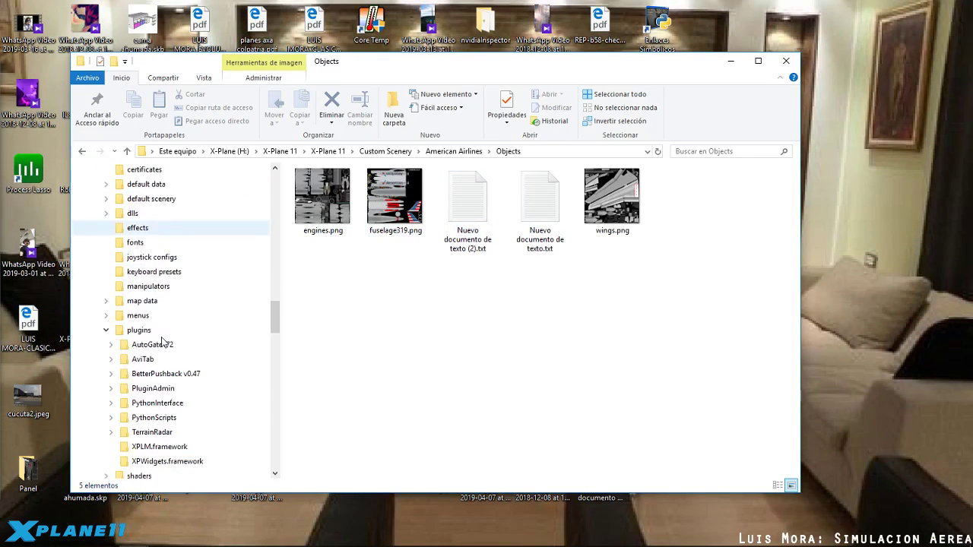
scroll(162, 342, "down", 2)
left_click(182, 286)
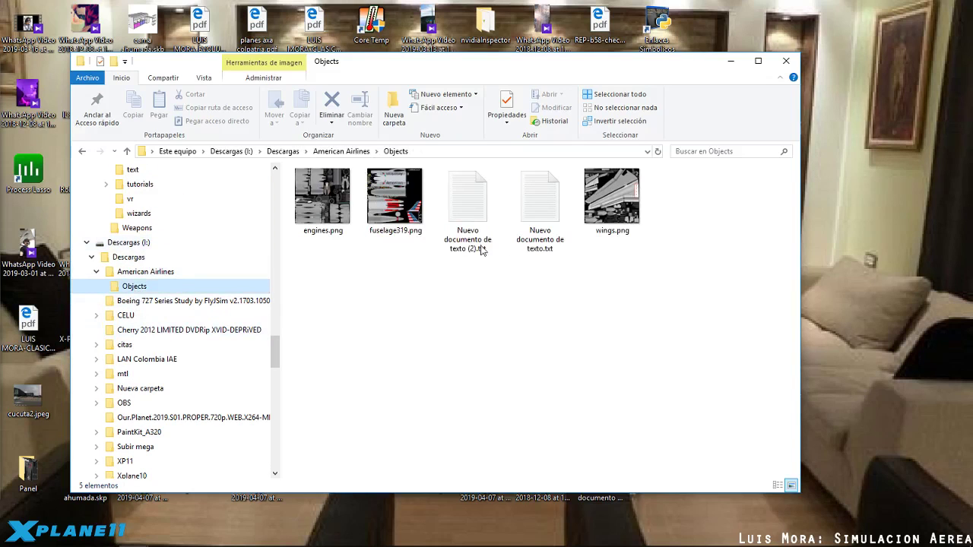
left_click(467, 203)
left_click(465, 351)
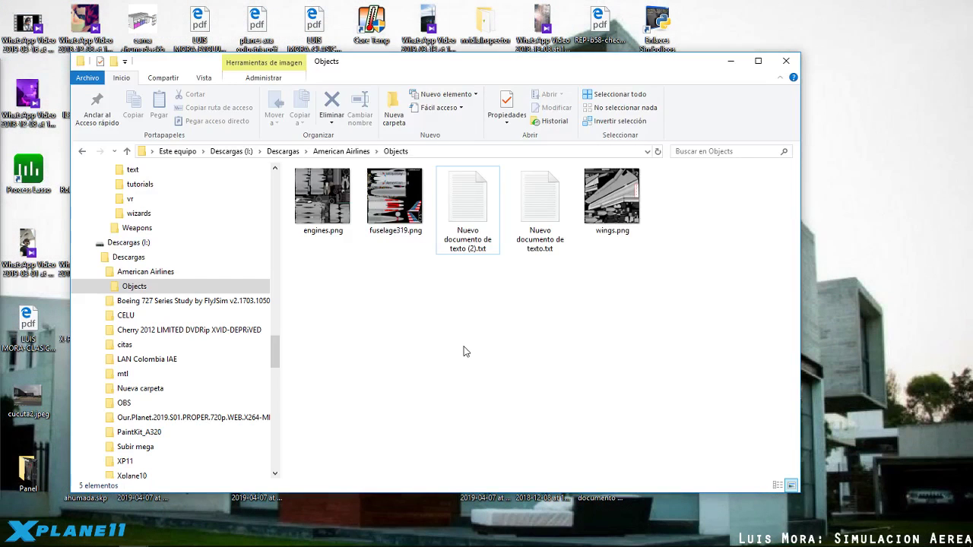
left_click_drag(535, 301, 478, 217)
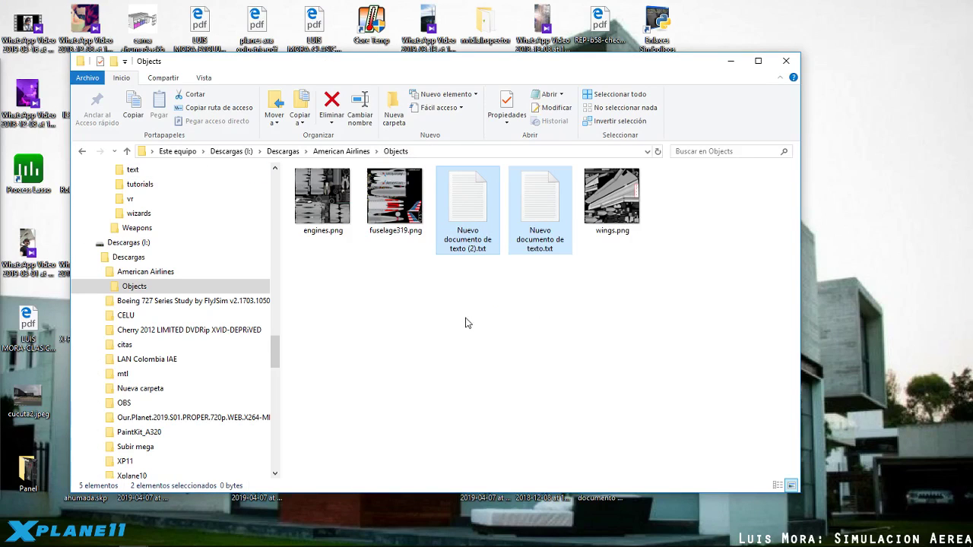
key("Delete")
Check the contents of the linked Objects folder and its American Airlines parent under X-Plane 11's Custom Scenery
scroll(216, 244, "up", 7)
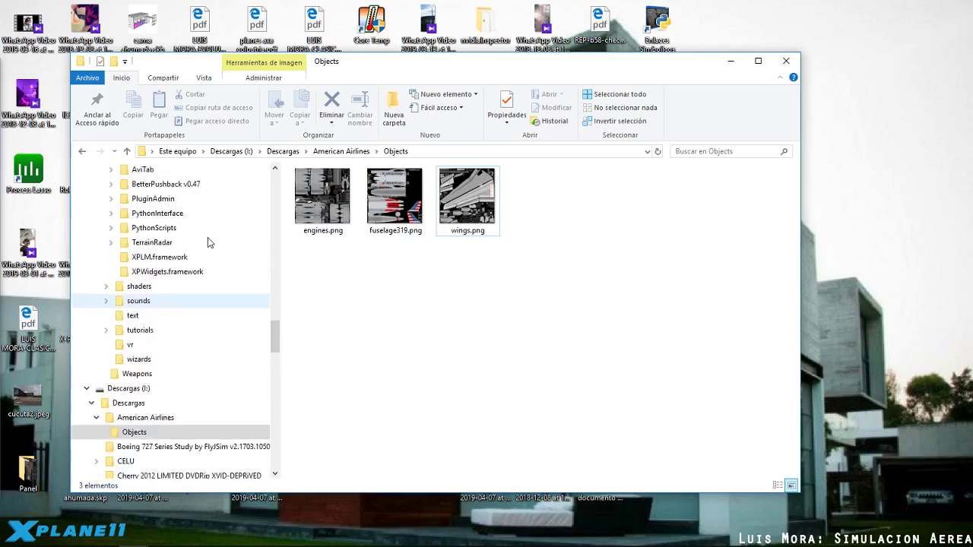
scroll(222, 261, "up", 6)
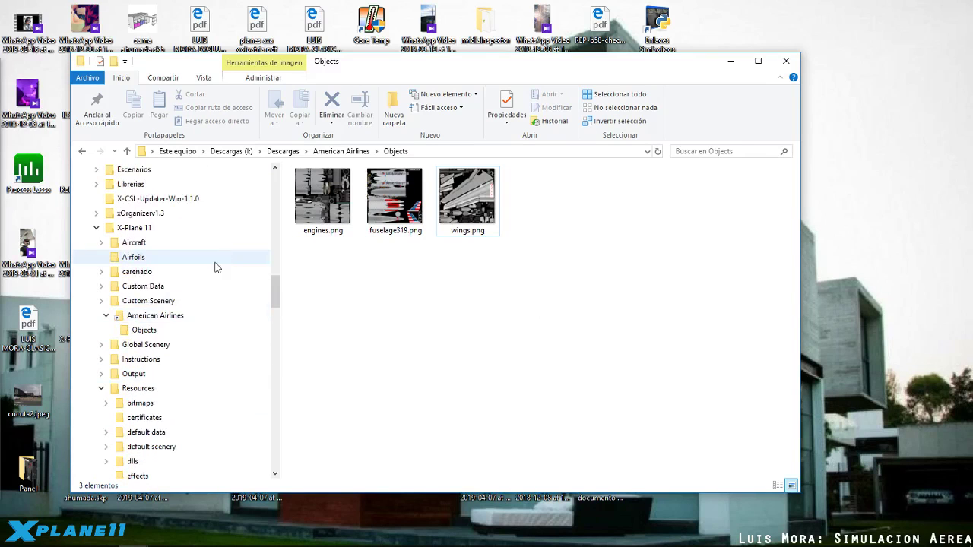
left_click(145, 328)
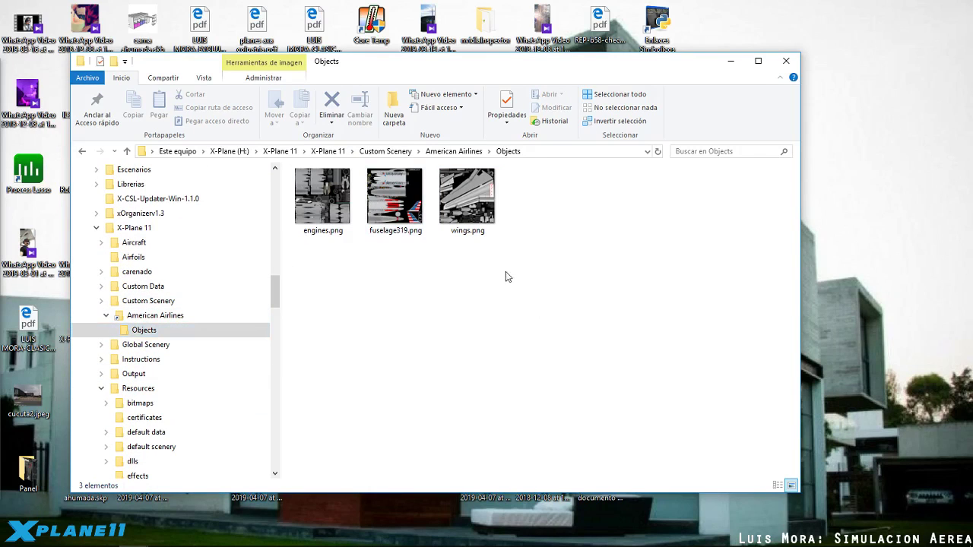
left_click(199, 318)
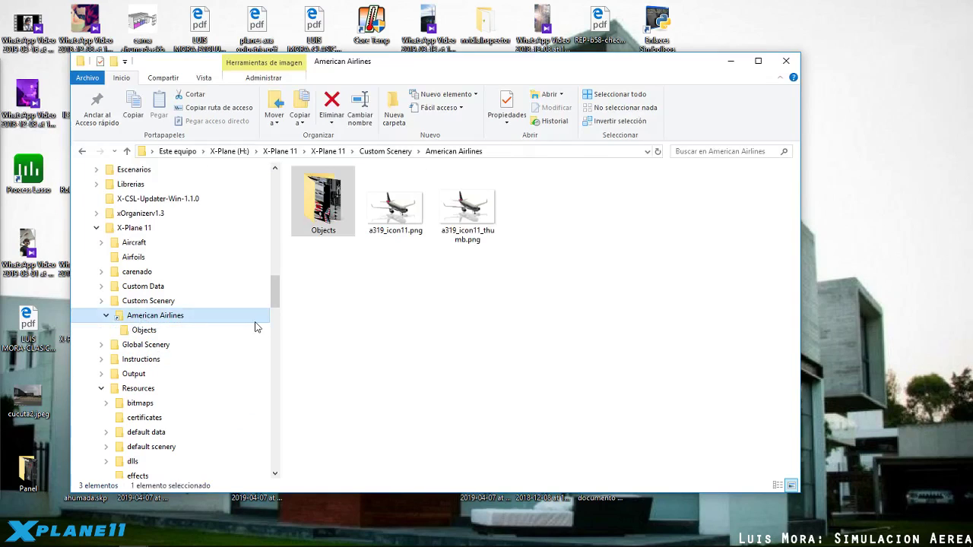
left_click(156, 305)
left_click(158, 316)
left_click(150, 306)
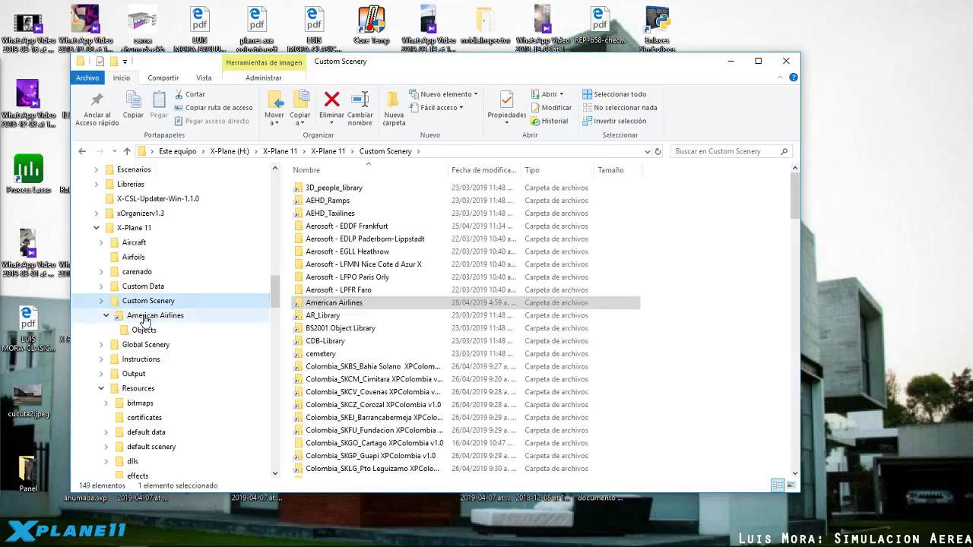
left_click(146, 316)
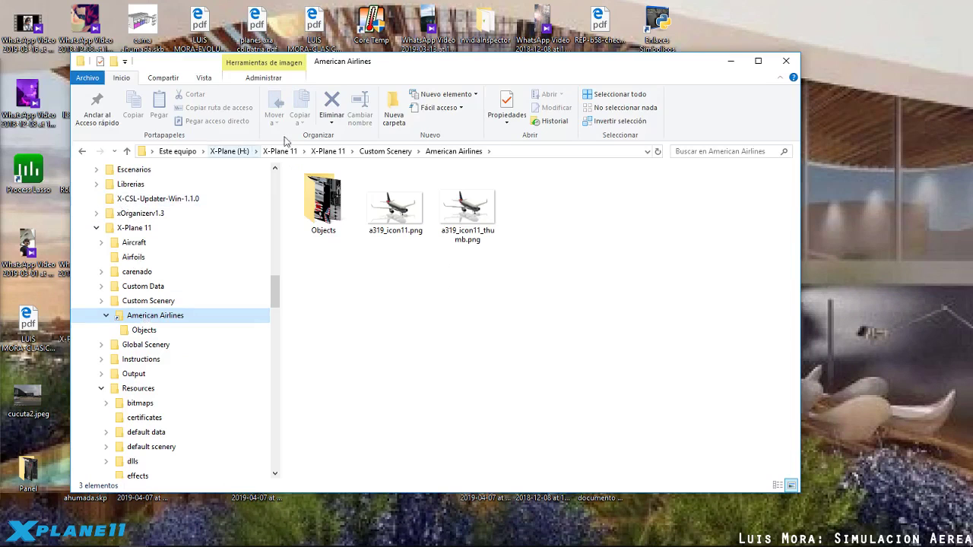
Delete the American Airlines link from X-Plane 11's Custom Scenery folder on drive H
left_click(134, 228)
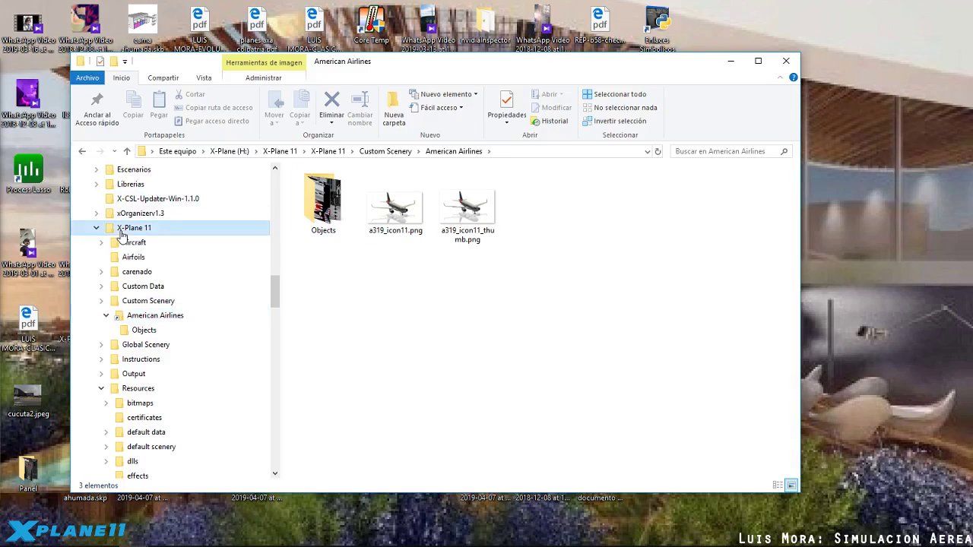
double_click(332, 238)
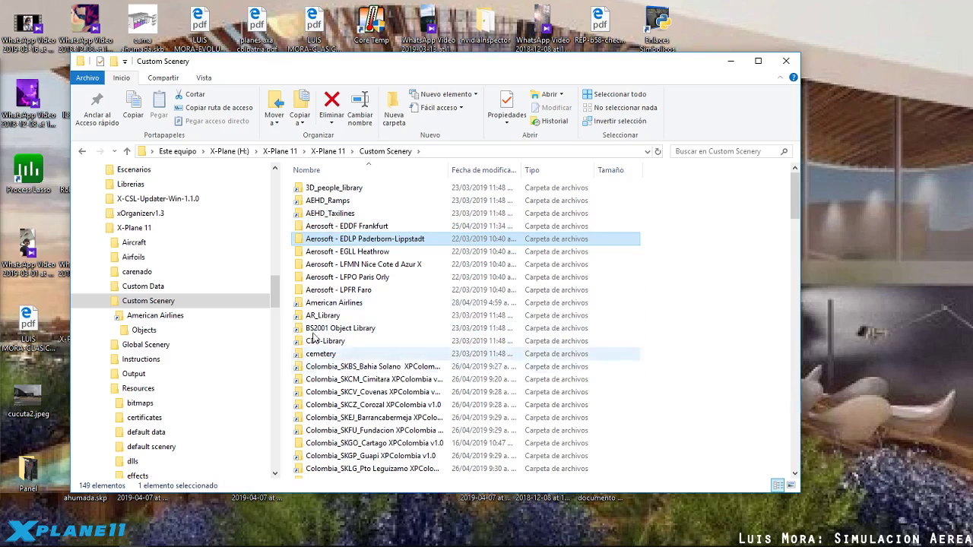
left_click(318, 304)
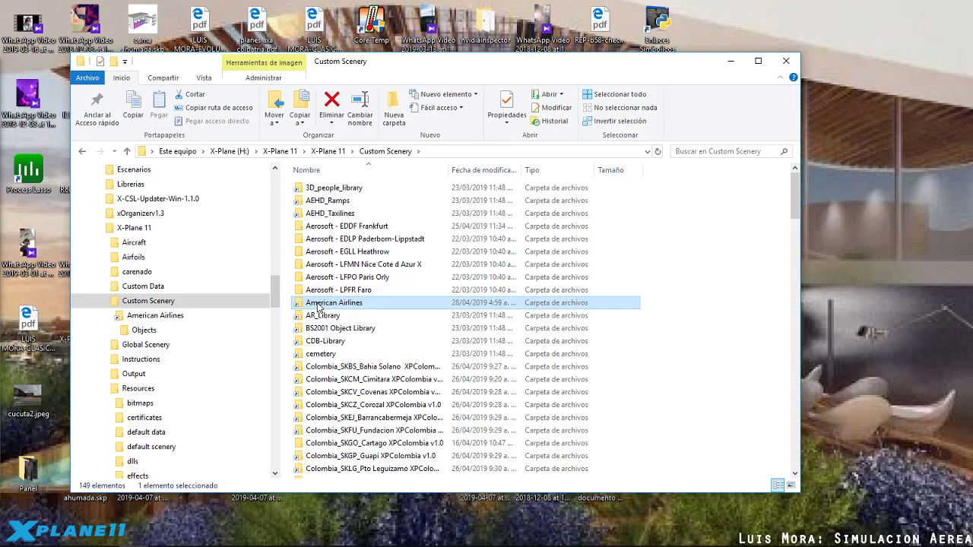
key("Delete")
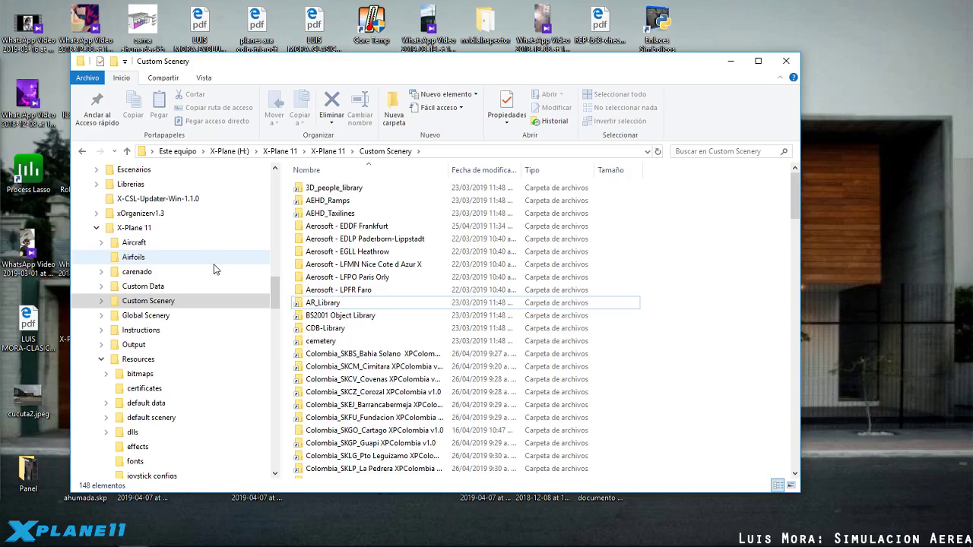
Examine the linked library and Colombia scenery folders in Custom Scenery one after another, from 3D_people_library to Colombia_SKLP_La Pedrera
left_click(331, 190)
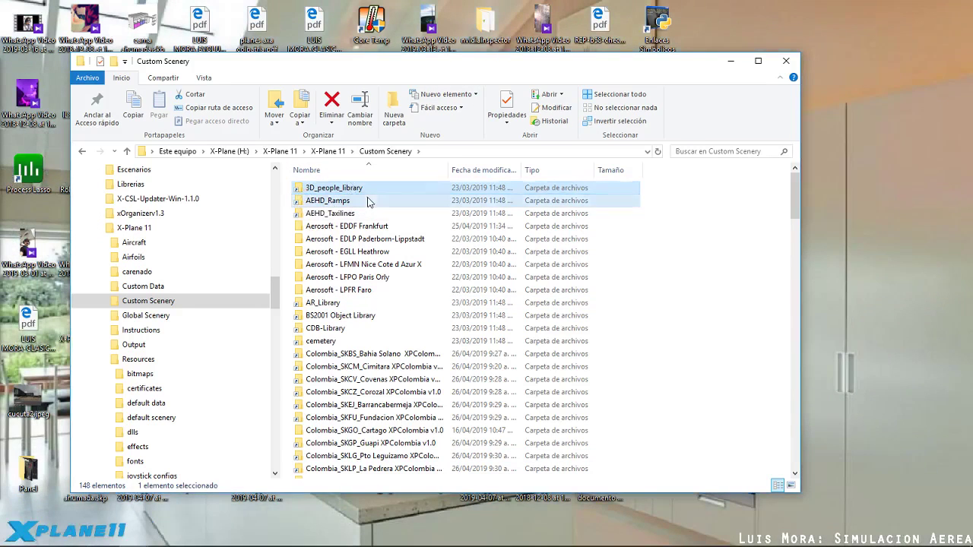
left_click(331, 203)
left_click(300, 189)
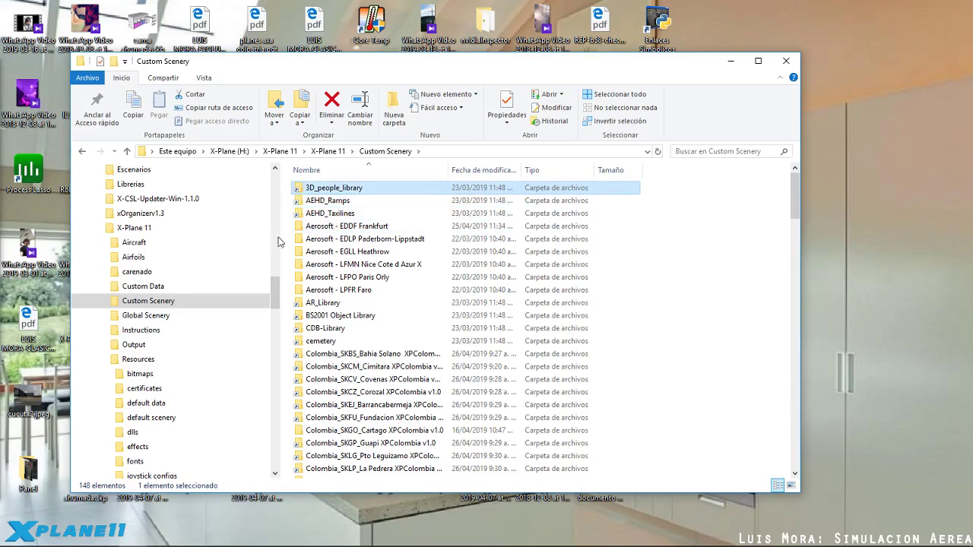
left_click(331, 201)
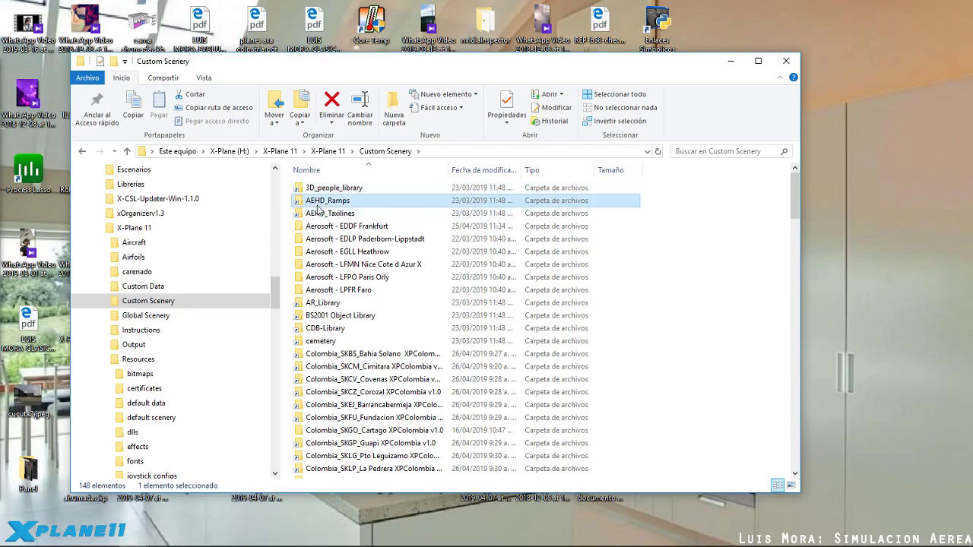
left_click(357, 214)
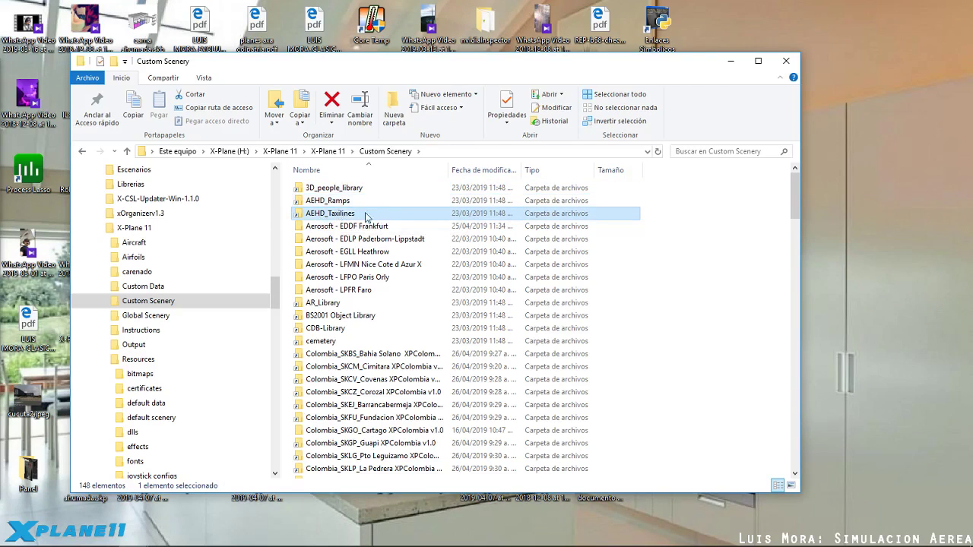
left_click(350, 315)
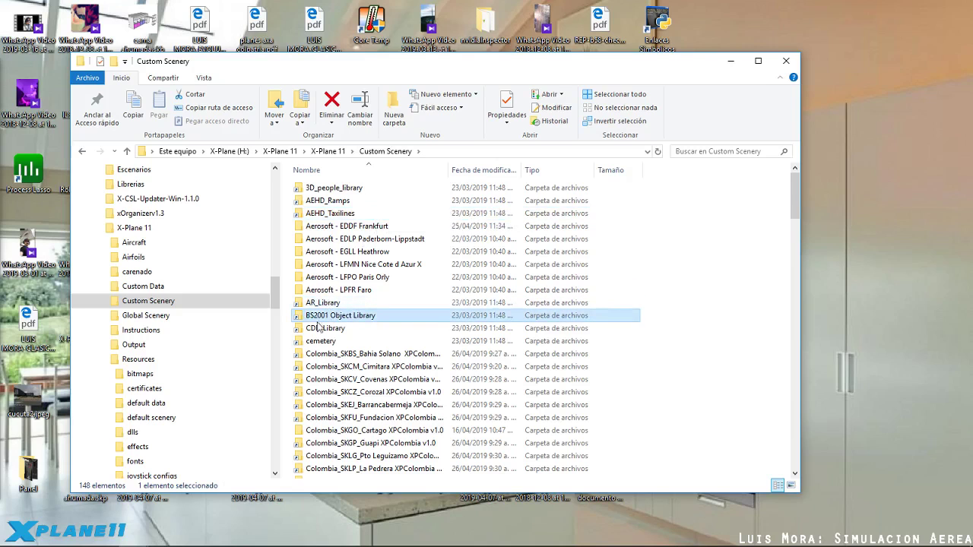
left_click(334, 354)
left_click(325, 368)
left_click(323, 393)
left_click(336, 380)
left_click(328, 392)
left_click(323, 405)
left_click(322, 418)
left_click(322, 431)
left_click(320, 456)
left_click(318, 468)
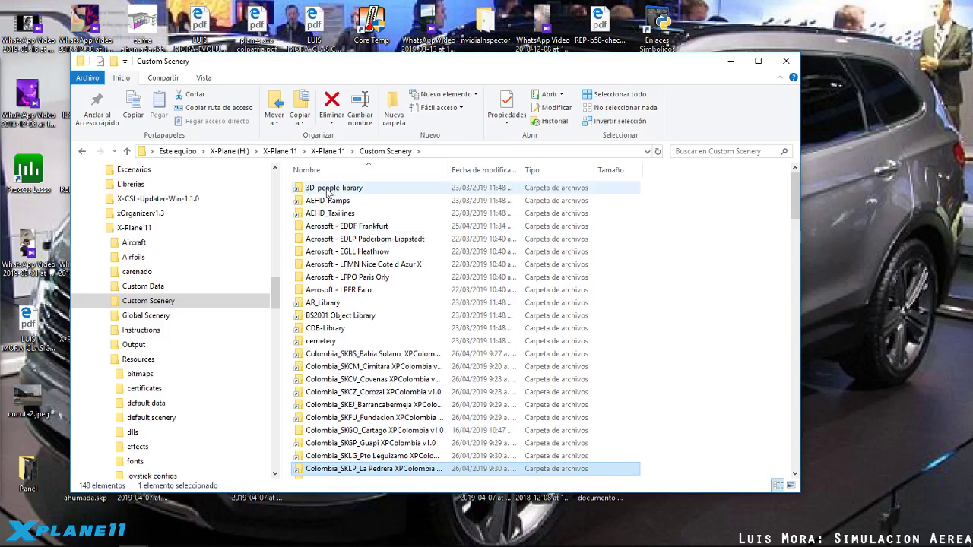
Open the Librerias folder on drive H and look through the original library folders stored there
scroll(133, 268, "up", 5)
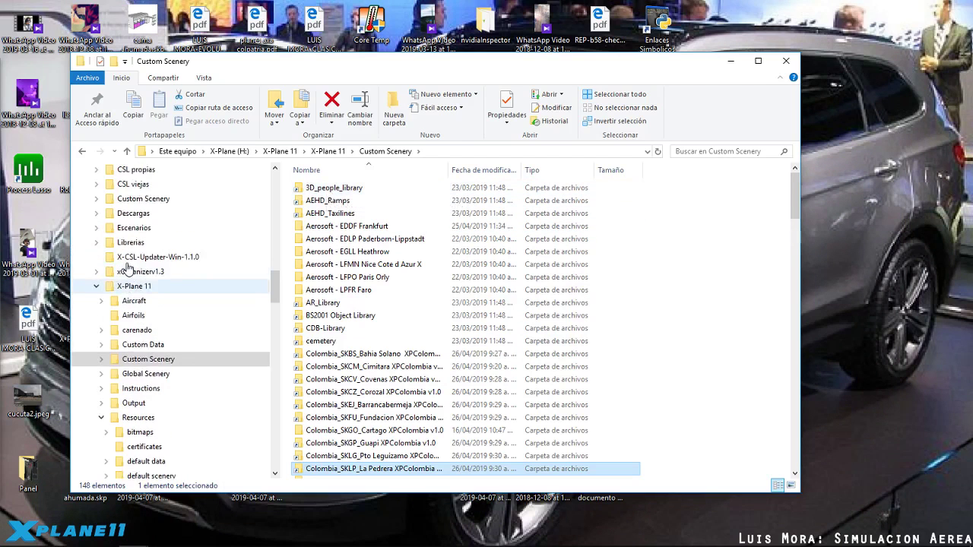
scroll(147, 212, "down", 1)
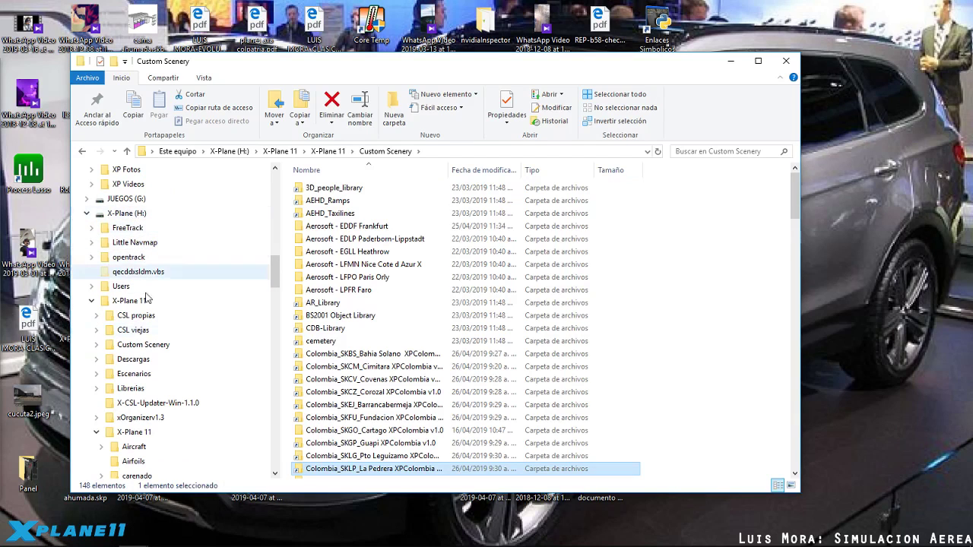
left_click(129, 389)
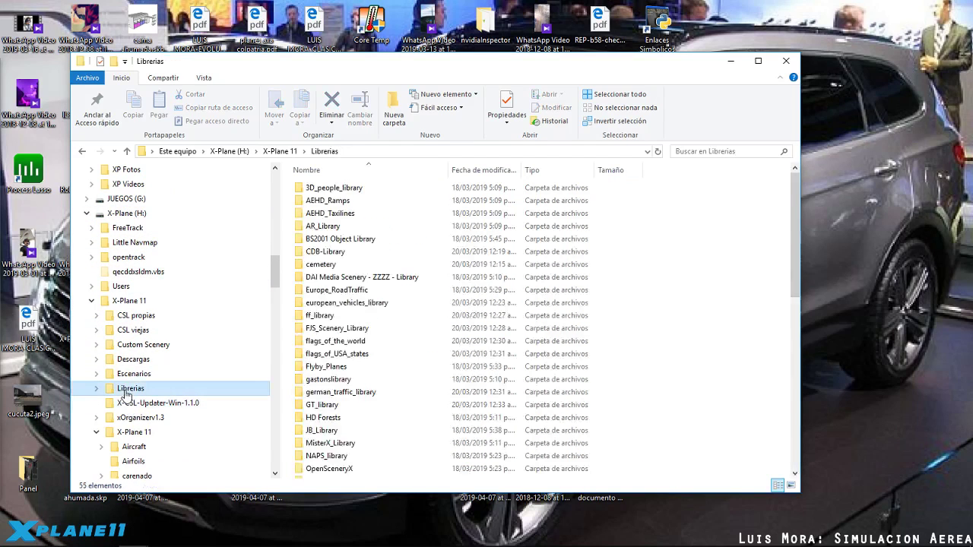
left_click_drag(795, 194, 794, 216)
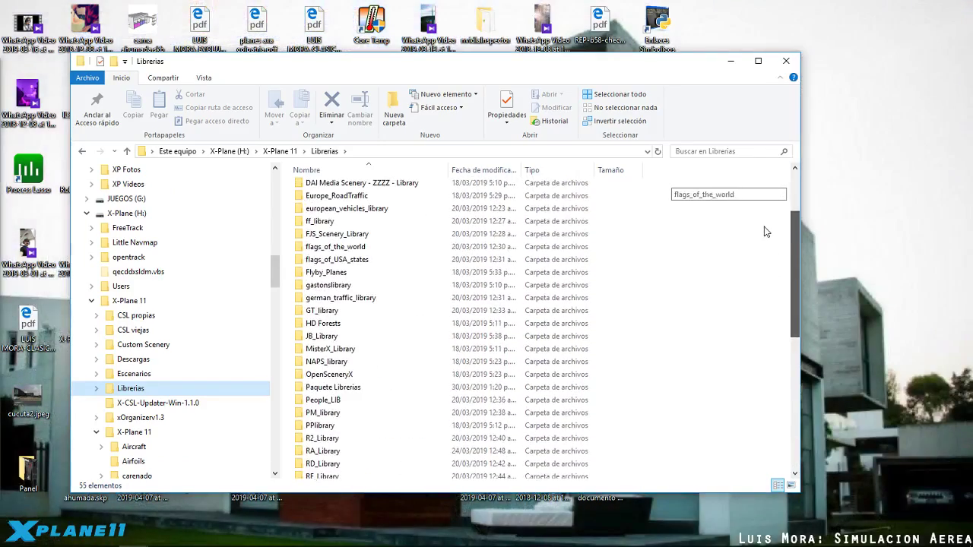
scroll(347, 198, "up", 2)
scroll(304, 220, "up", 1)
Return to X-Plane 11's Custom Scenery on drive H and compare the linked library folders such as AEHD_Ramps and BS2001 Object Library
scroll(182, 332, "down", 3)
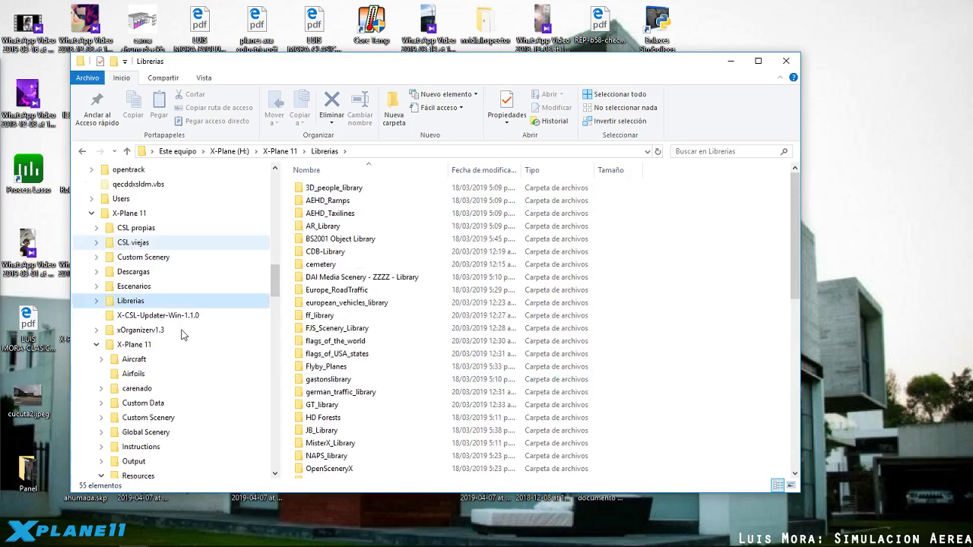
left_click(155, 390)
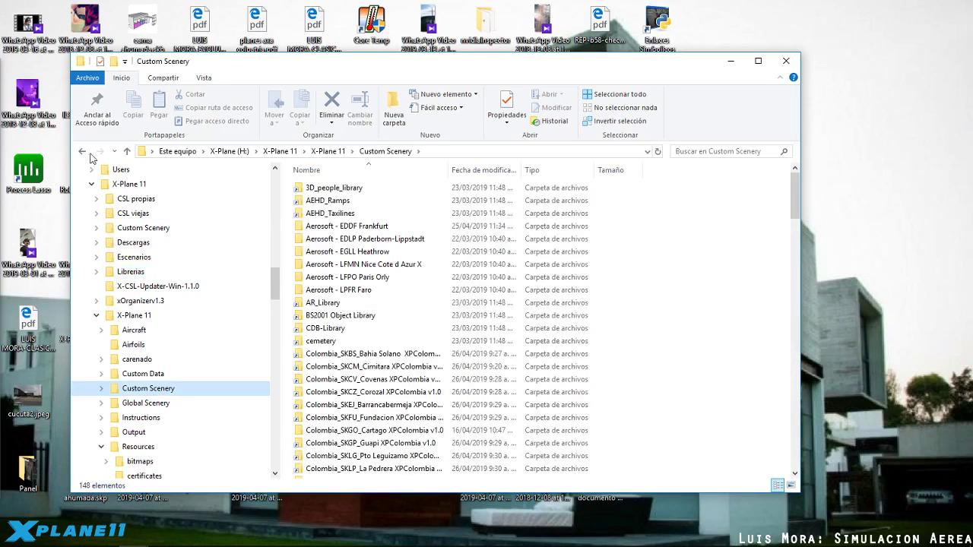
left_click(318, 190)
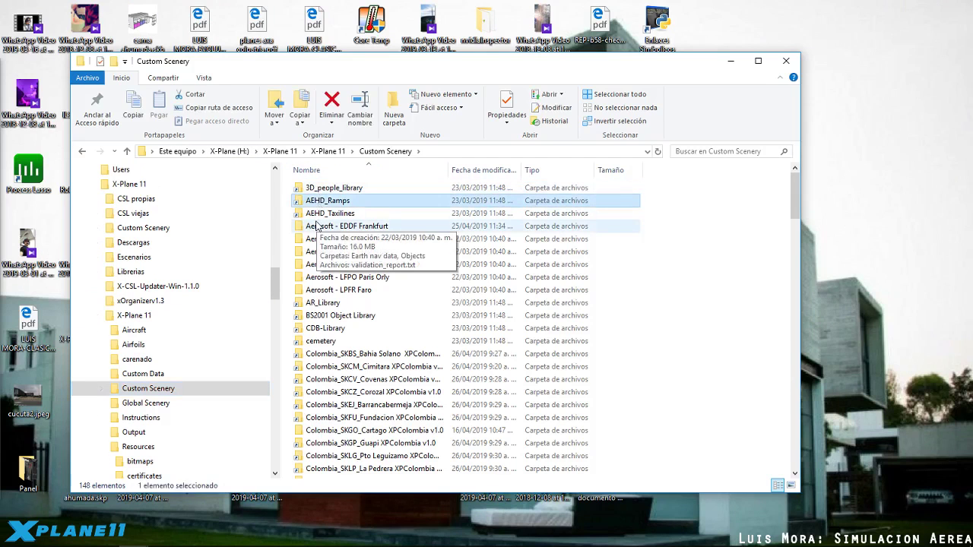
left_click(302, 306)
left_click(301, 318)
left_click(301, 331)
left_click(301, 343)
left_click(301, 381)
left_click(311, 342)
left_click(312, 329)
left_click(314, 316)
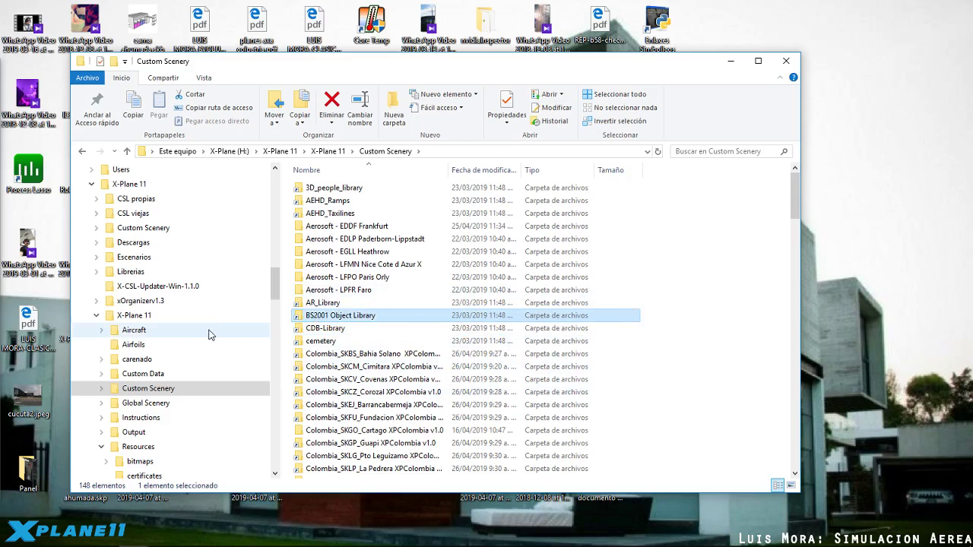
Open the Custom Scenery folder of the X-Plane 11 installation inside the X-plane folder on drive C
scroll(163, 283, "up", 5)
scroll(160, 285, "up", 3)
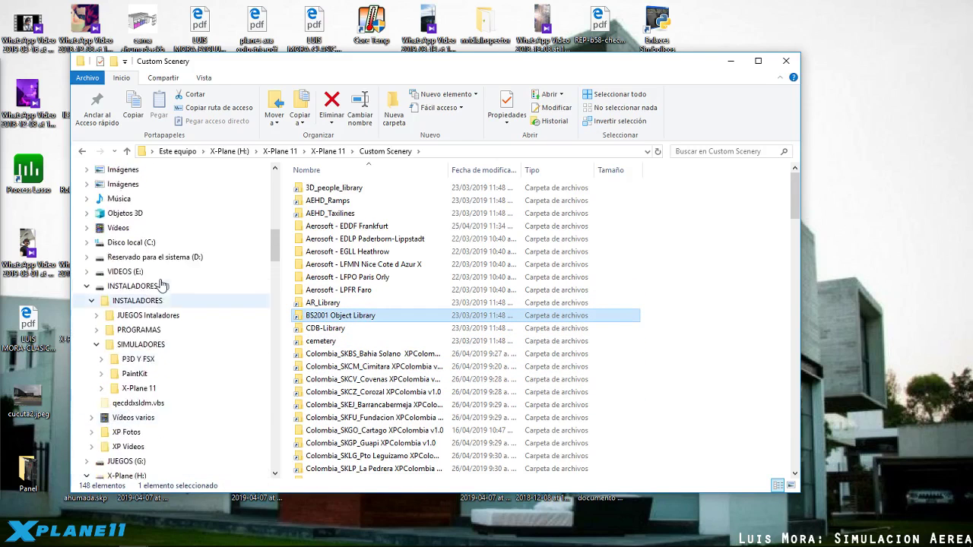
left_click(87, 214)
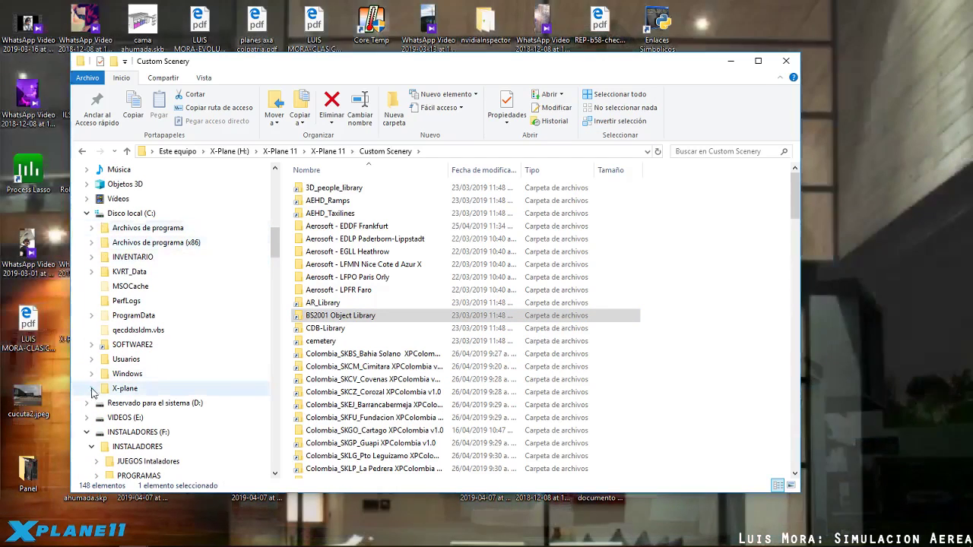
left_click(91, 388)
scroll(116, 249, "down", 3)
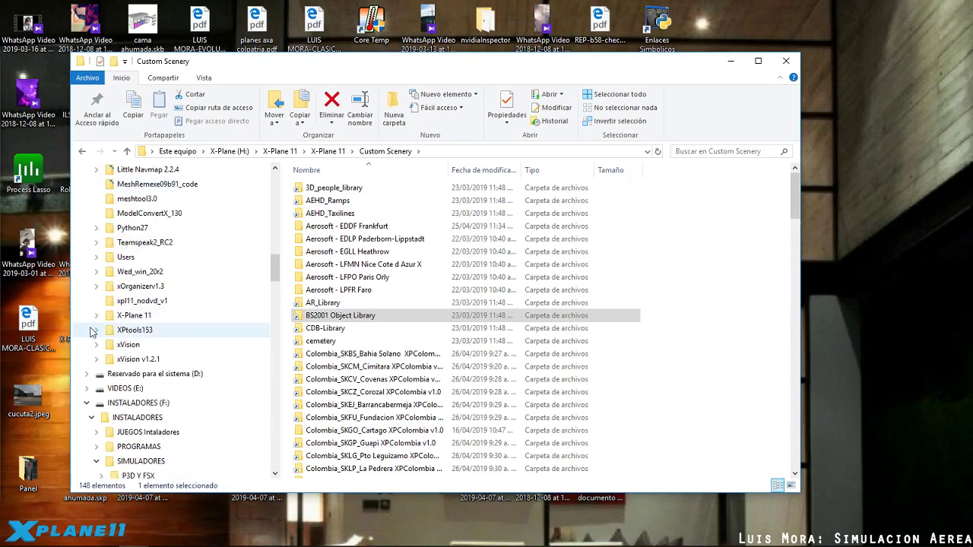
left_click(96, 315)
scroll(112, 335, "down", 1)
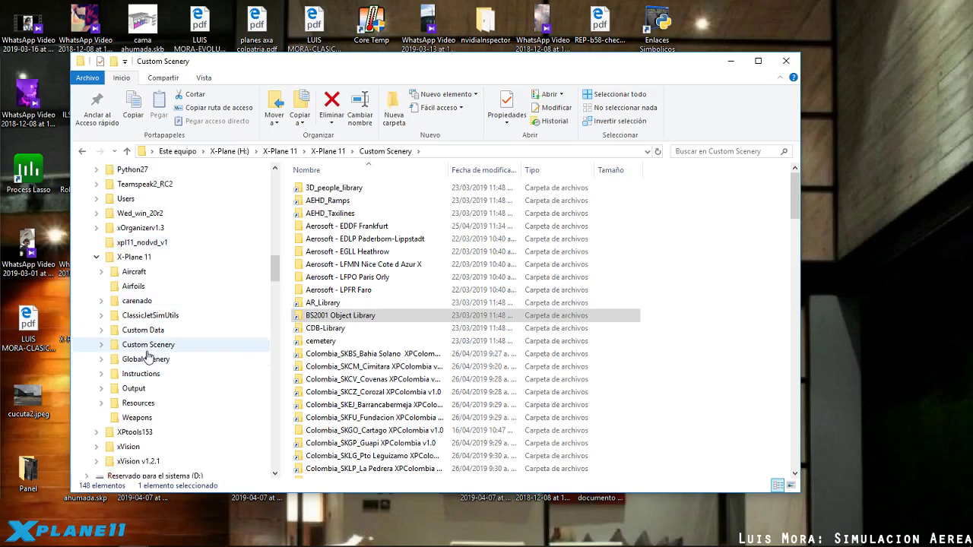
left_click(182, 345)
Examine the linked library, Aerosoft and AFRICA scenery folders in drive C's Custom Scenery one after another
left_click(327, 188)
left_click(323, 201)
left_click(325, 214)
left_click(326, 227)
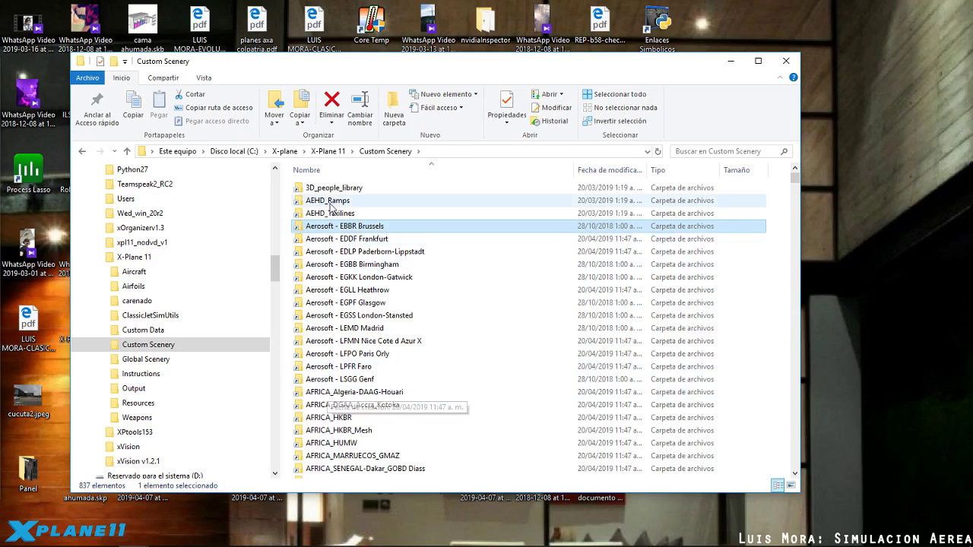
left_click(326, 393)
left_click(316, 405)
left_click(314, 417)
left_click(313, 430)
left_click(312, 443)
left_click(315, 430)
left_click(321, 417)
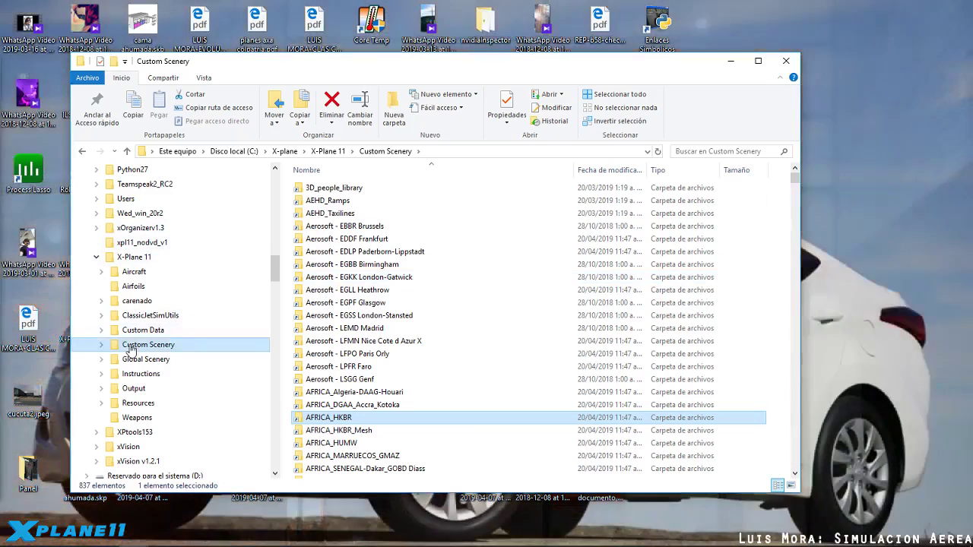
left_click(131, 348)
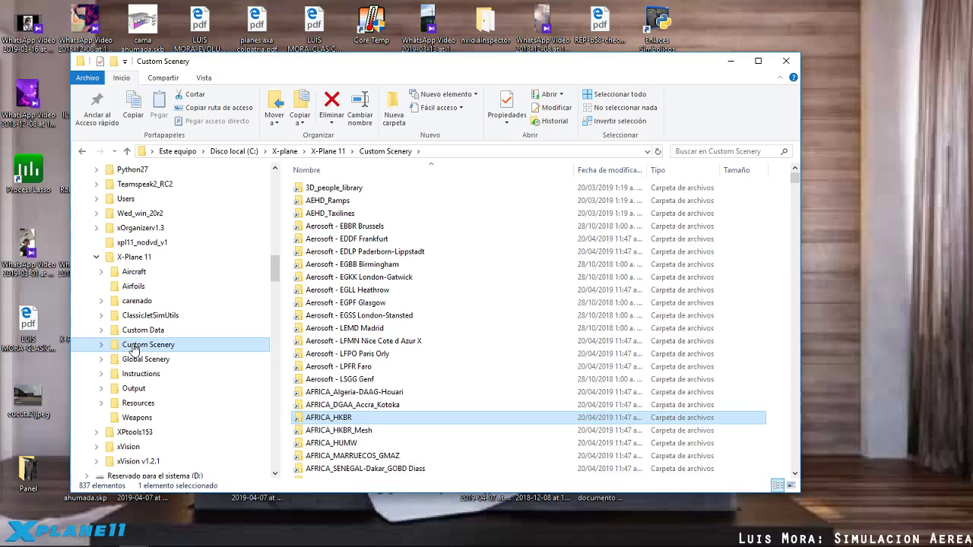
Look through the linked scenery folders in drive C's Custom Scenery, from the AHS group to the EUROPA group and back to the start
scroll(408, 382, "down", 15)
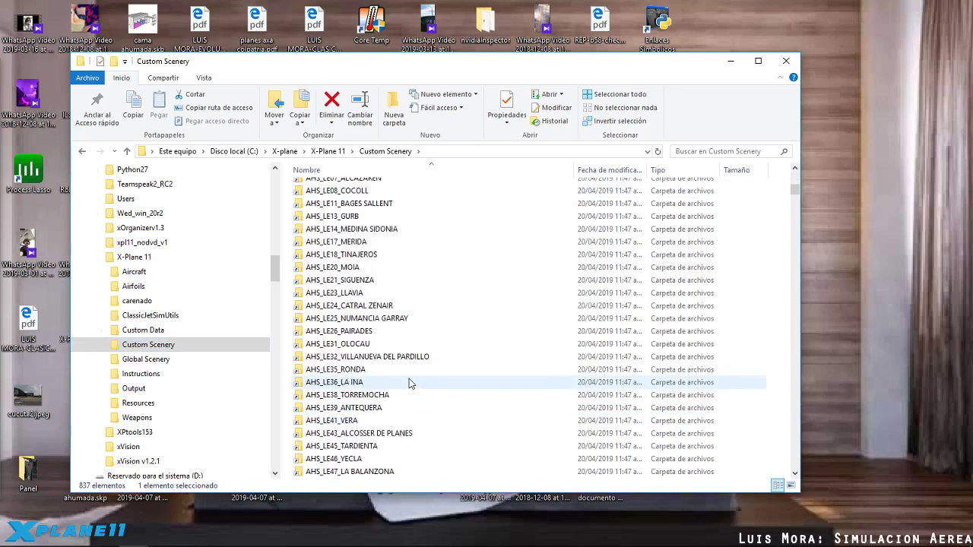
scroll(410, 382, "down", 20)
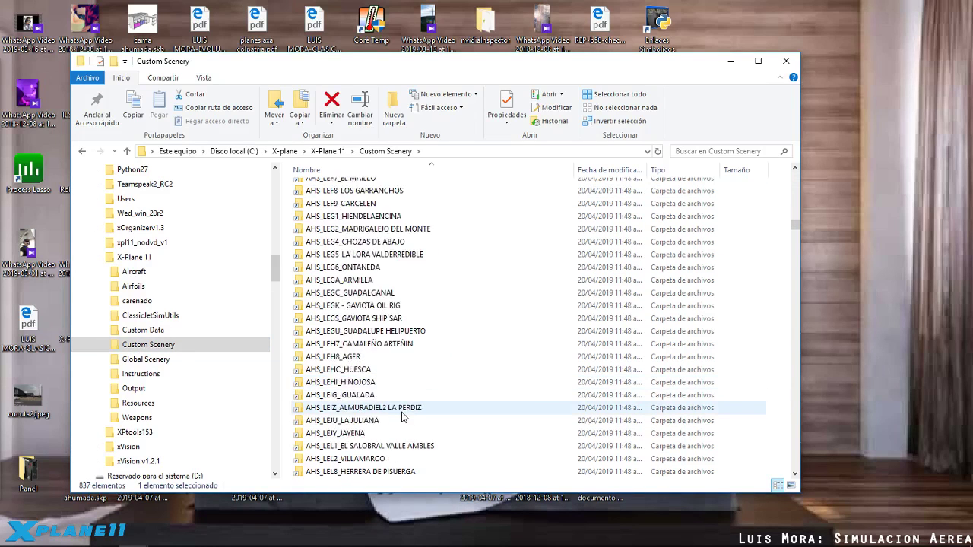
scroll(380, 306, "down", 20)
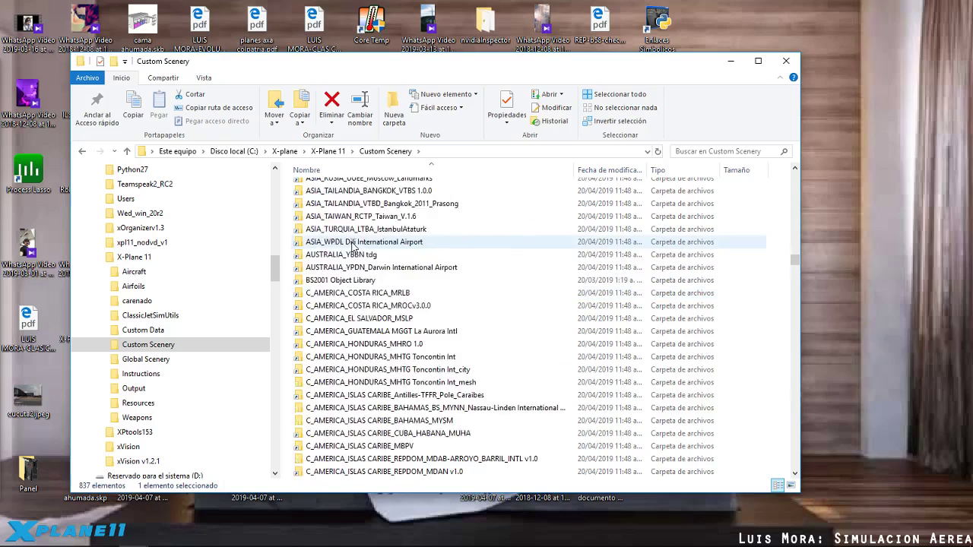
scroll(352, 247, "down", 20)
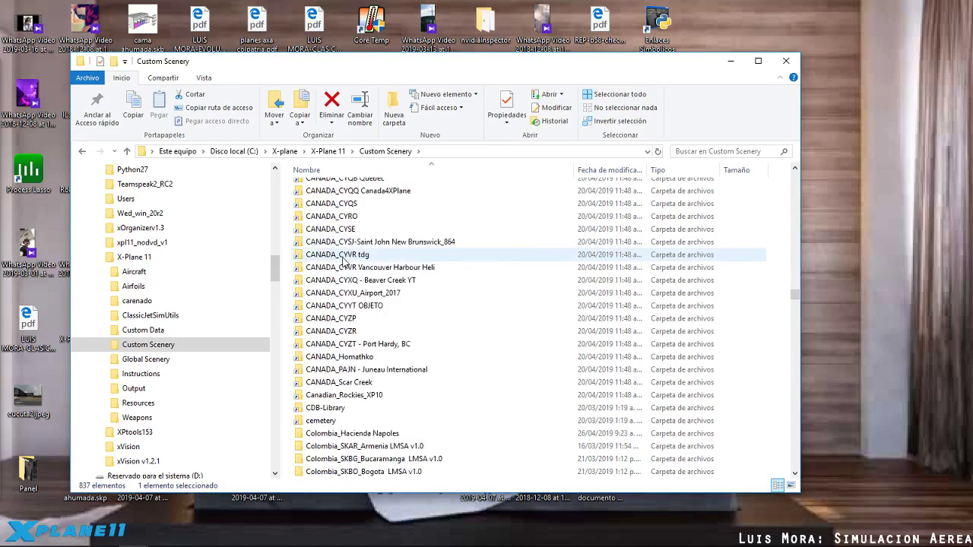
scroll(344, 262, "down", 20)
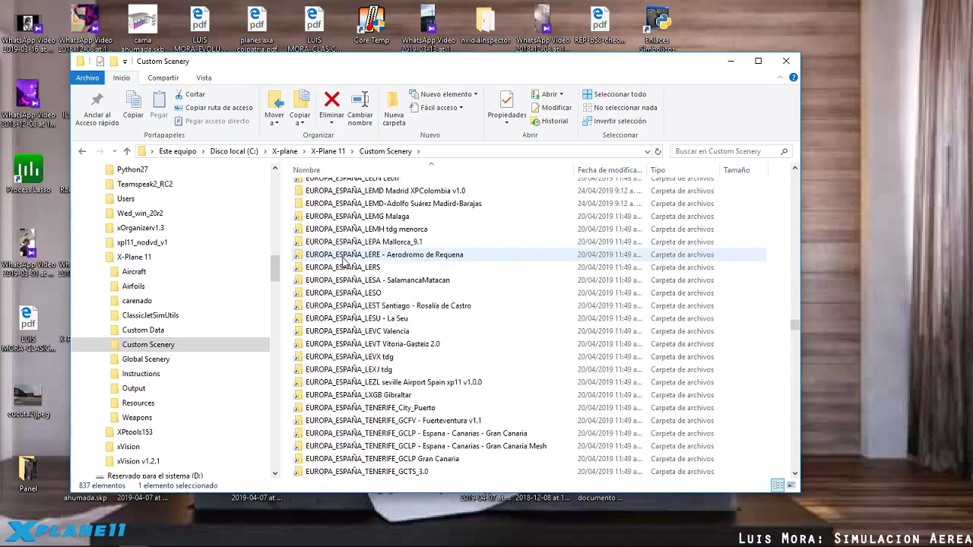
scroll(343, 261, "down", 15)
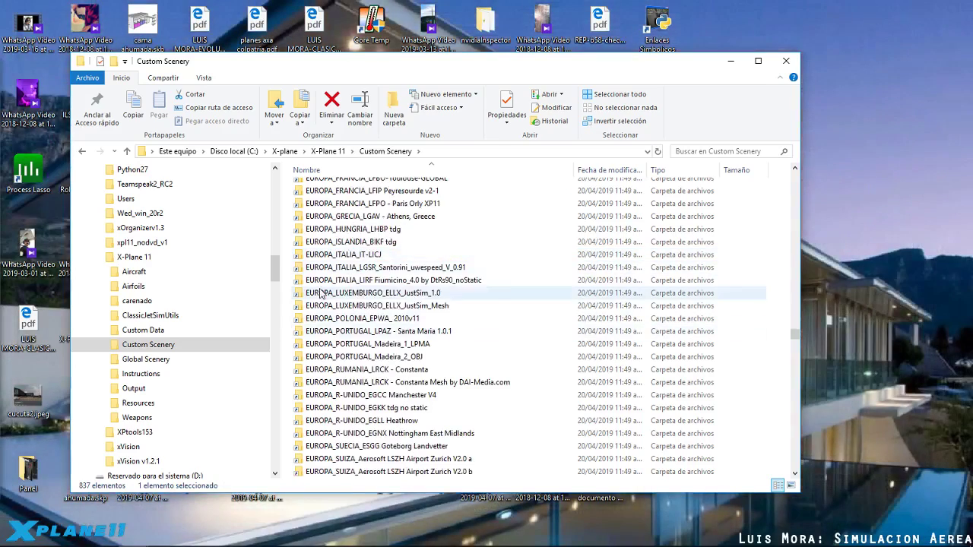
scroll(321, 294, "down", 3)
scroll(327, 288, "up", 20)
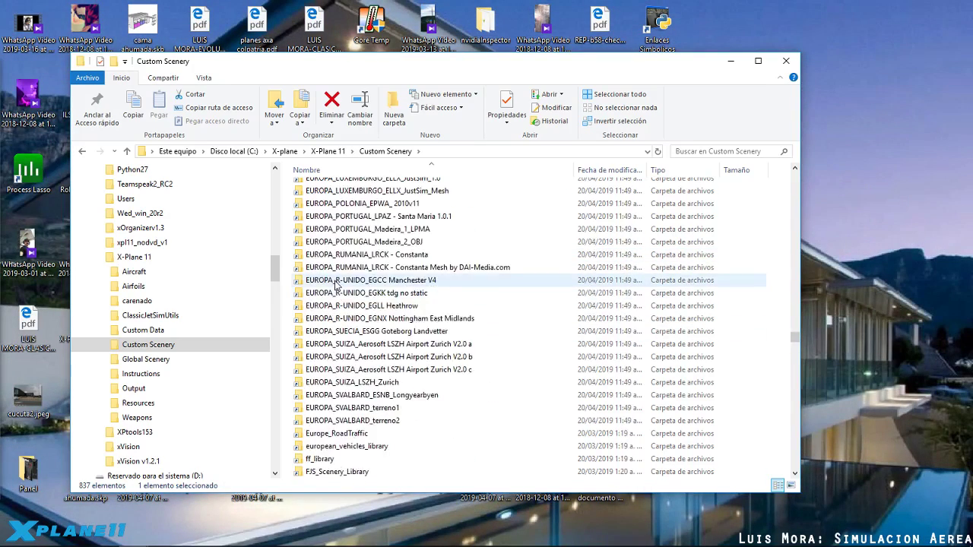
scroll(335, 285, "up", 20)
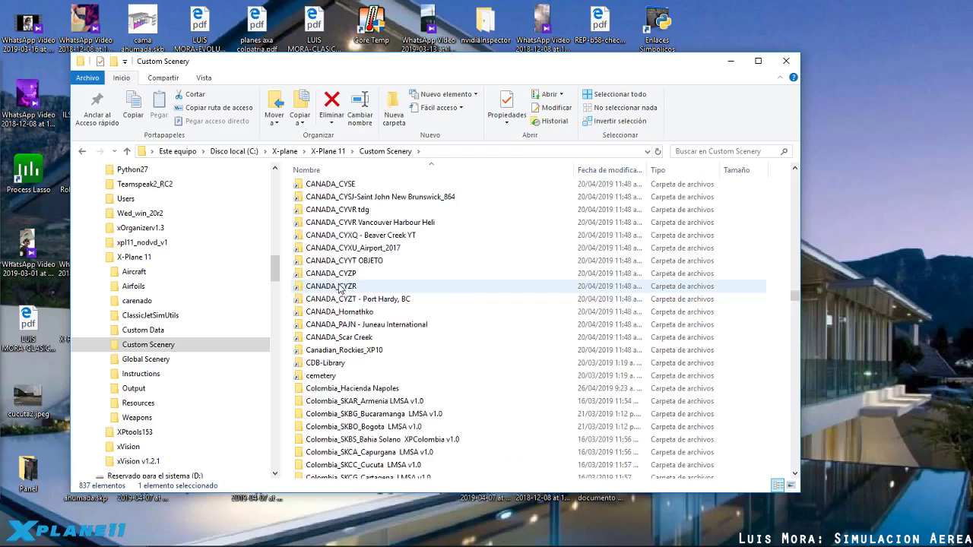
scroll(334, 282, "up", 12)
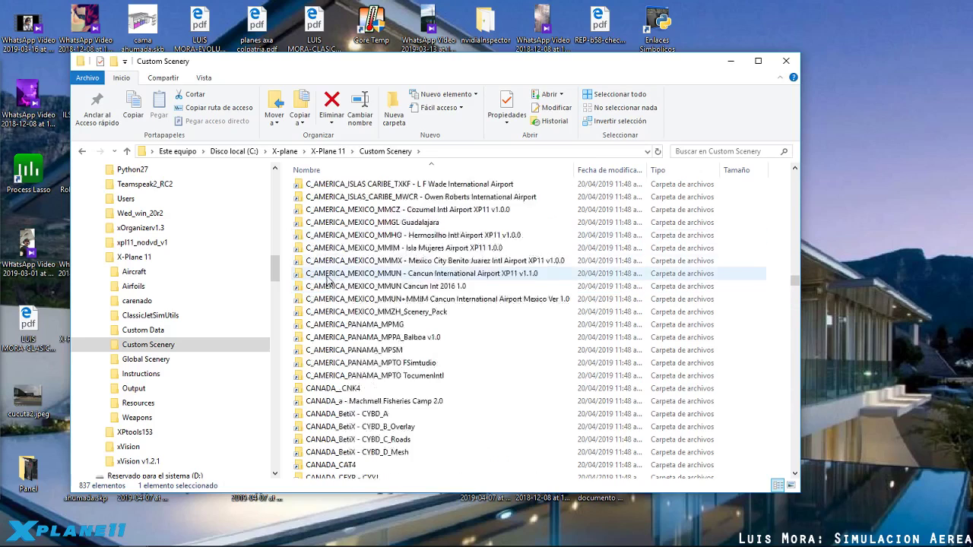
scroll(334, 266, "up", 20)
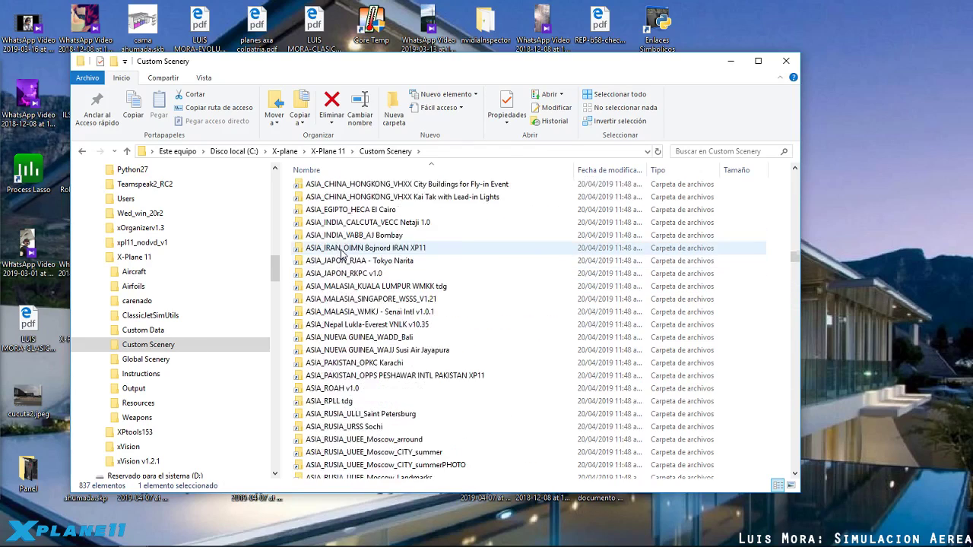
scroll(342, 253, "up", 20)
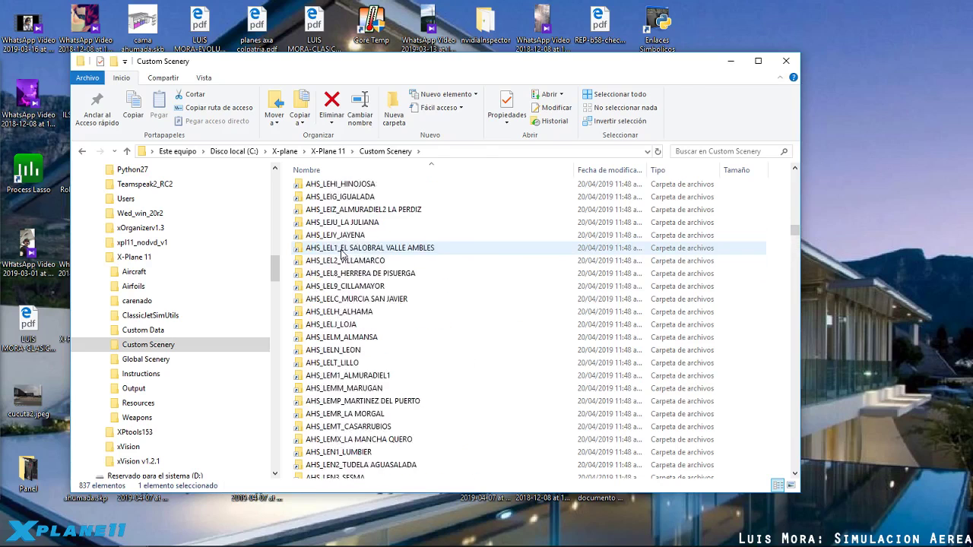
scroll(341, 253, "up", 20)
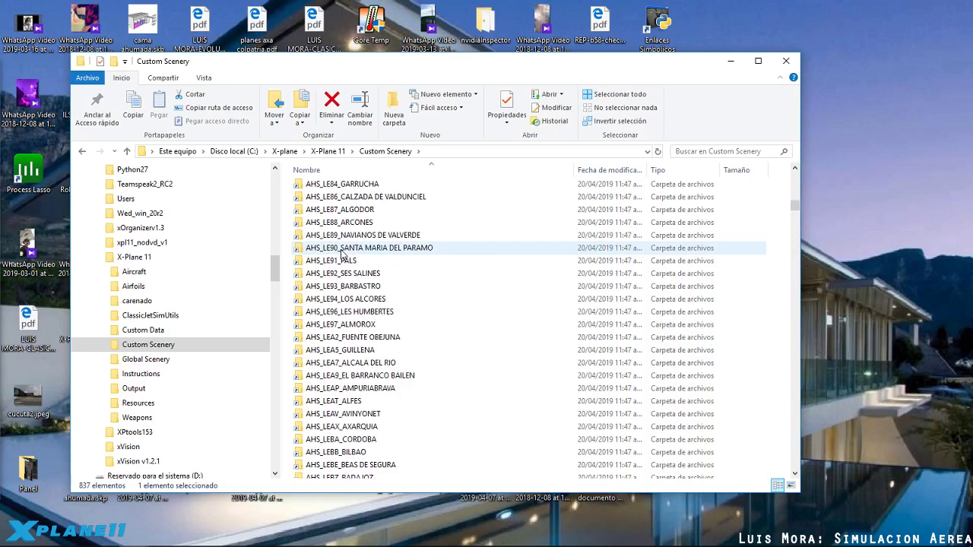
scroll(342, 253, "up", 20)
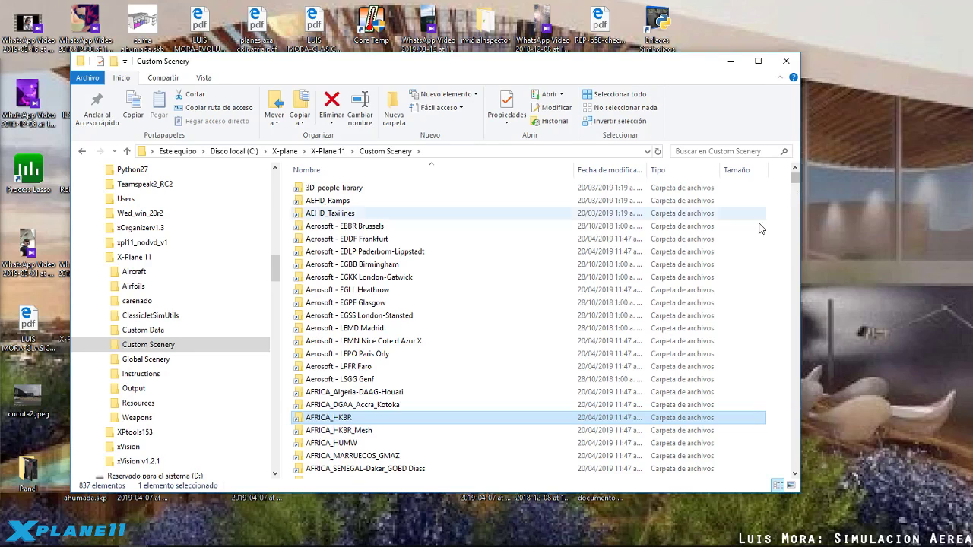
Examine the AHS, ALASKA and ASIA scenery links in drive C's Custom Scenery, continuing down to the zOrtho4XP tiles
scroll(341, 248, "down", 4)
scroll(343, 251, "up", 3)
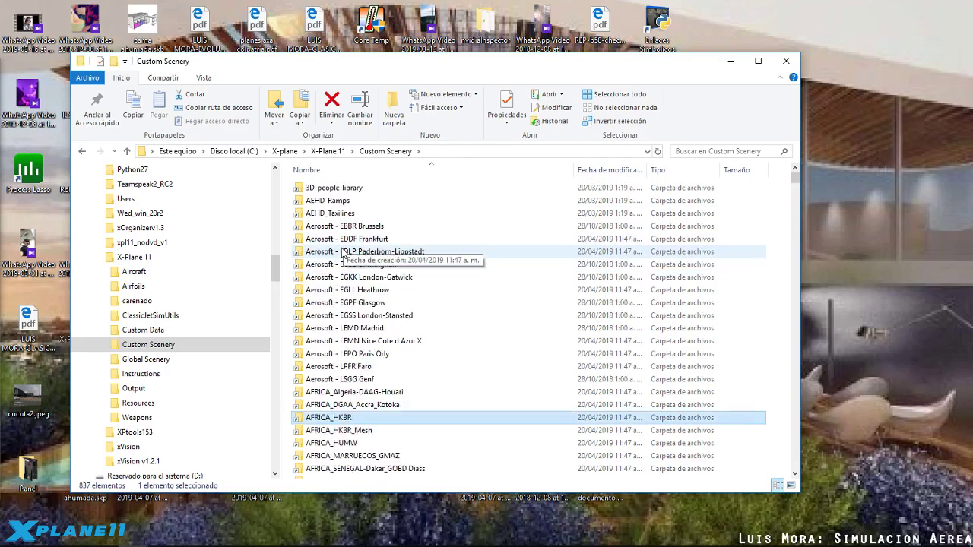
scroll(334, 239, "down", 9)
scroll(331, 231, "down", 15)
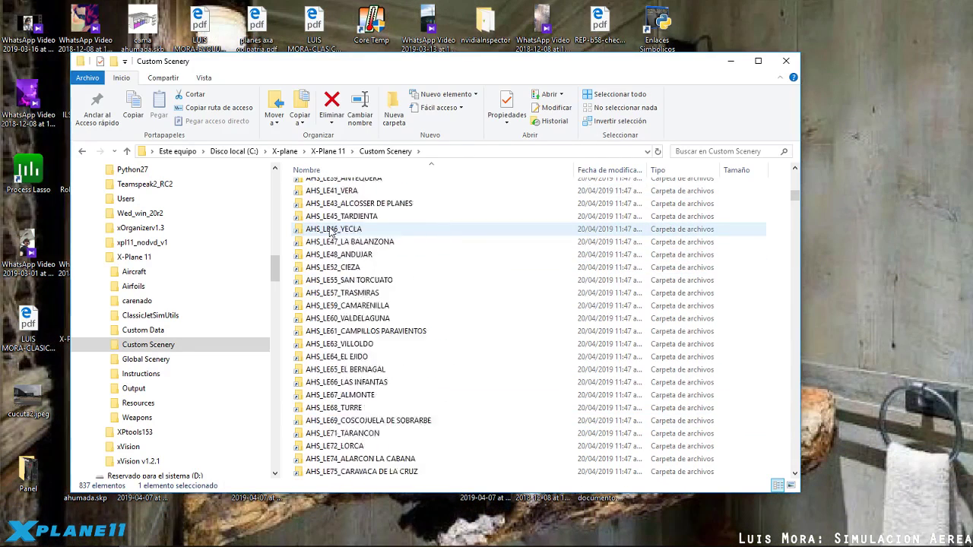
scroll(330, 232, "down", 10)
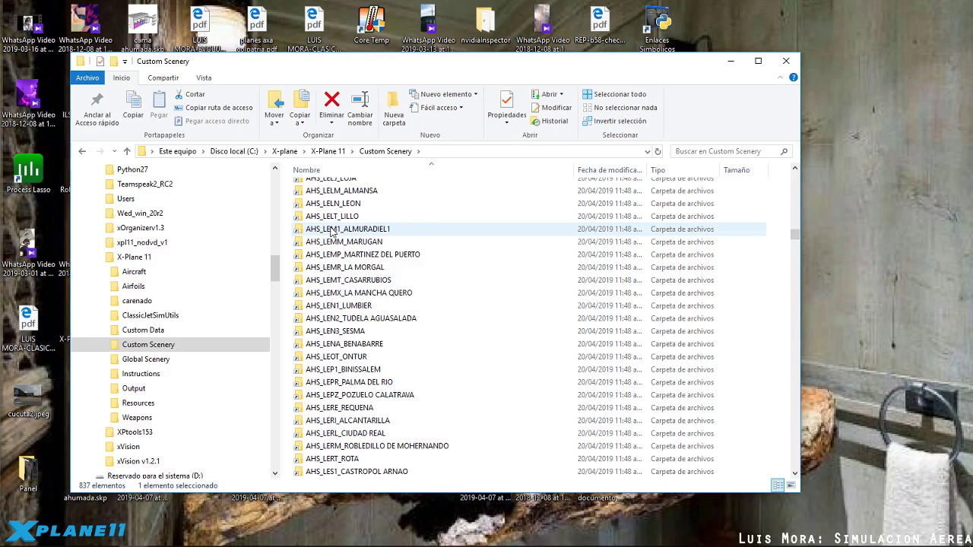
scroll(331, 231, "down", 10)
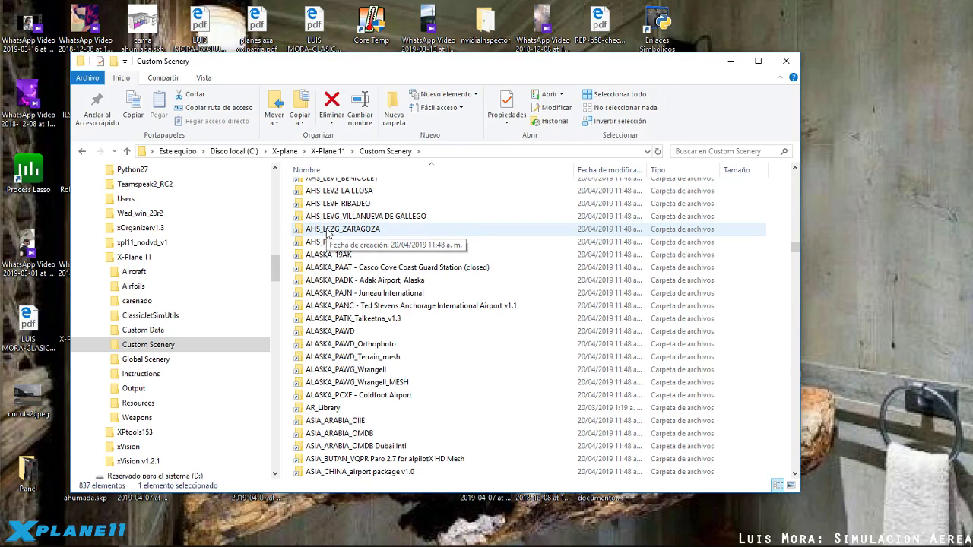
scroll(327, 233, "down", 10)
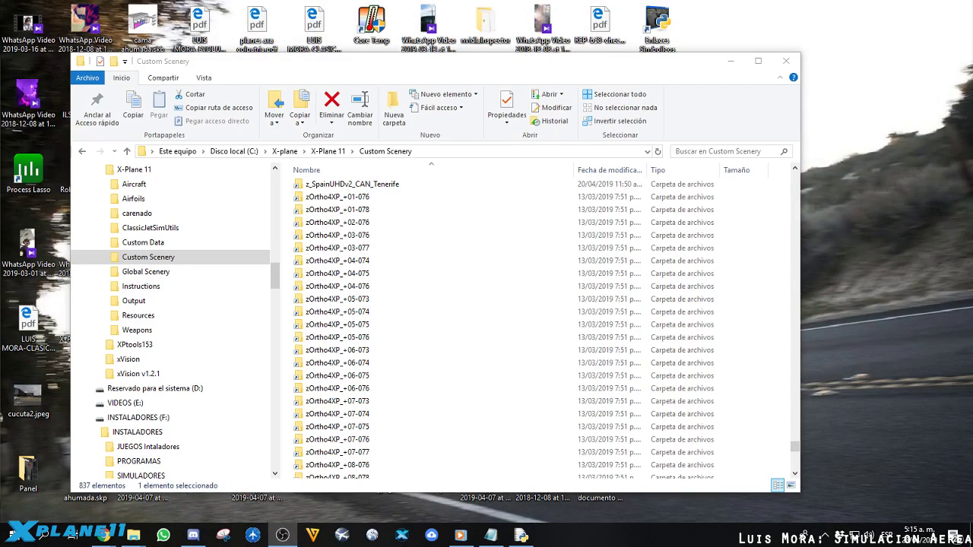
Switch to the Enlaces Simbolicos X-Plane tool and place its window clear of the zOrtho4XP folder names in Custom Scenery
left_click(523, 537)
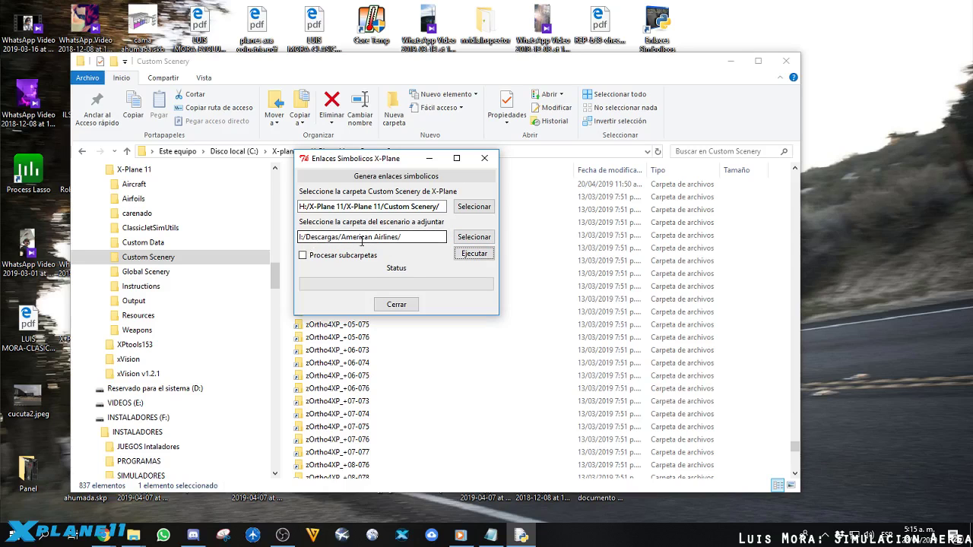
left_click_drag(388, 160, 778, 111)
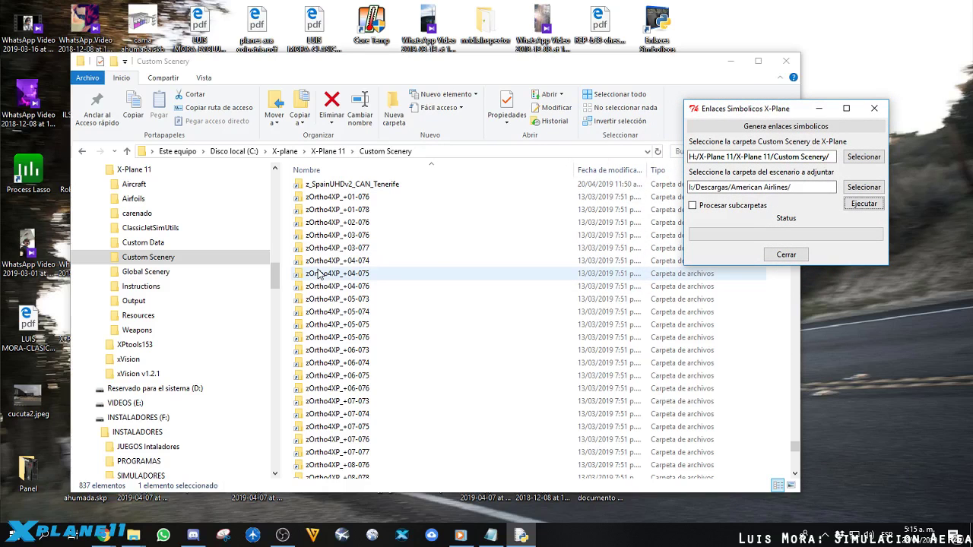
scroll(320, 274, "down", 10)
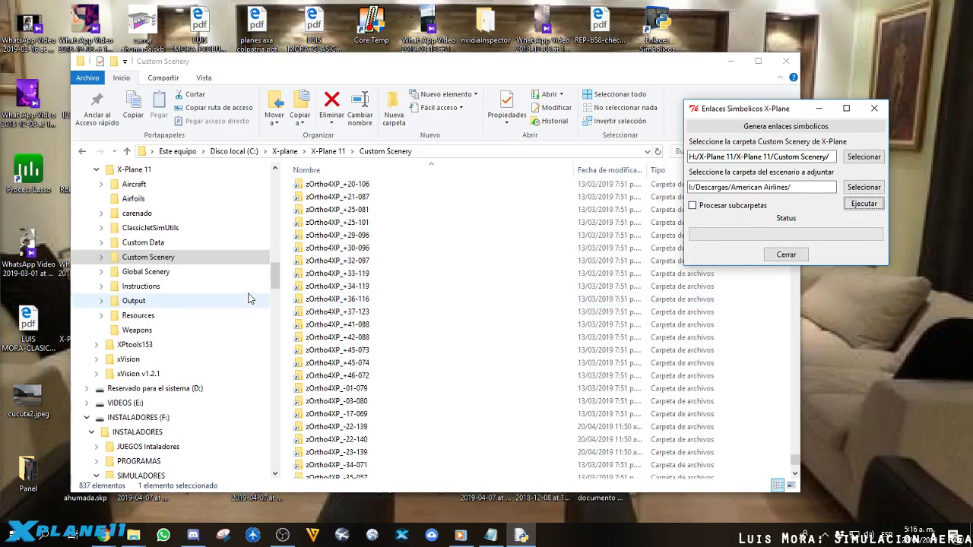
Look through drive C's folder tree, from its top-level folders down to the subfolders of X-plane and X-Plane 11
left_click(190, 257)
scroll(143, 263, "up", 2)
scroll(142, 262, "up", 9)
scroll(142, 262, "up", 3)
scroll(143, 262, "down", 7)
scroll(142, 262, "down", 7)
scroll(142, 262, "up", 3)
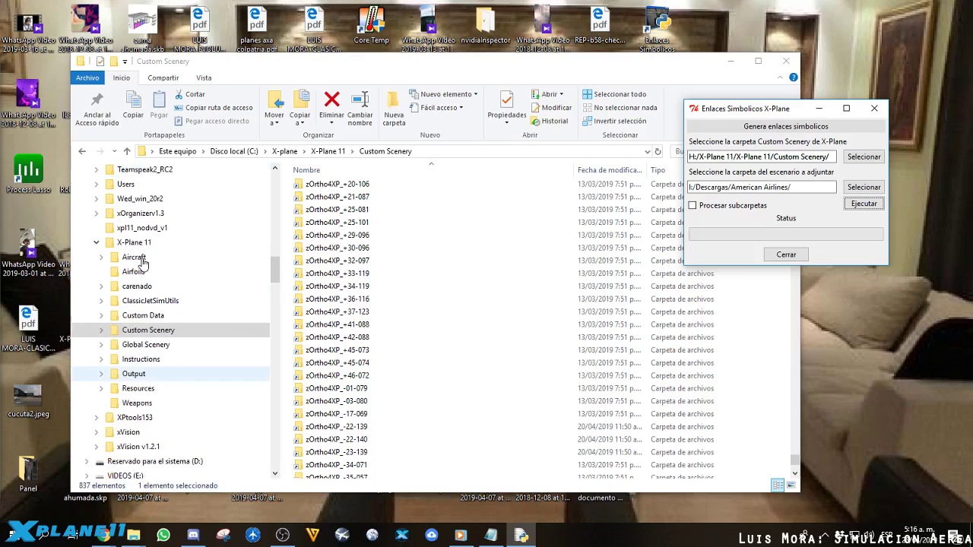
scroll(142, 262, "up", 5)
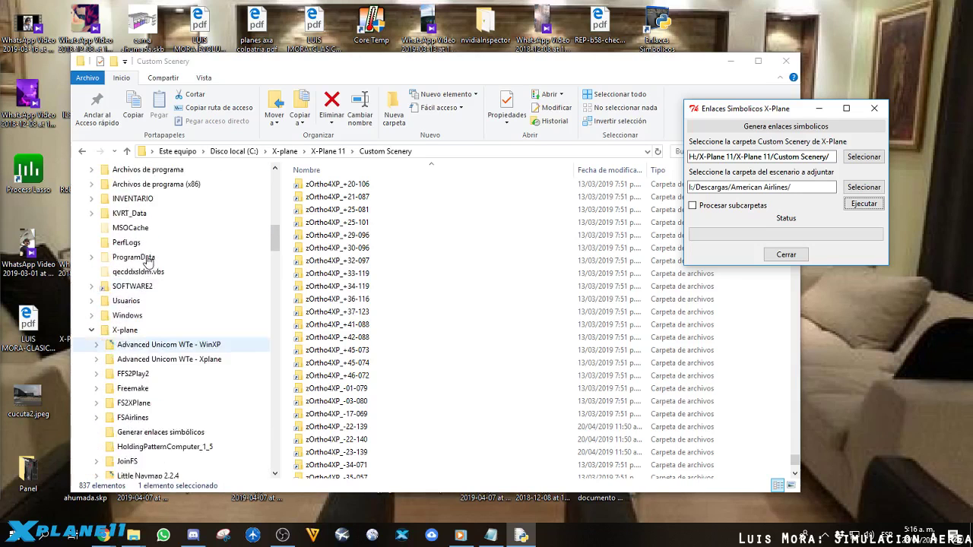
scroll(149, 261, "up", 2)
scroll(149, 261, "down", 8)
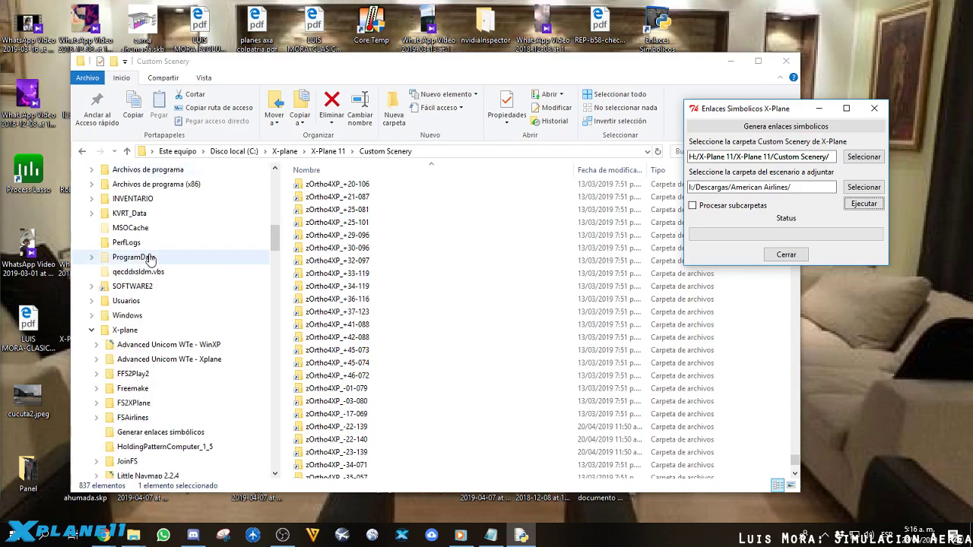
scroll(151, 261, "down", 3)
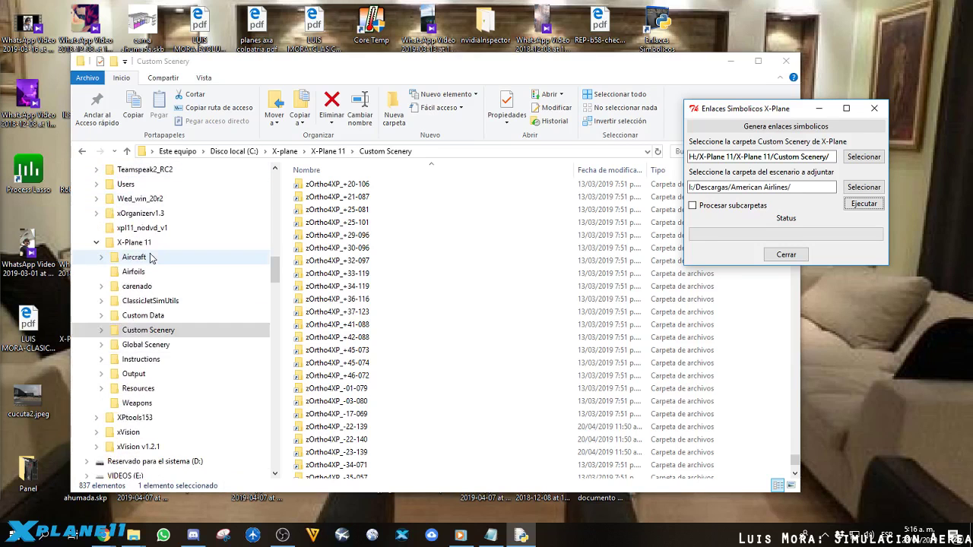
scroll(144, 334, "up", 10)
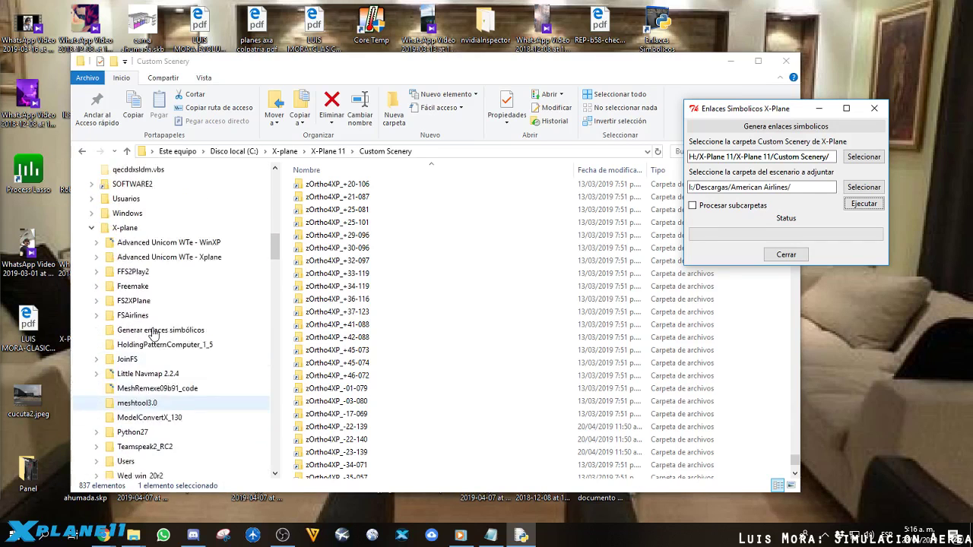
scroll(142, 305, "up", 3)
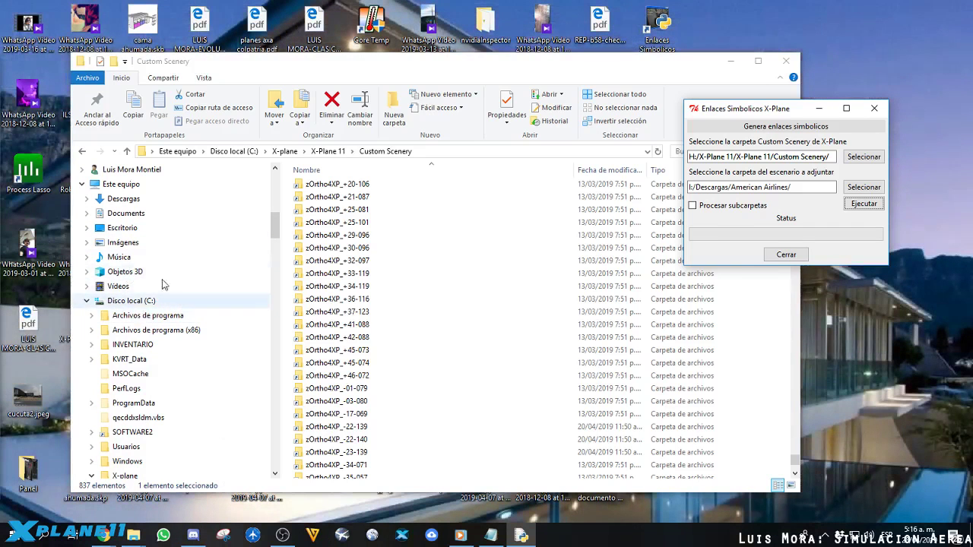
scroll(165, 307, "down", 3)
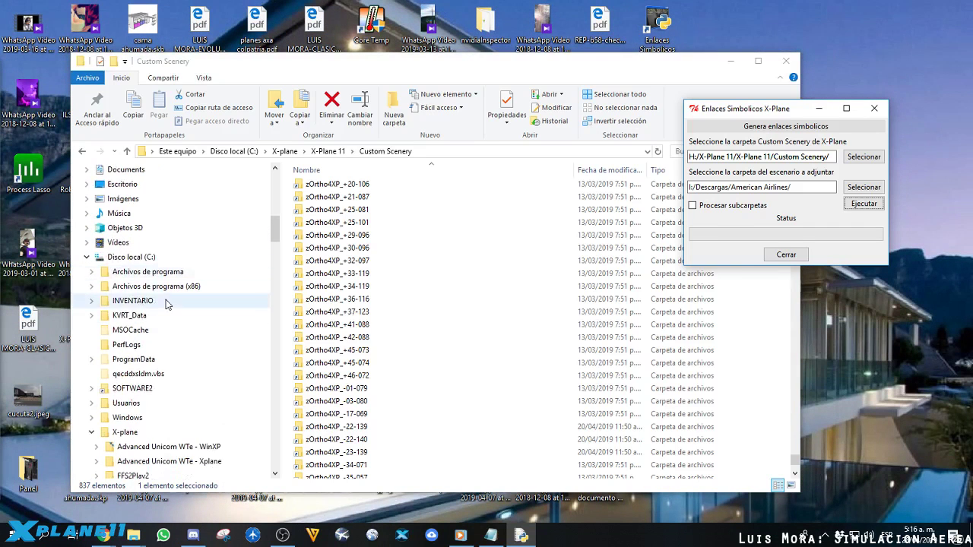
scroll(167, 304, "down", 10)
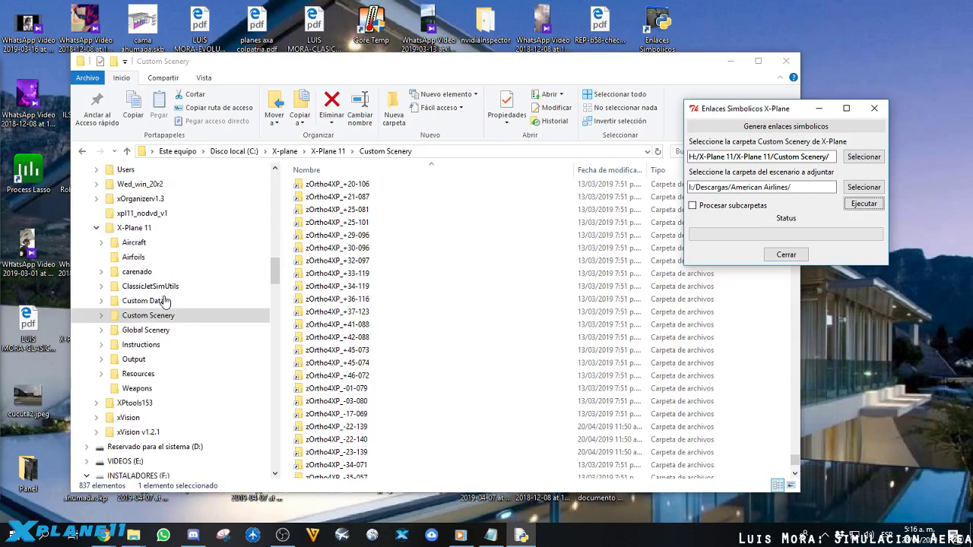
Open the plugins folder inside Resources of drive C's X-Plane 11 installation and look through its plugin folders
left_click(102, 374)
scroll(99, 381, "down", 1)
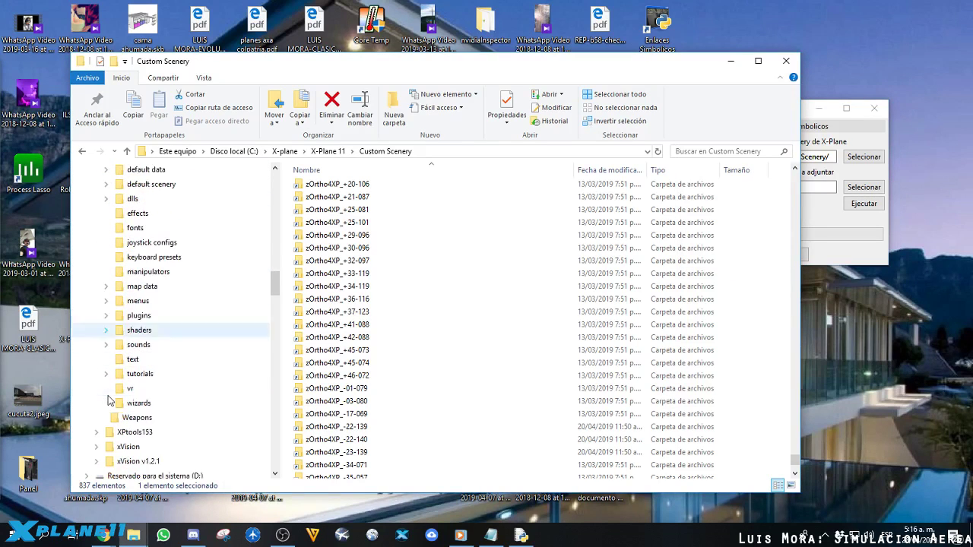
left_click(106, 317)
scroll(113, 396, "down", 8)
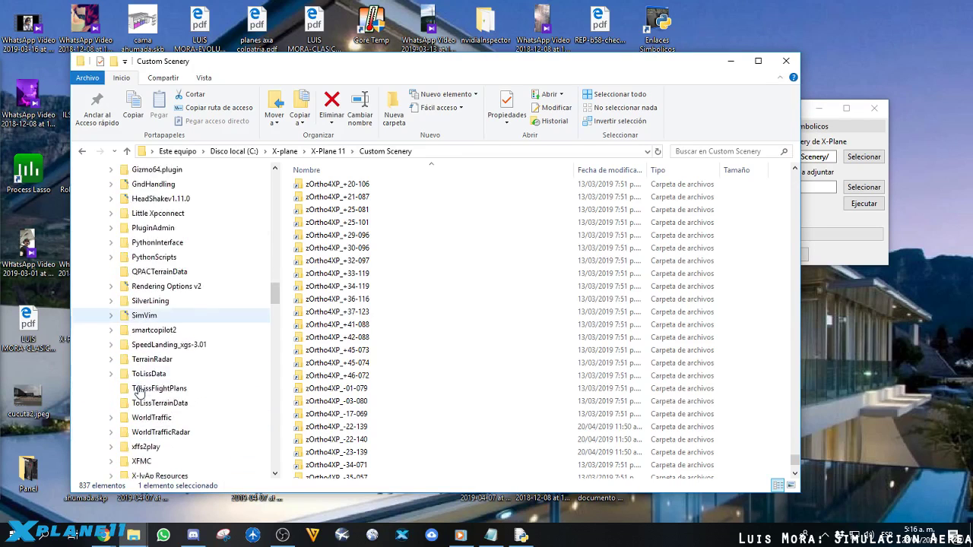
scroll(171, 304, "up", 3)
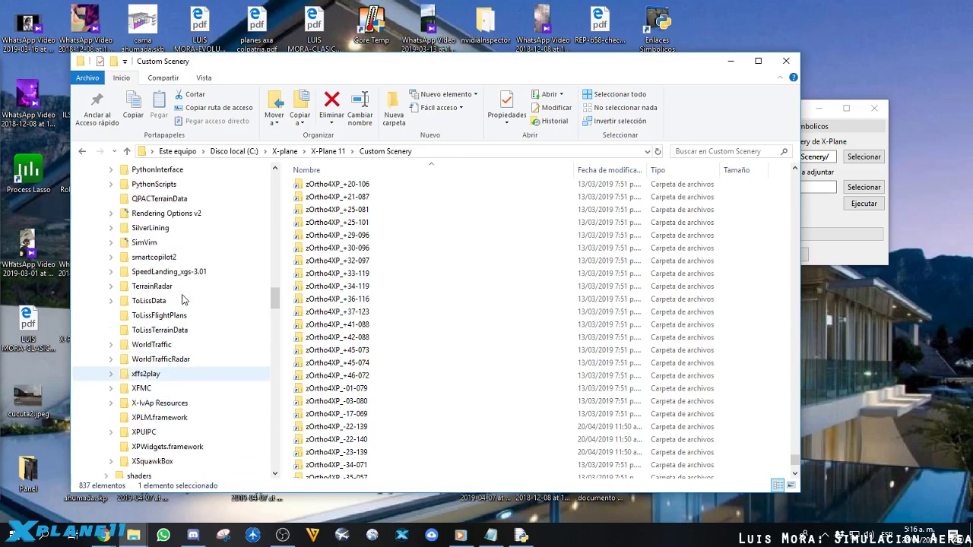
scroll(163, 242, "up", 7)
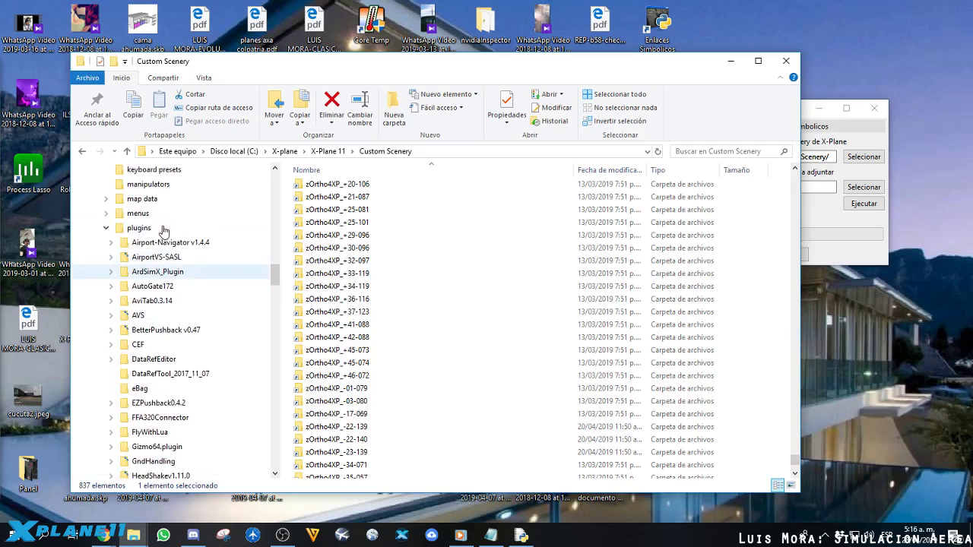
left_click(145, 229)
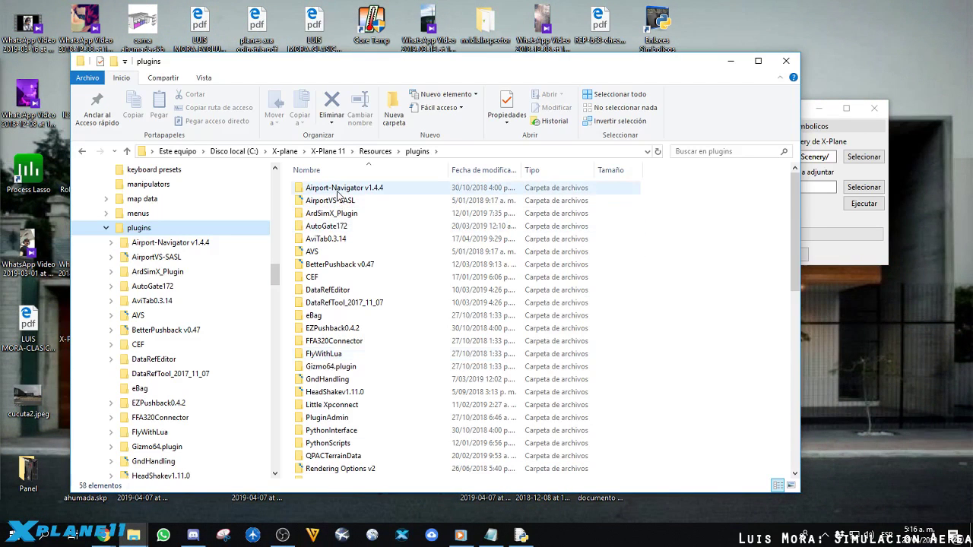
scroll(154, 258, "down", 2)
scroll(155, 262, "down", 4)
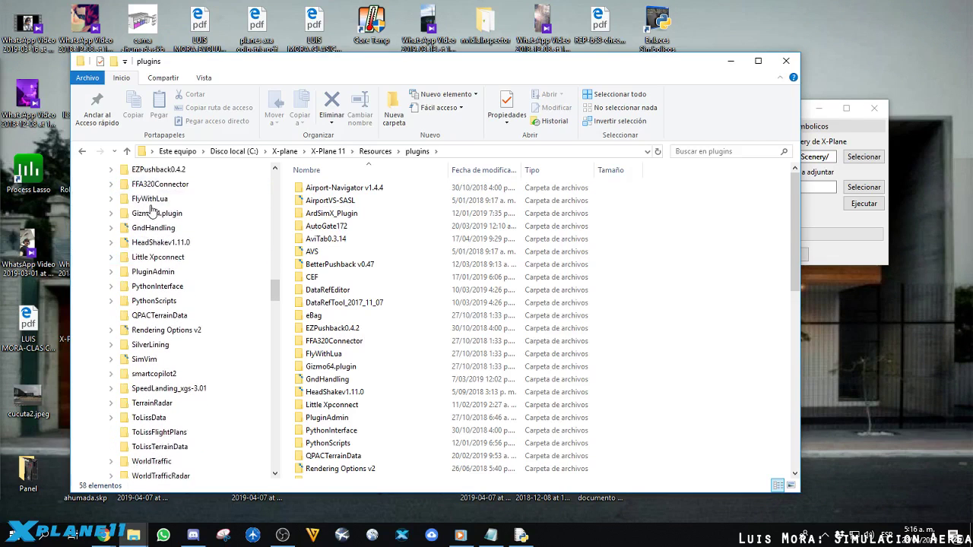
Open the CSL folder inside the X-IvAp Resources plugin folder of drive C's X-Plane 11
scroll(156, 266, "down", 2)
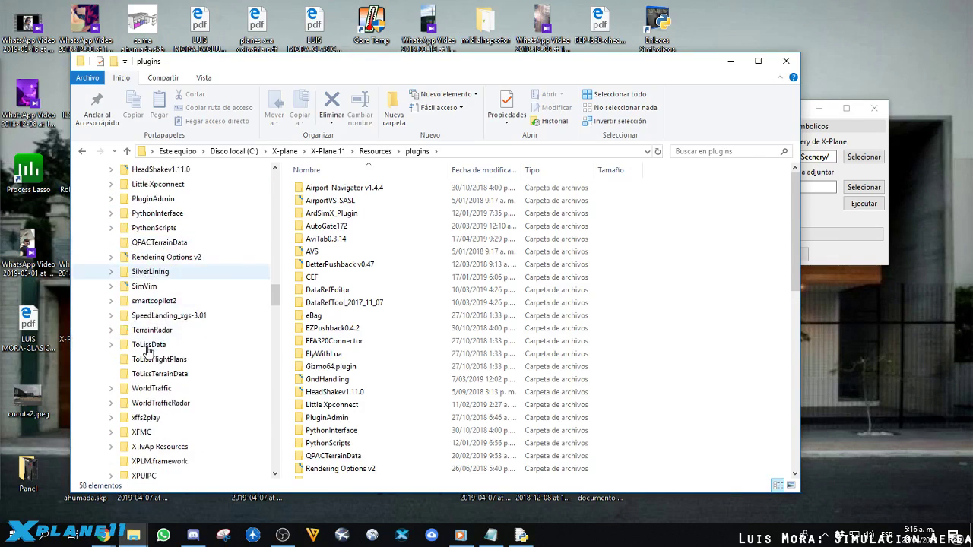
scroll(169, 428, "down", 1)
left_click(181, 404)
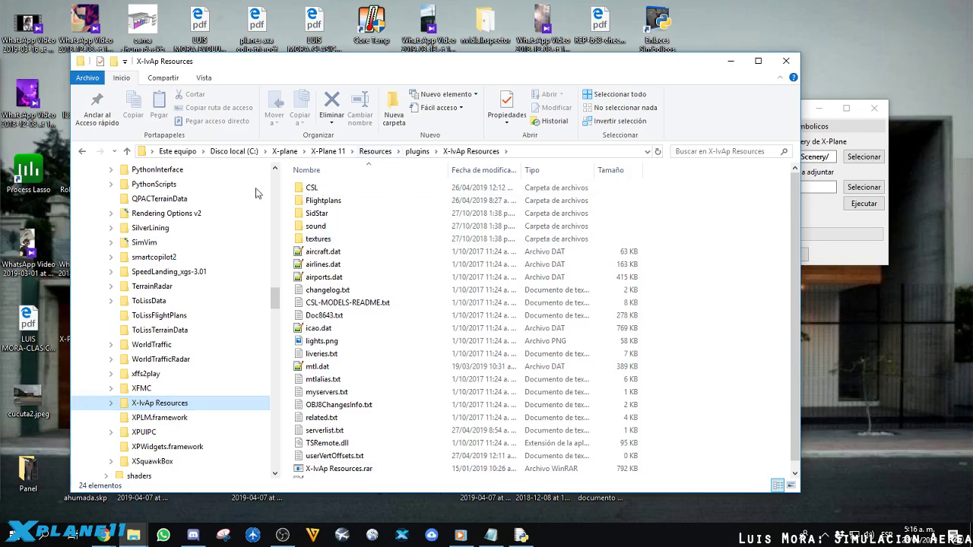
left_click(111, 403)
left_click(141, 404)
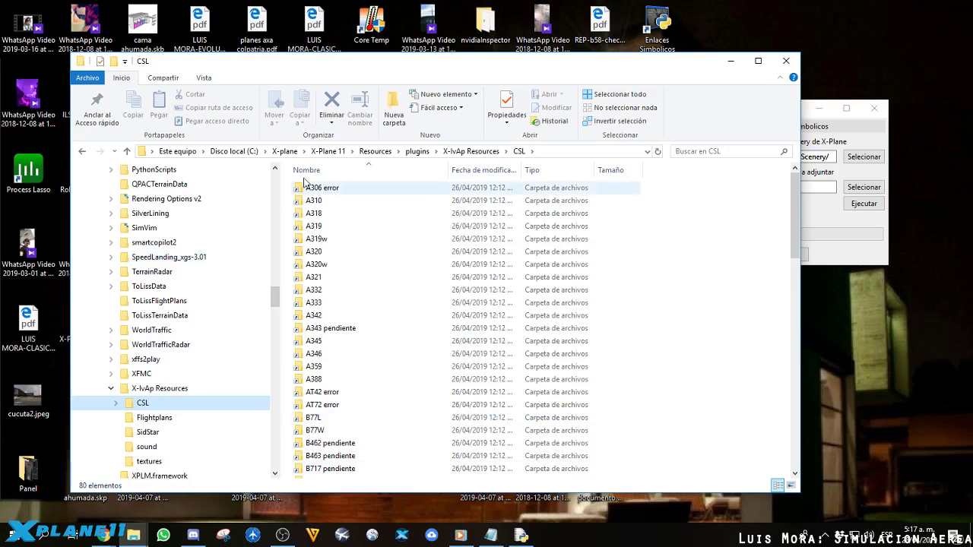
left_click(162, 391)
left_click(148, 405)
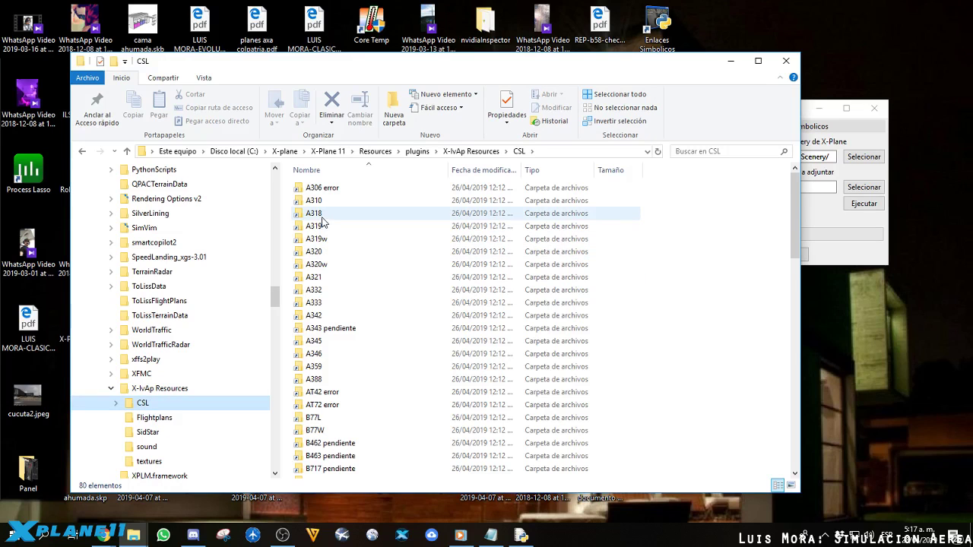
Delete all aircraft folder links in CSL, from A306 error through ULAC, and place the progress window clear of the folder tree
left_click(316, 190)
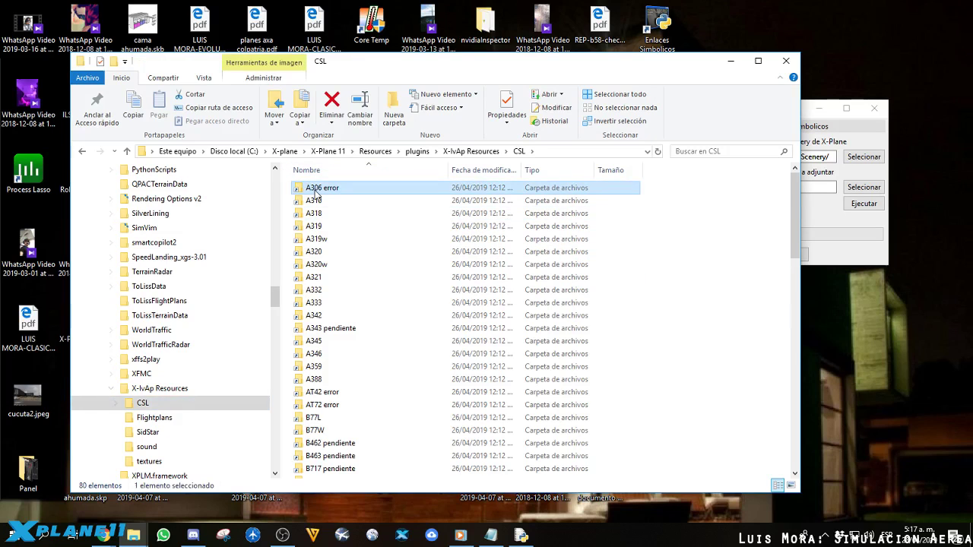
scroll(317, 193, "down", 18)
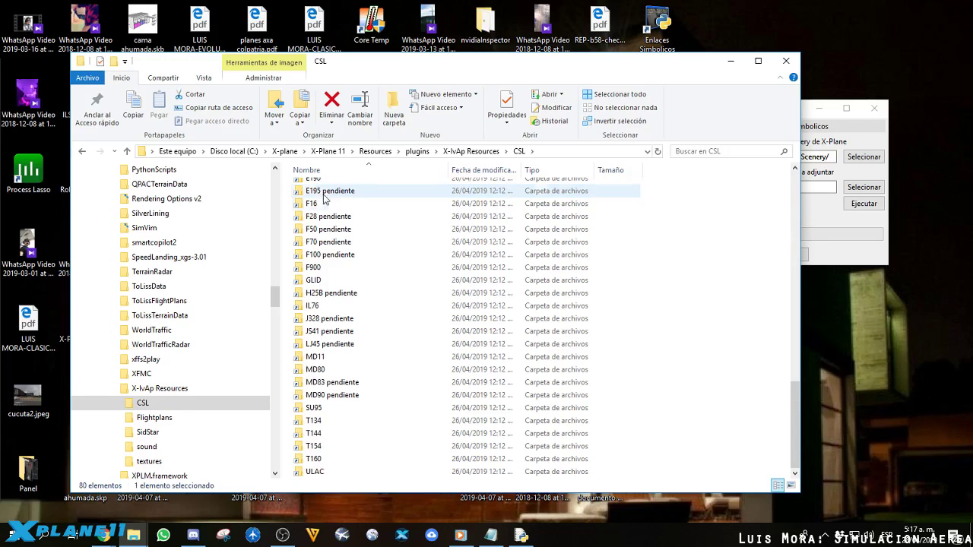
left_click(314, 471, "shift")
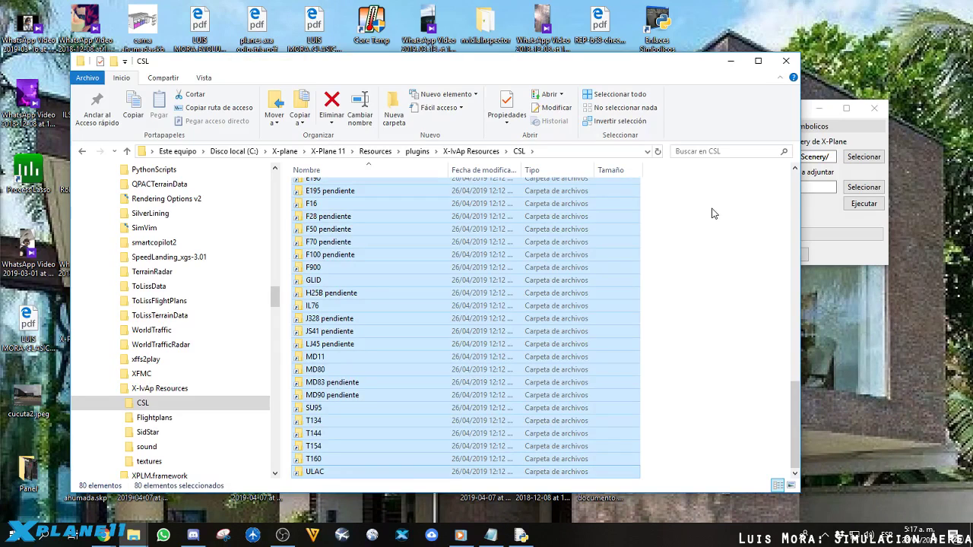
key("Delete")
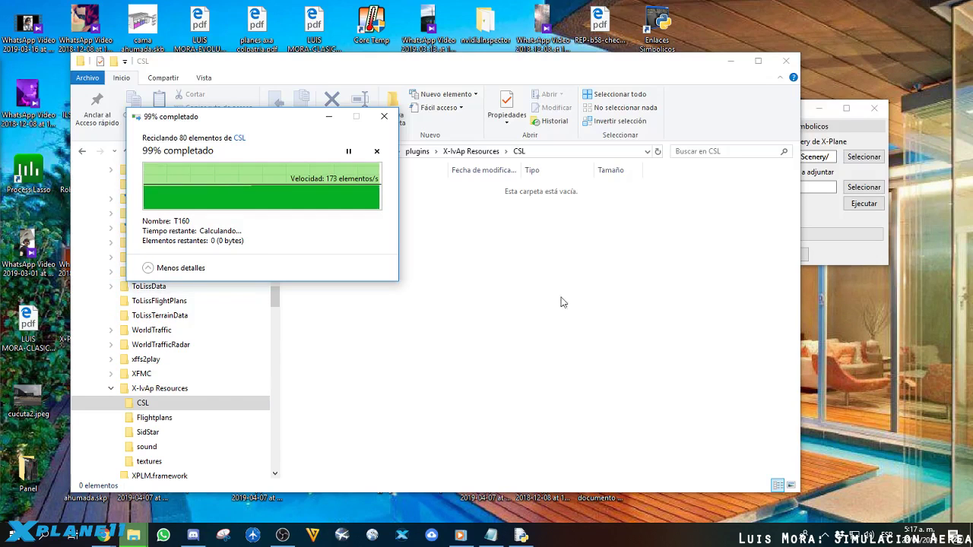
left_click_drag(262, 122, 391, 113)
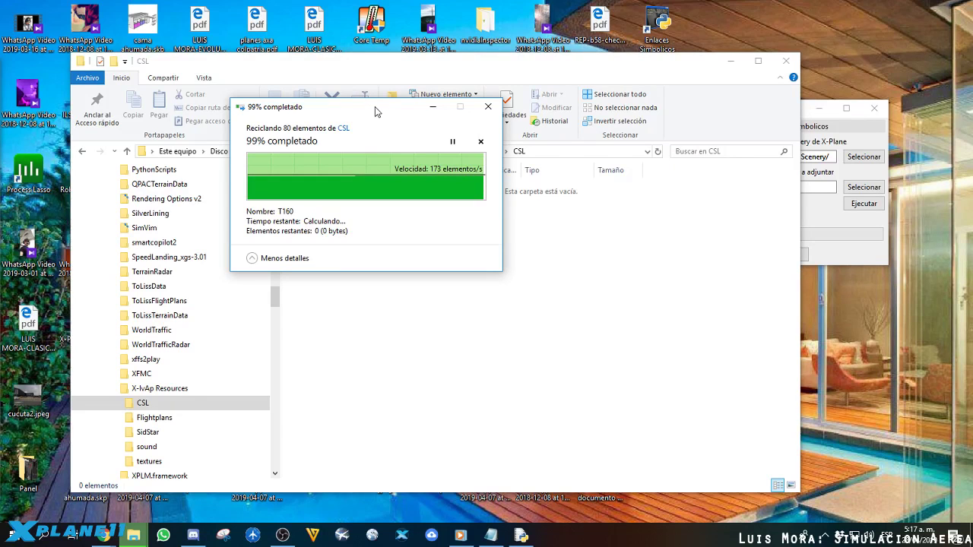
left_click_drag(384, 104, 588, 81)
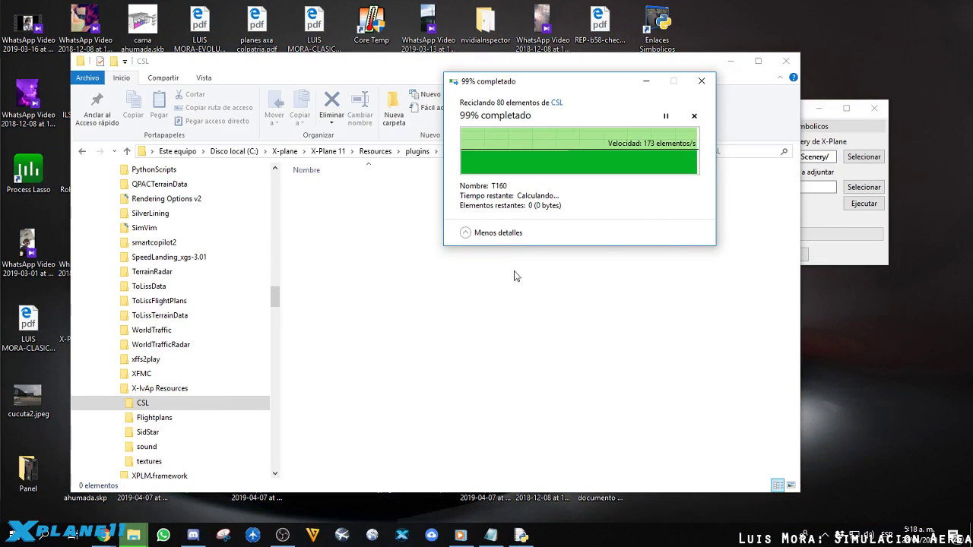
Open the CSL propias folder in X-Plane 11 on drive H and look through its aircraft folders
left_click_drag(276, 297, 278, 323)
mouse_move(277, 320)
left_mouse_down()
mouse_move(278, 284)
mouse_move(279, 306)
left_mouse_up()
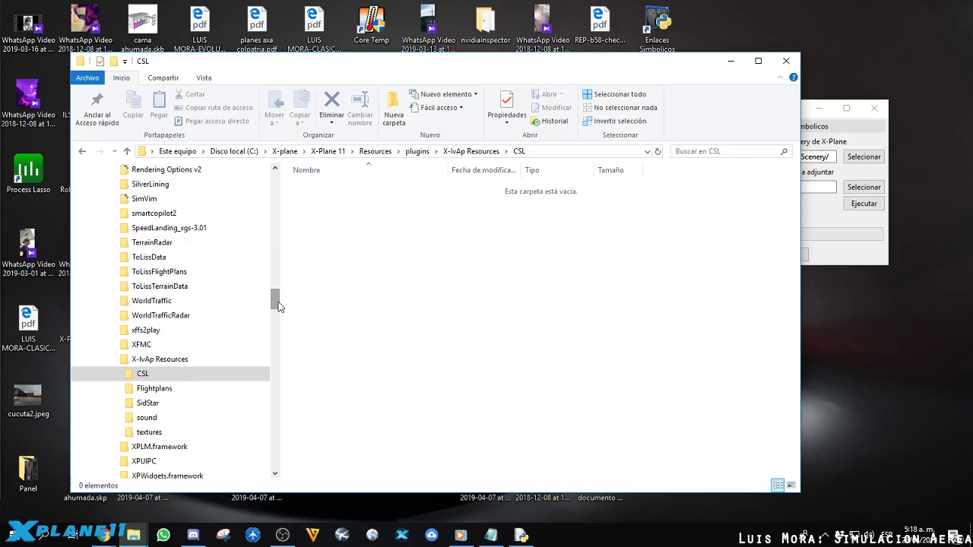
scroll(271, 309, "down", 8)
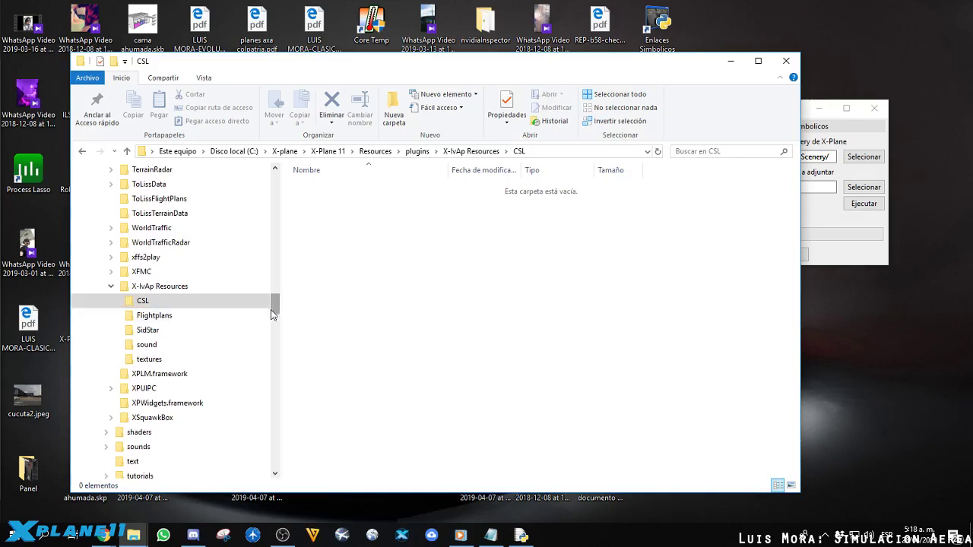
scroll(195, 301, "down", 4)
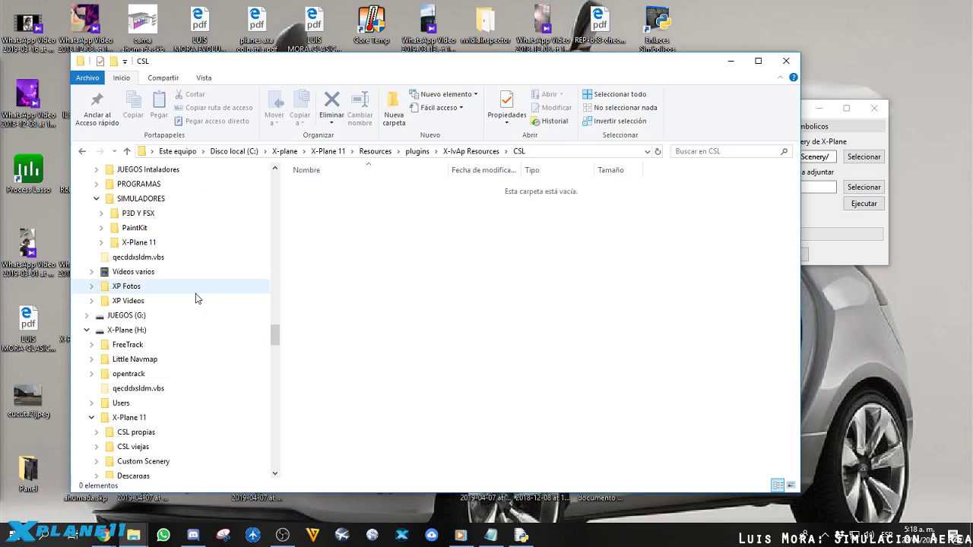
scroll(195, 299, "down", 1)
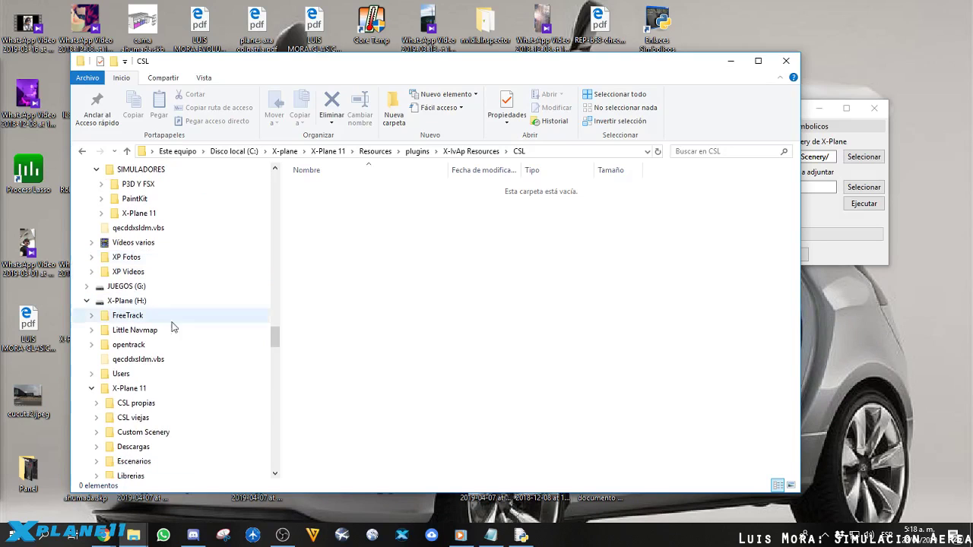
left_click(127, 408)
scroll(342, 220, "down", 10)
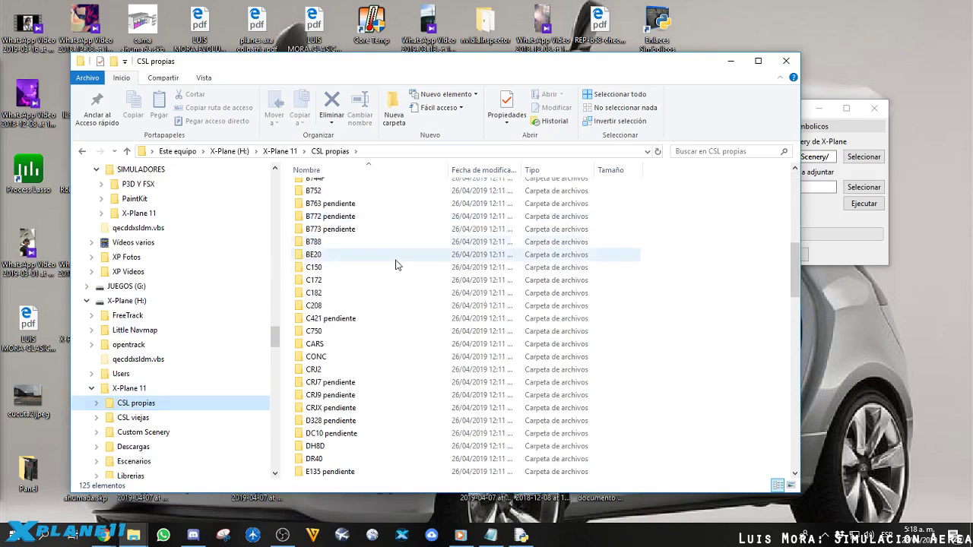
scroll(339, 260, "up", 10)
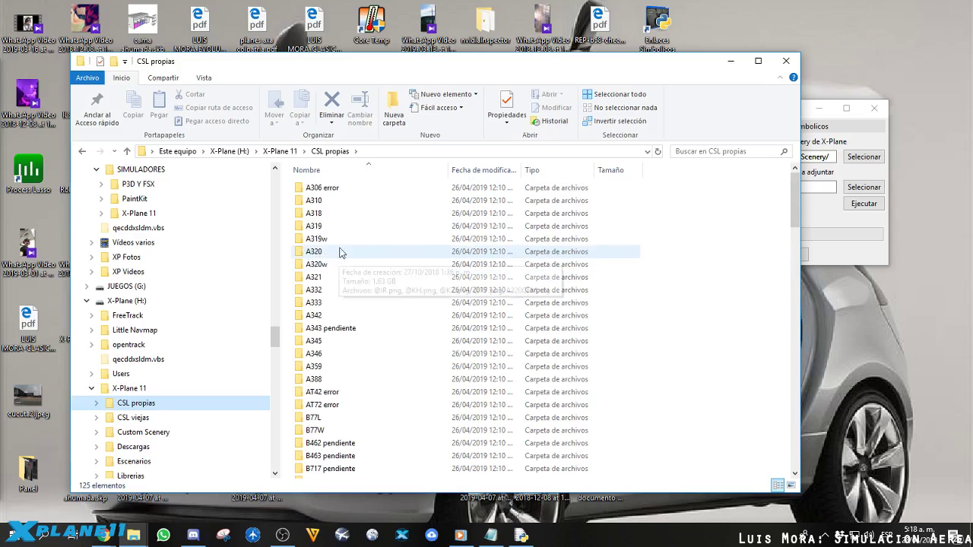
View the files inside the A310 aircraft folder, then return to CSL propias
mouse_move(342, 199)
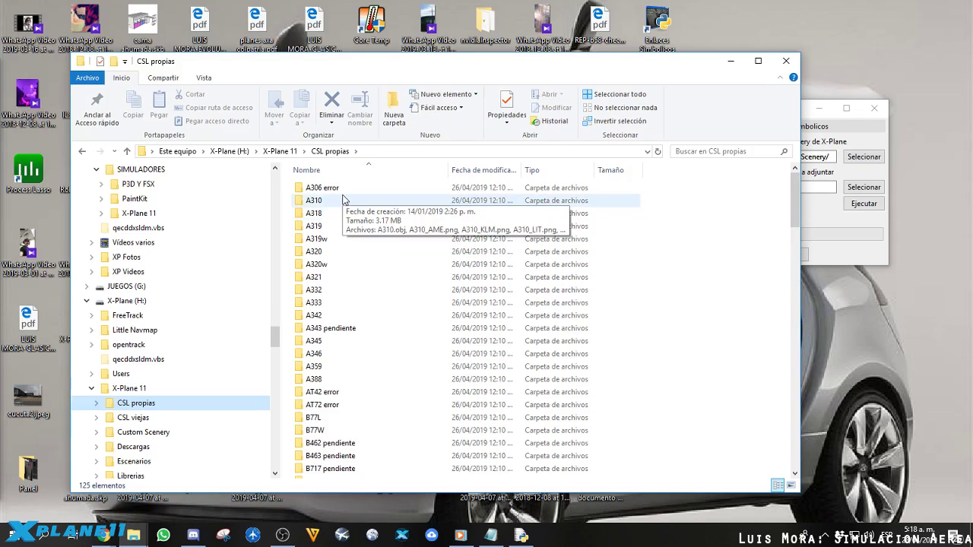
double_click(336, 201)
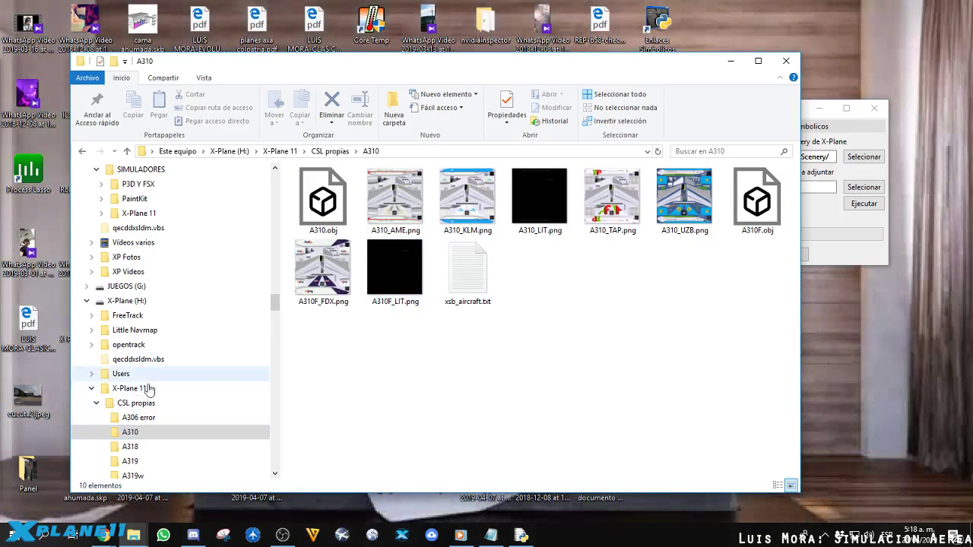
left_click(133, 535)
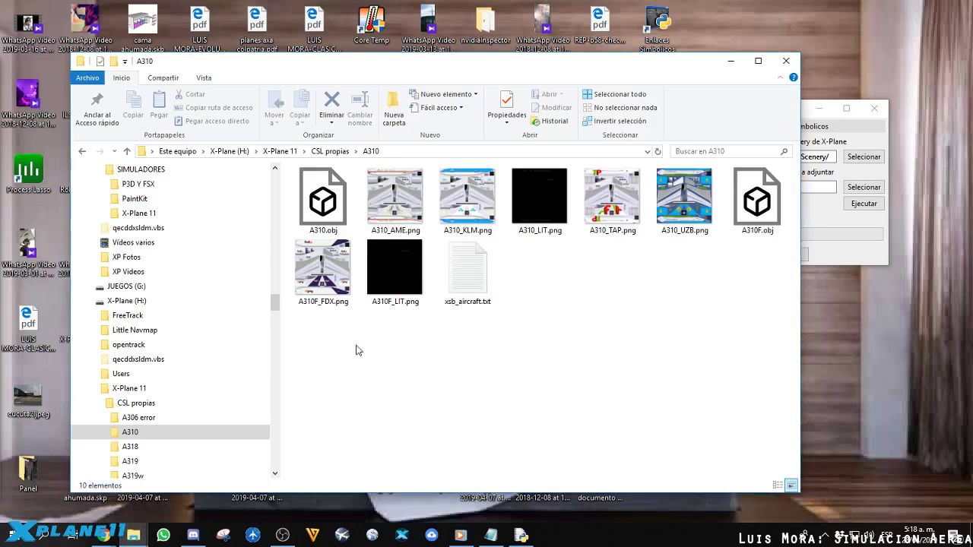
left_click(141, 404)
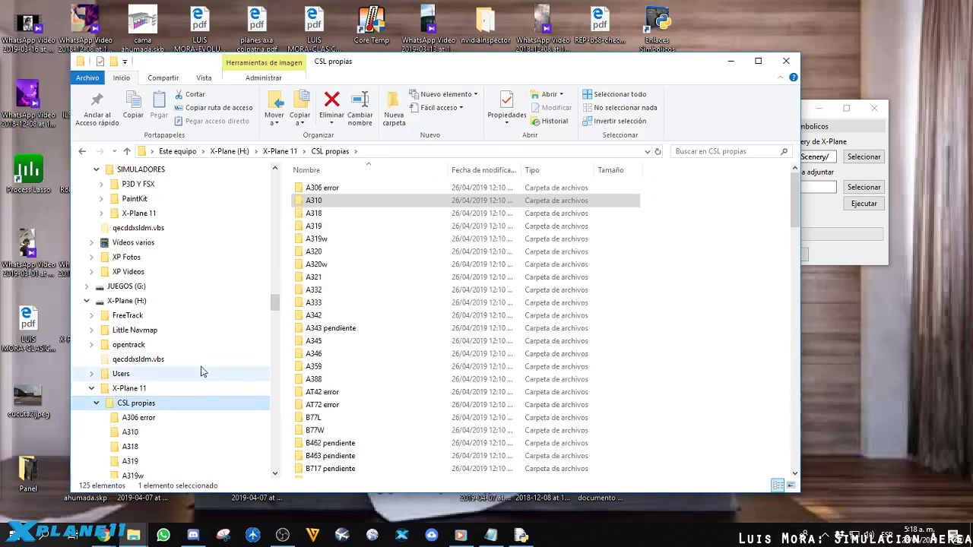
Select all aircraft folders from A306 error through ULAC in CSL propias, excluding the RAR archives
left_click(323, 190)
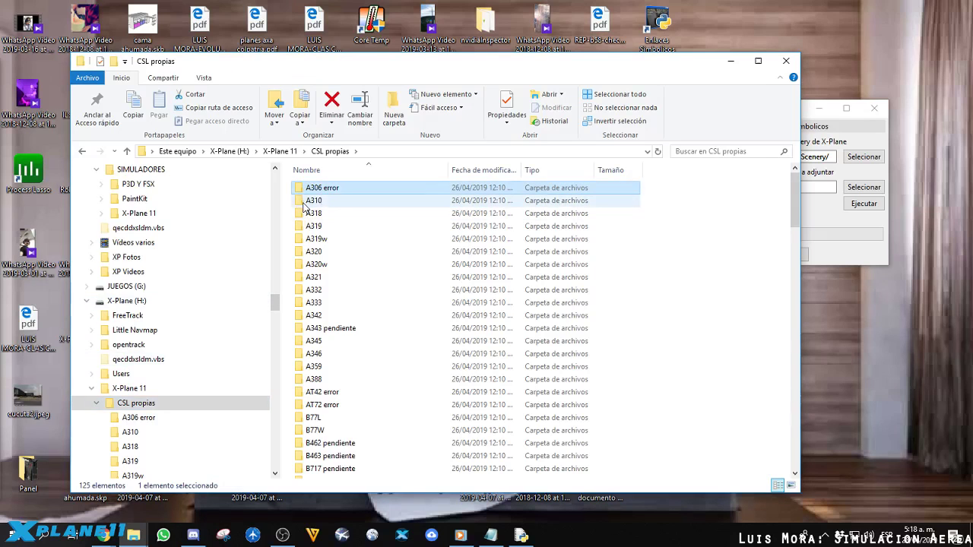
scroll(357, 228, "down", 15)
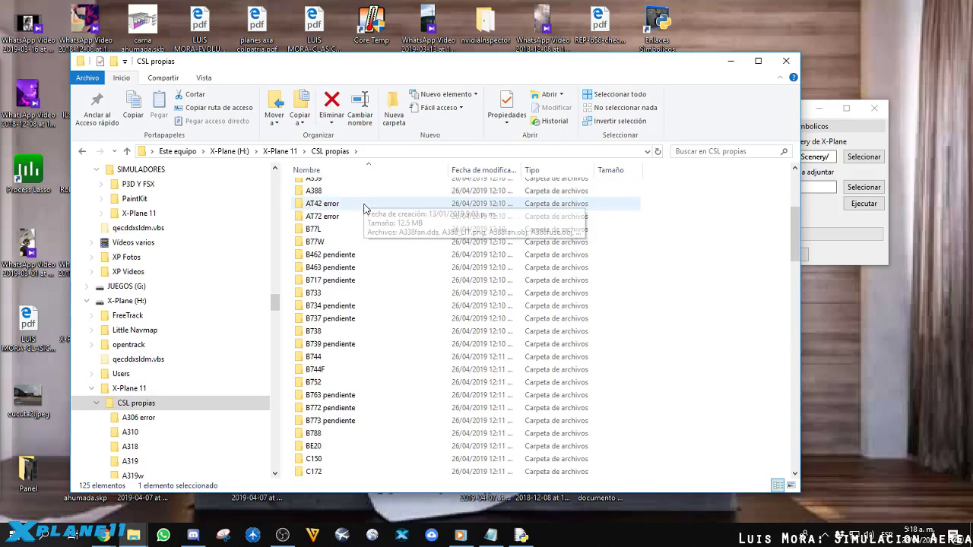
scroll(358, 239, "up", 5)
scroll(358, 241, "down", 10)
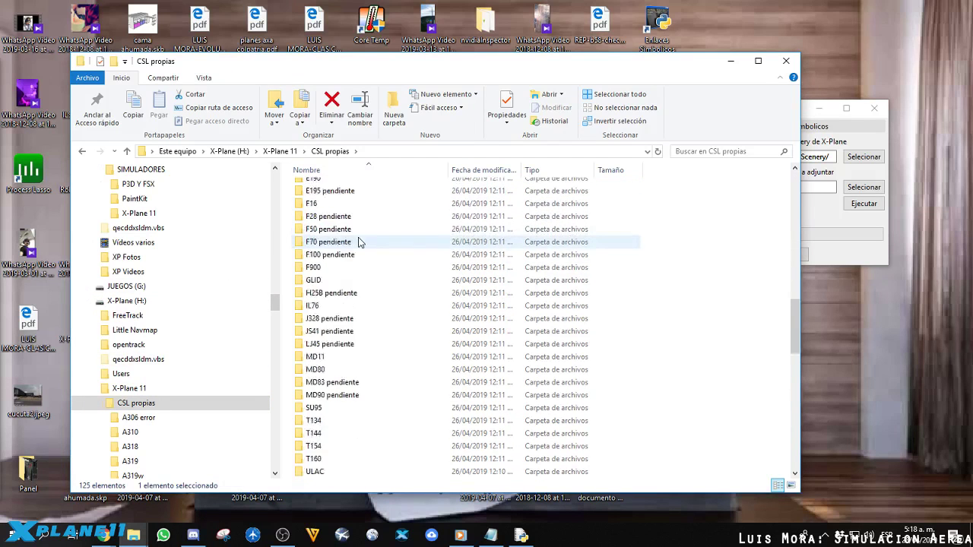
left_click(126, 390)
left_click(137, 404)
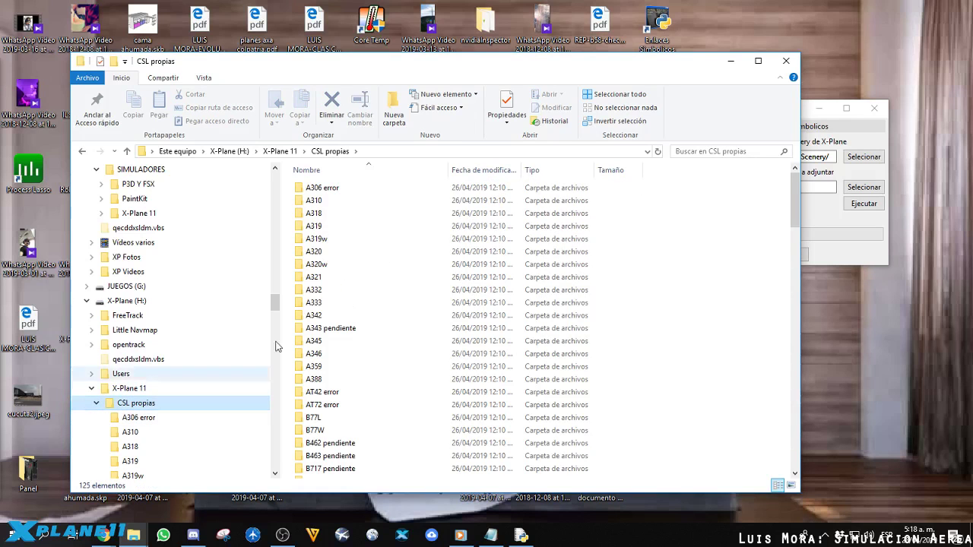
left_click(319, 188)
scroll(338, 227, "down", 20)
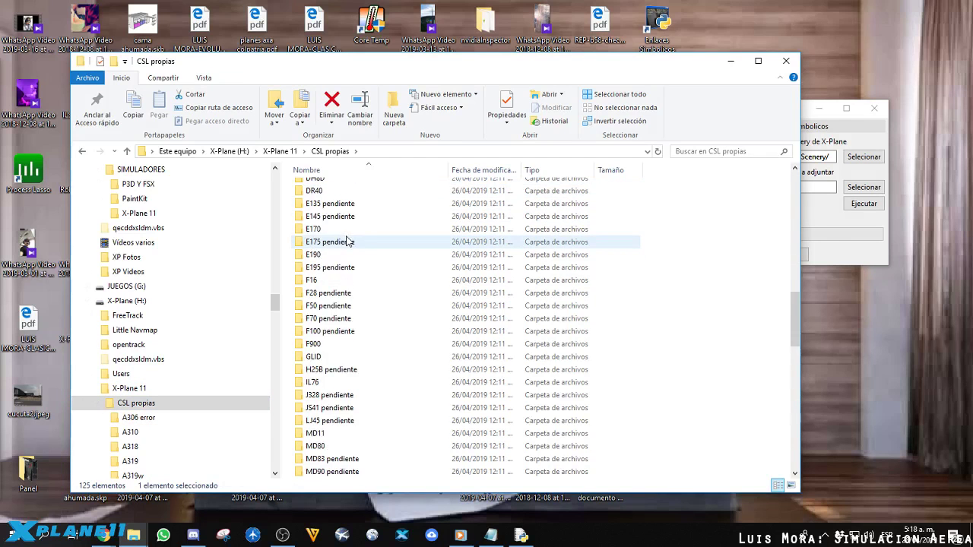
scroll(342, 239, "up", 4)
left_click(336, 258, "shift")
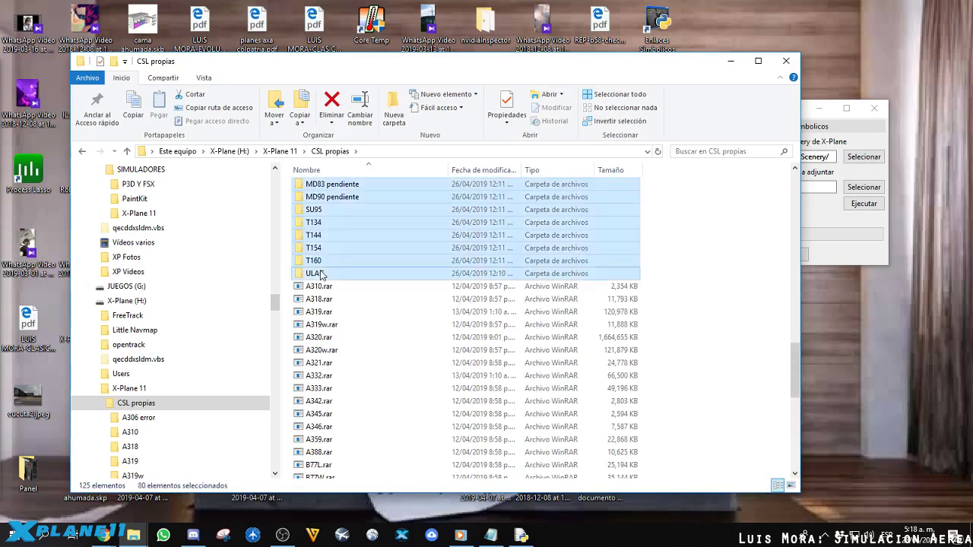
scroll(335, 262, "up", 4)
scroll(335, 263, "up", 10)
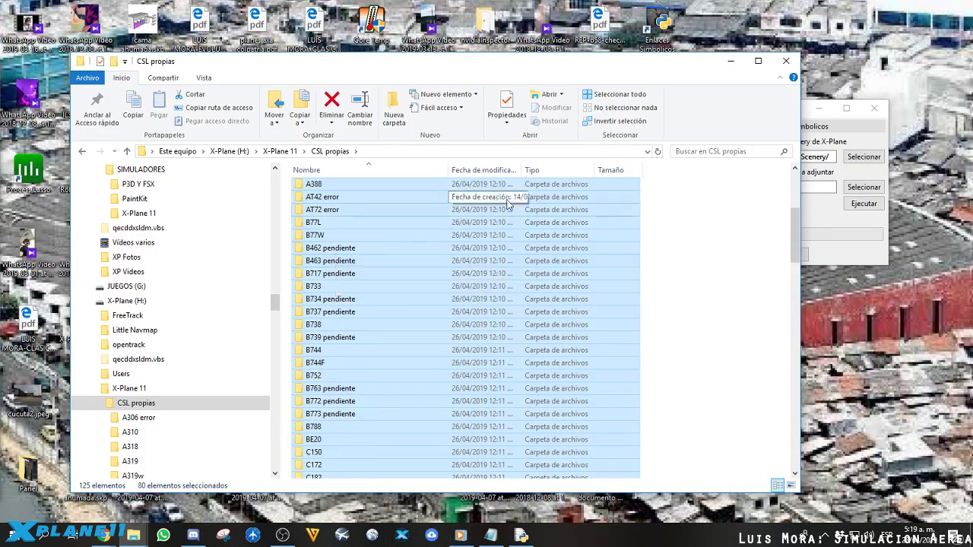
Switch to the Enlaces Simbolicos X-Plane tool, place it over the CSL propias list, and highlight Custom Scenery in its destination path
left_click(830, 216)
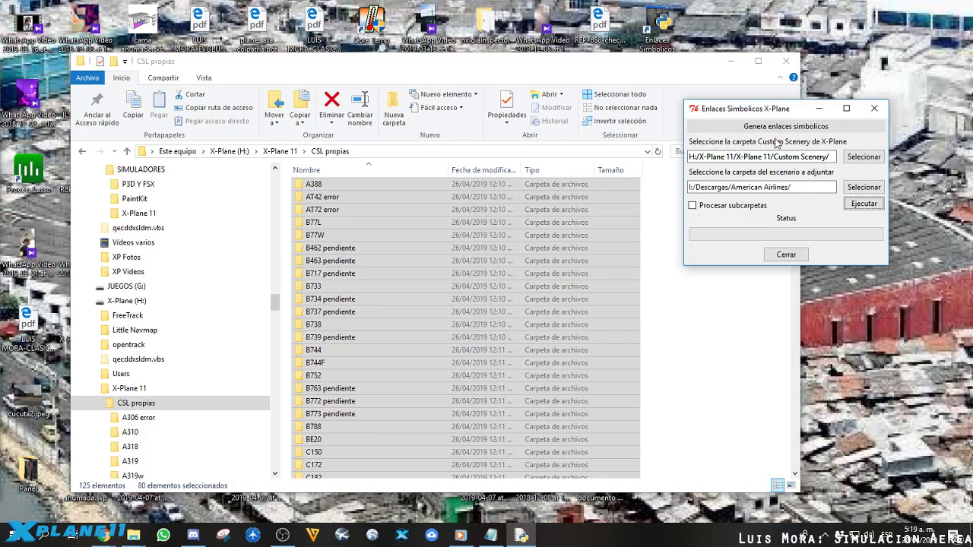
left_click_drag(752, 101, 314, 152)
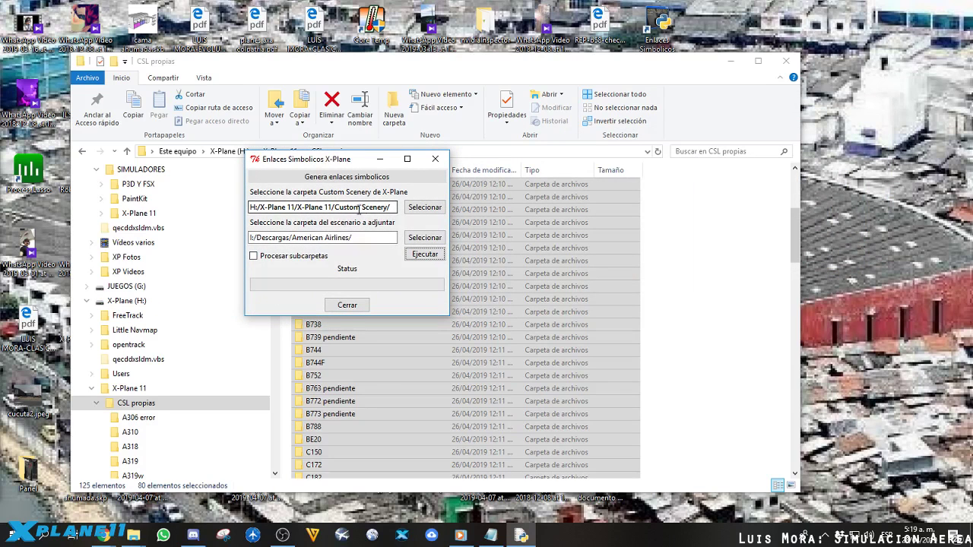
left_click_drag(337, 210, 388, 214)
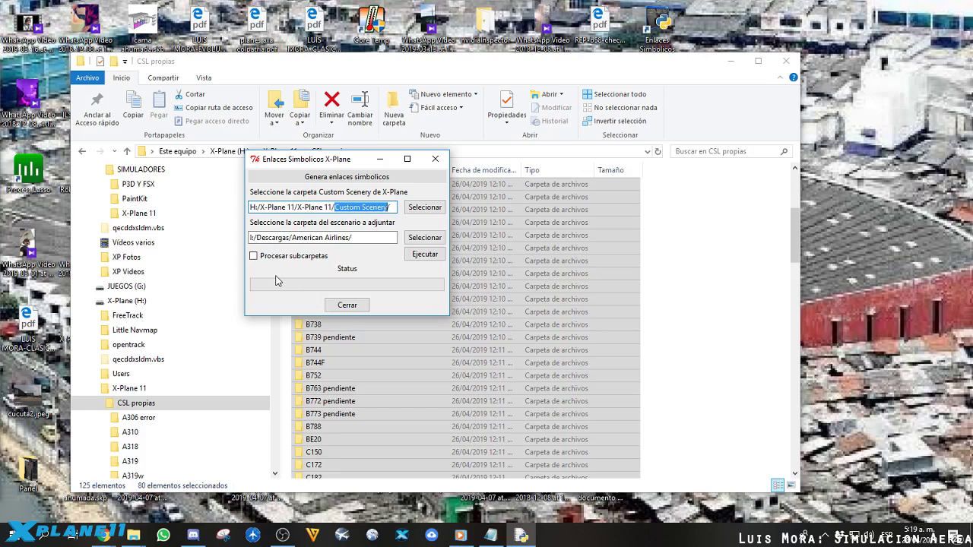
Start choosing the link tool's destination folder and expand X-Plane 11 inside the X-plane folder on Disco local (C:)
left_click(426, 207)
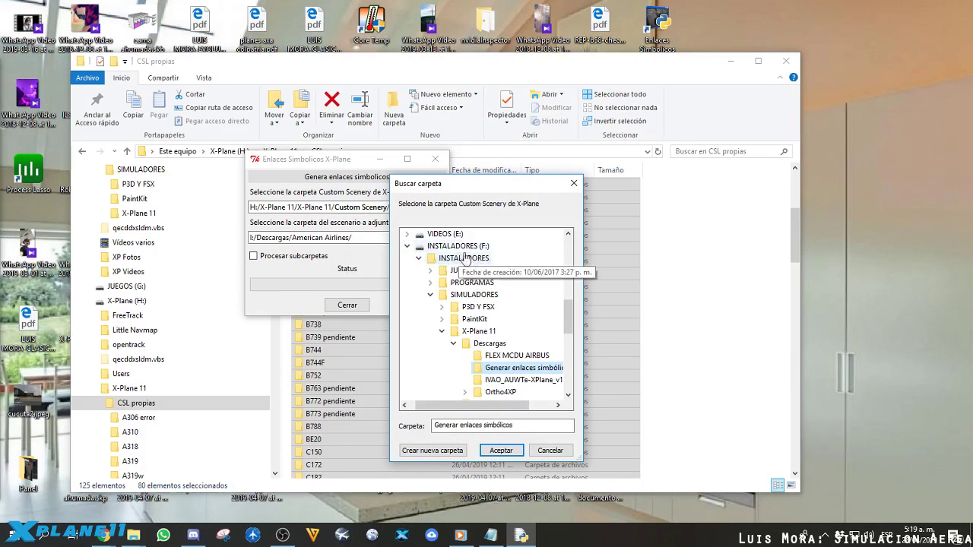
left_click(407, 246)
scroll(479, 274, "up", 6)
scroll(478, 274, "down", 3)
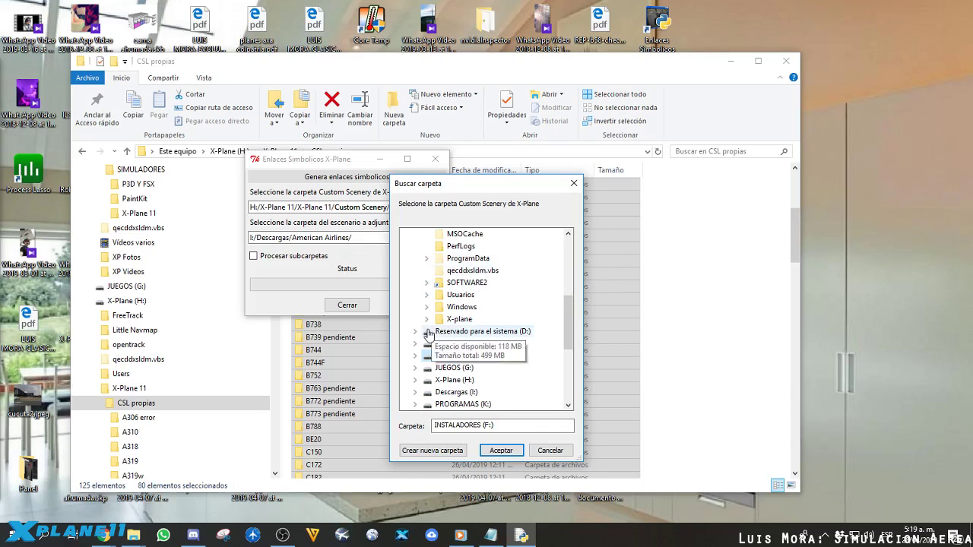
double_click(460, 354)
scroll(472, 275, "down", 3)
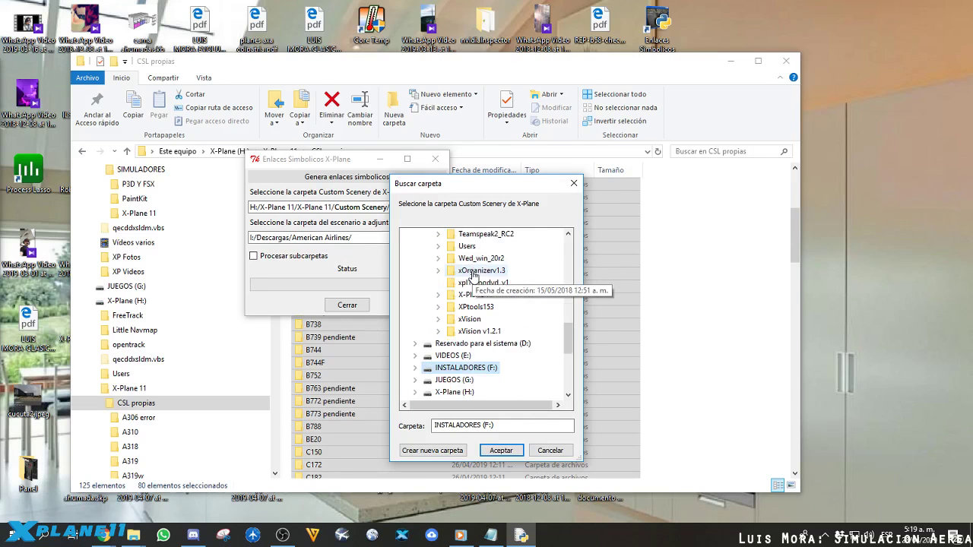
left_click(437, 294)
scroll(494, 292, "down", 2)
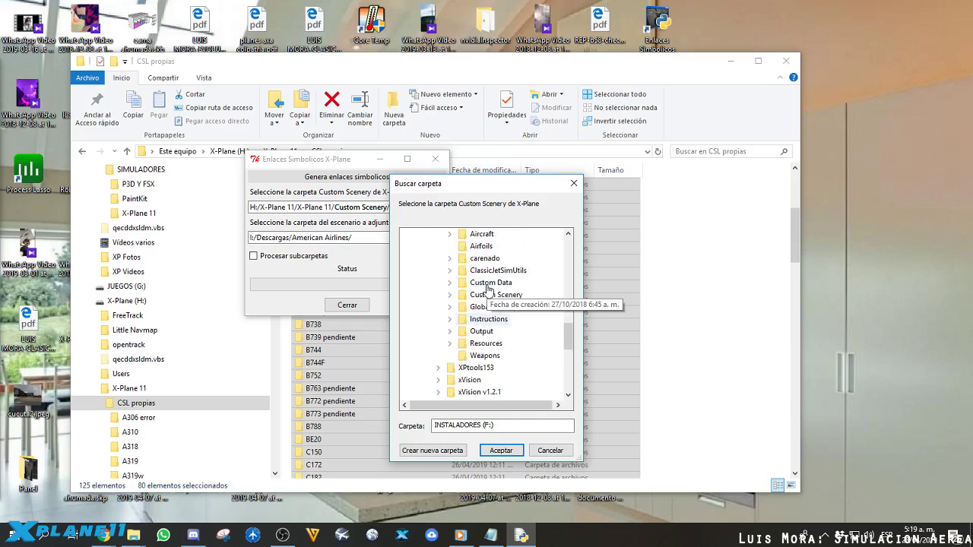
Expand Resources and its plugins folder within X-Plane 11 to reach X-IvAp Resources
left_click(449, 307)
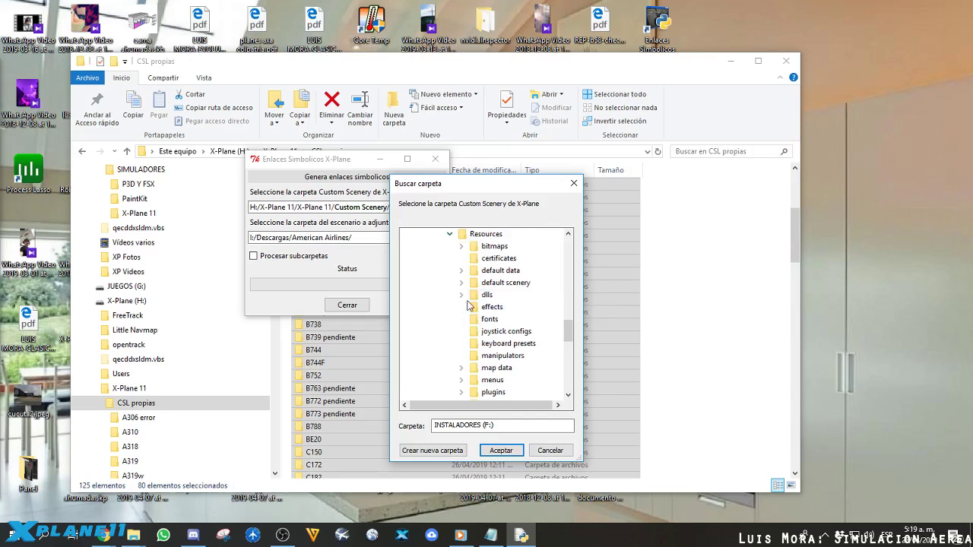
scroll(492, 294, "down", 2)
scroll(494, 291, "down", 3)
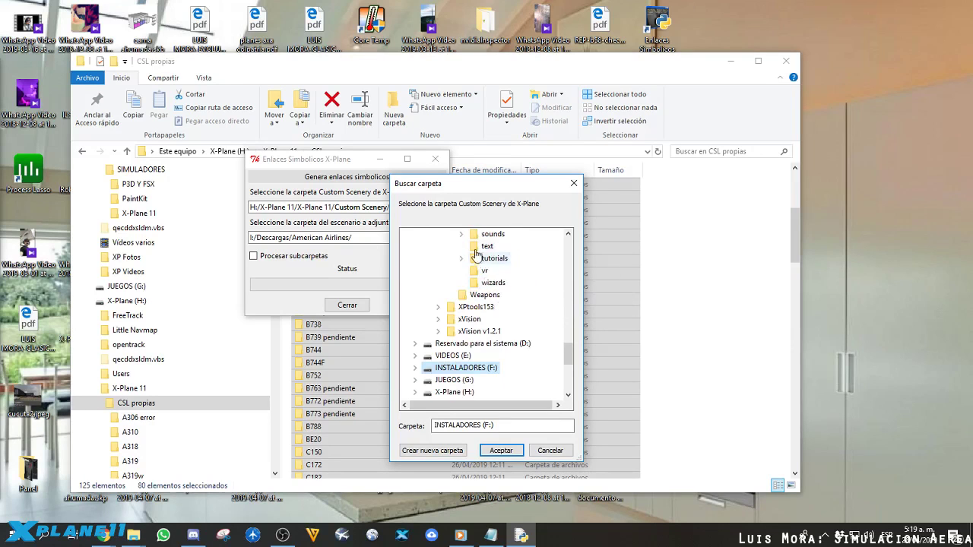
scroll(490, 287, "up", 2)
double_click(489, 286)
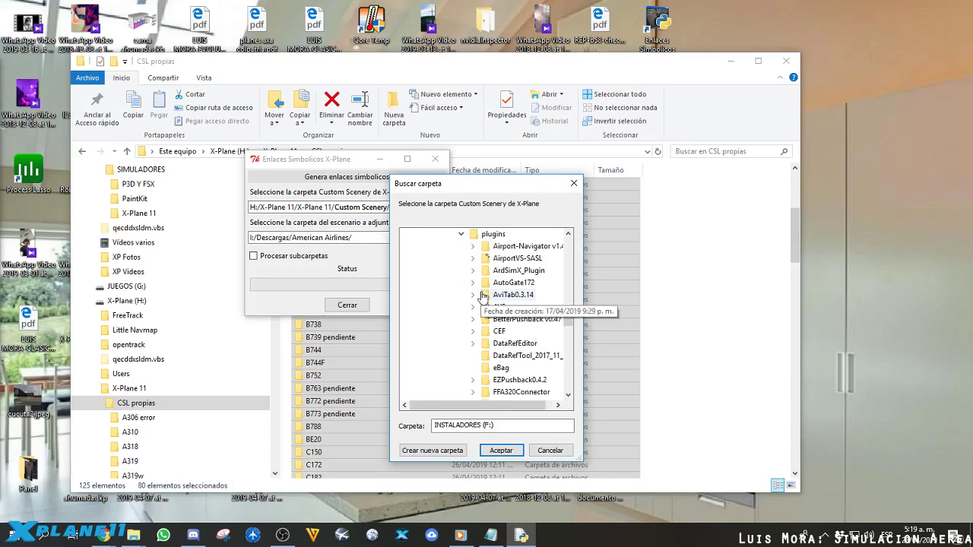
scroll(493, 292, "down", 4)
scroll(493, 293, "down", 4)
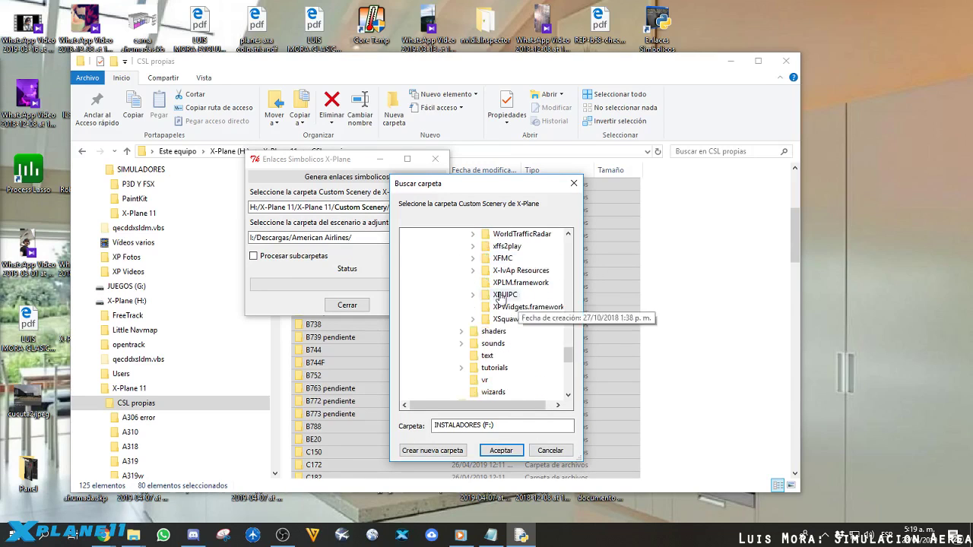
Set the CSL folder inside X-IvAp Resources as the link destination and highlight its path
left_click(474, 271)
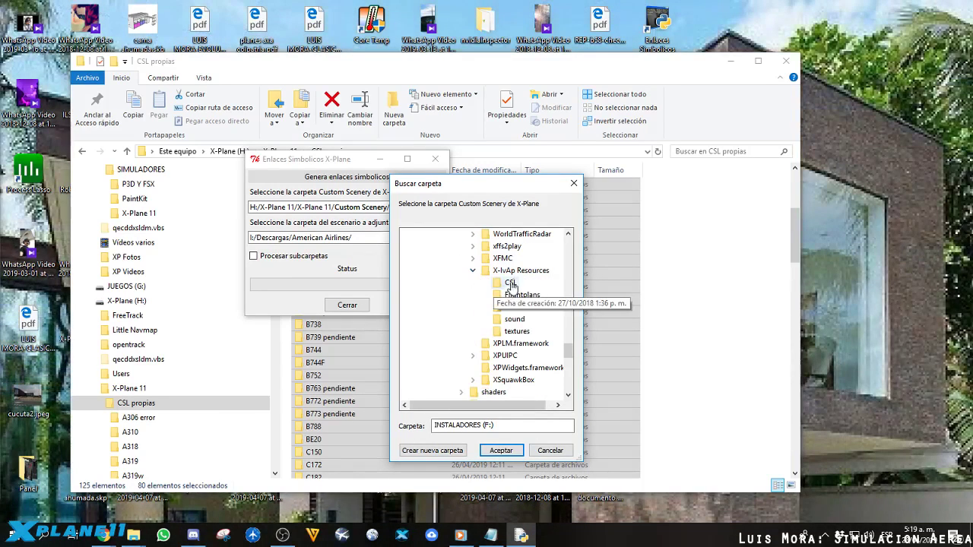
left_click(510, 285)
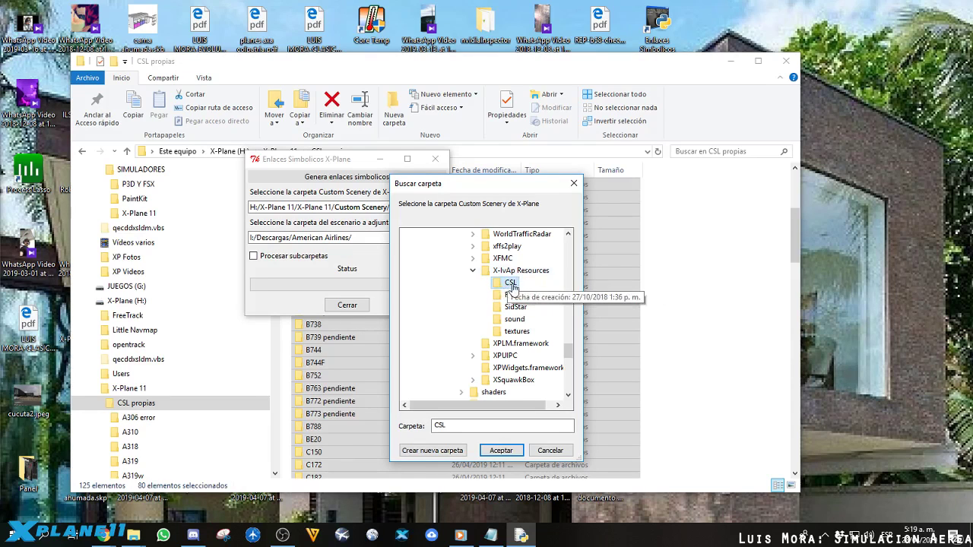
key("Tab")
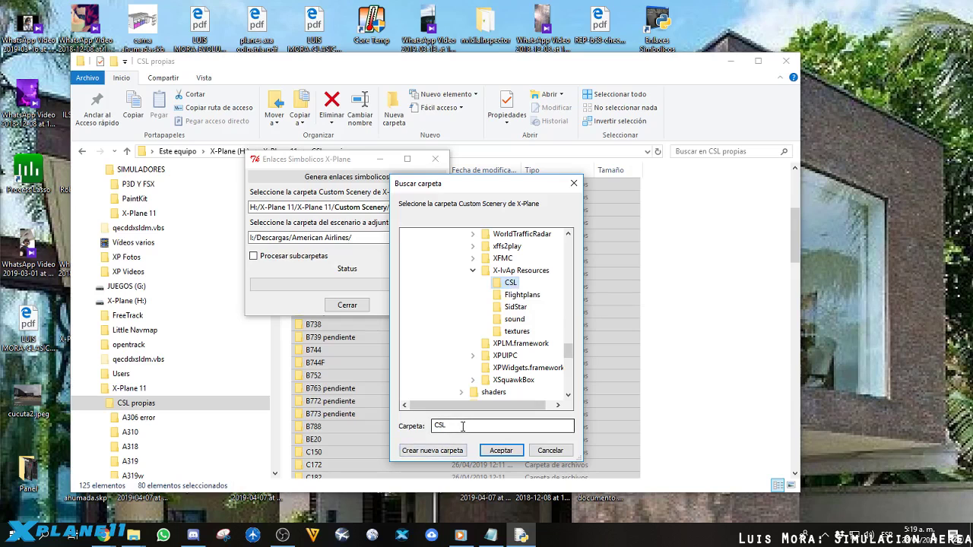
left_click(501, 451)
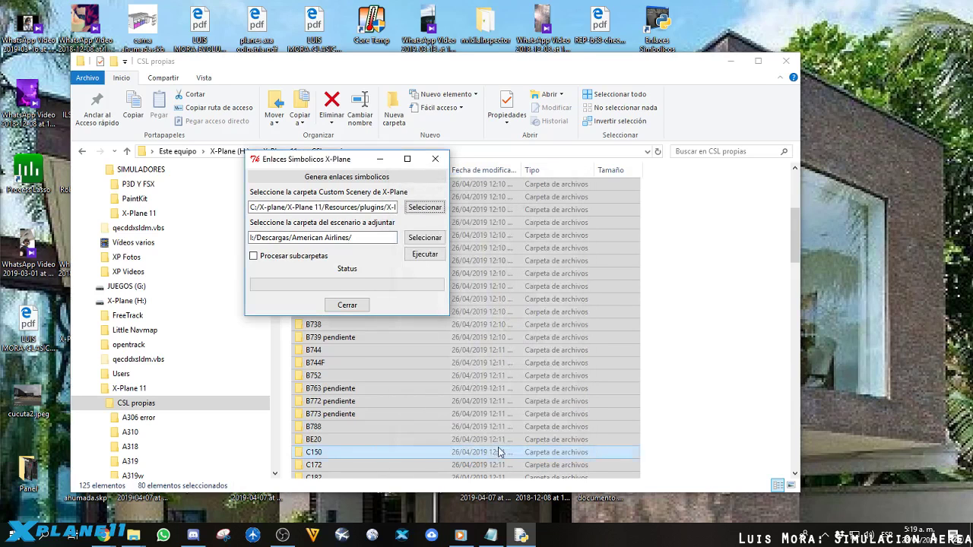
left_click_drag(251, 205, 399, 209)
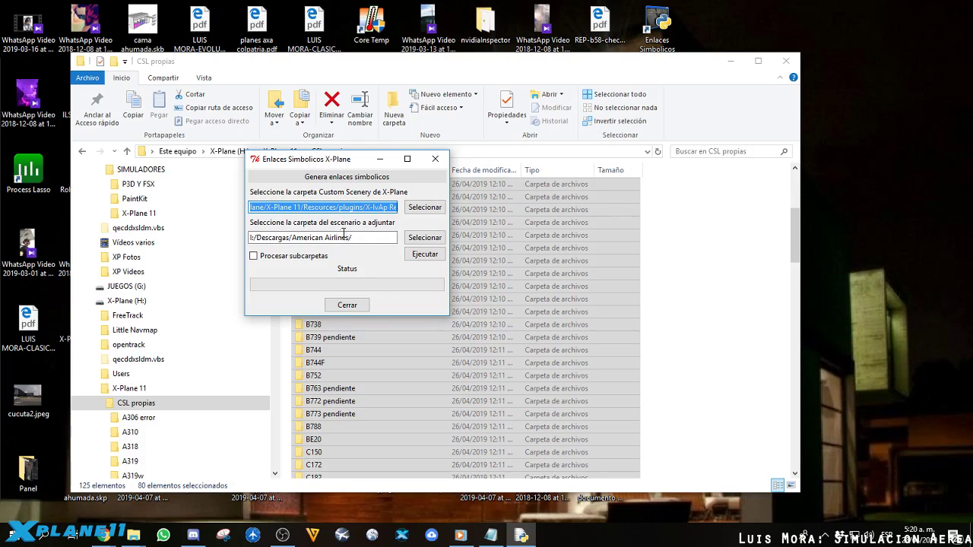
Start choosing the source folder to attach and expand CSL propias under X-Plane 11 on drive H
left_click(425, 237)
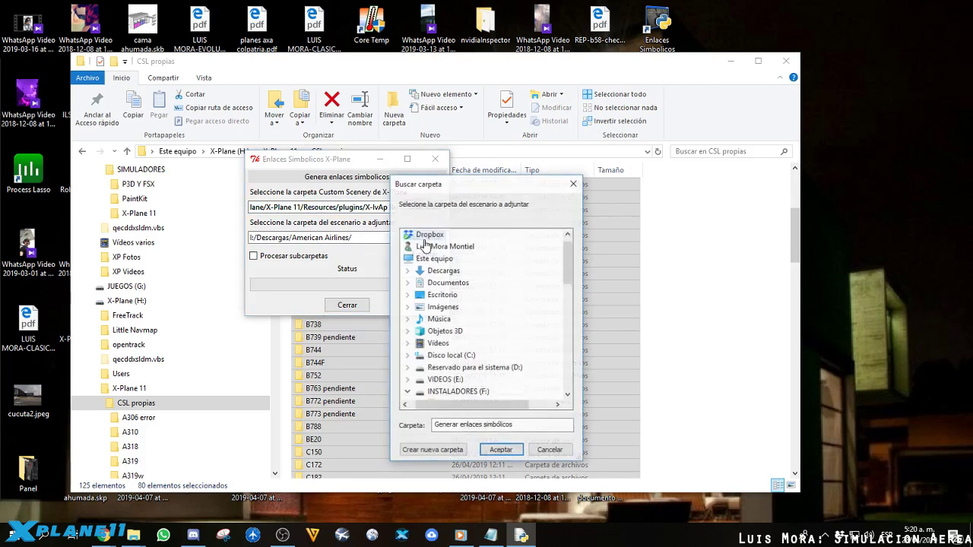
scroll(464, 320, "down", 3)
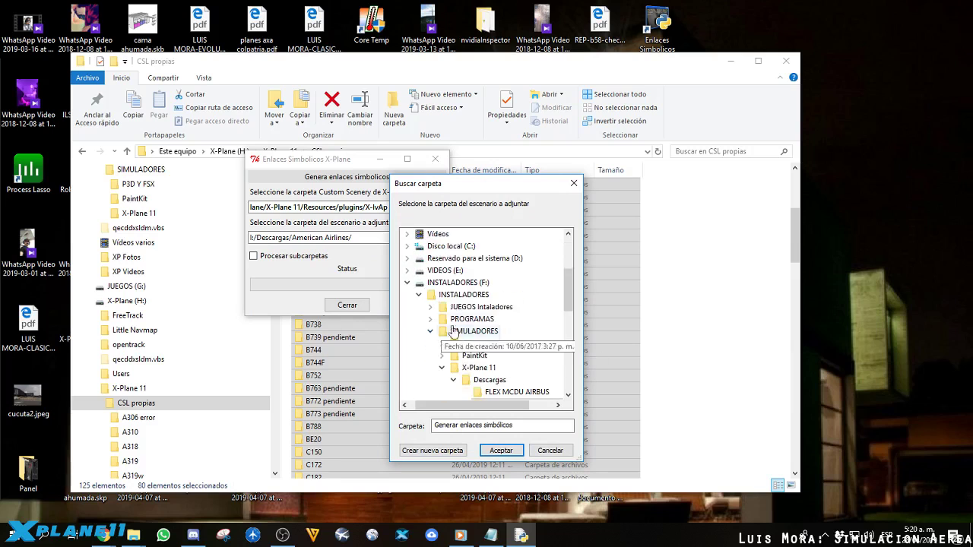
scroll(467, 323, "down", 3)
scroll(468, 323, "up", 3)
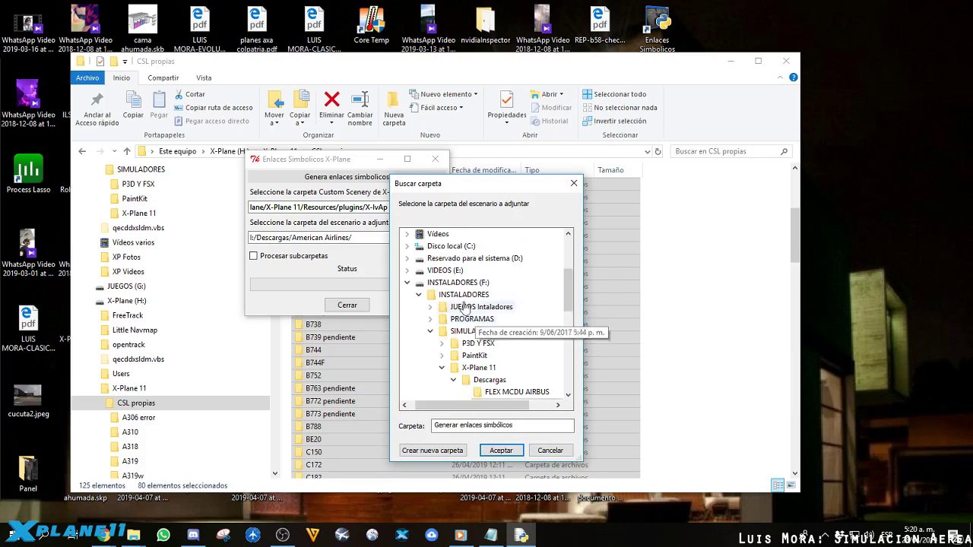
left_click(408, 282)
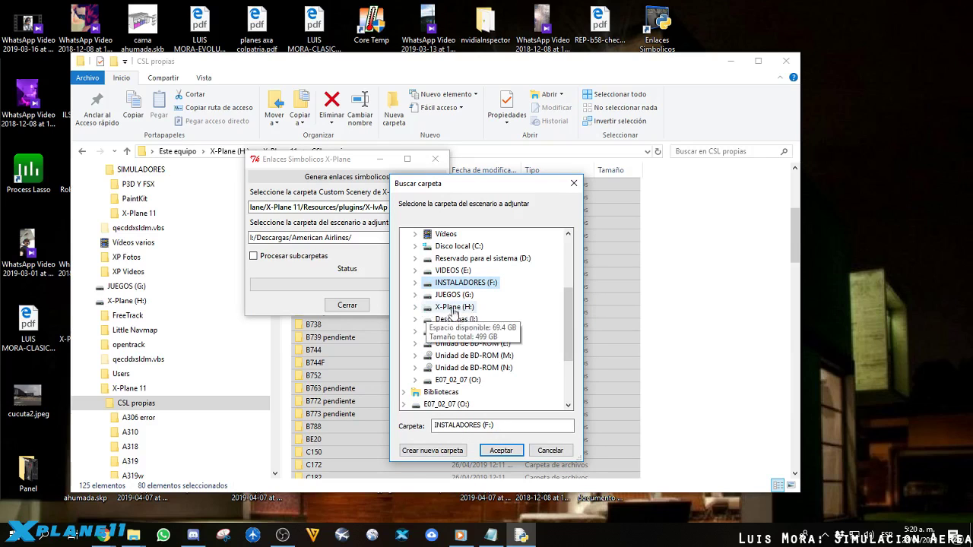
left_click(415, 307)
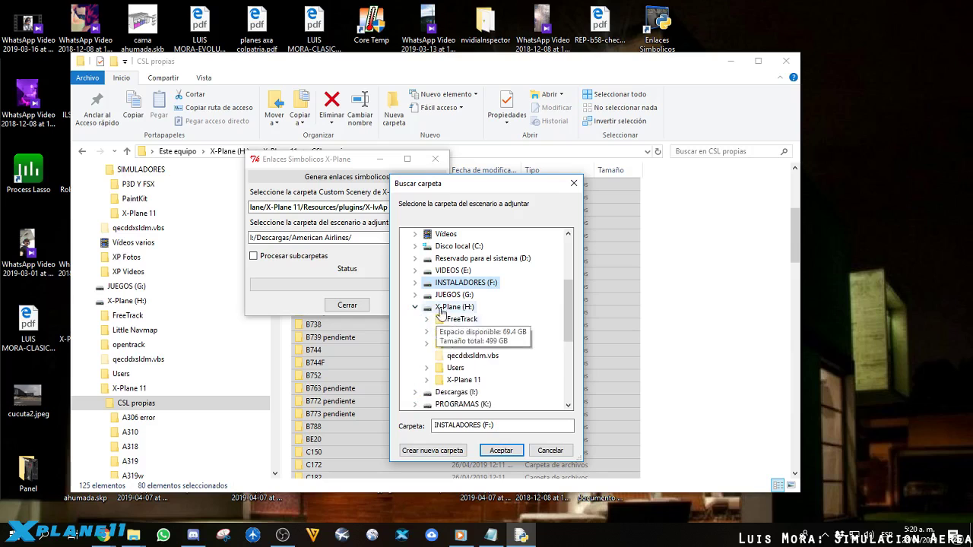
left_click(427, 380)
scroll(465, 312, "down", 2)
scroll(470, 318, "up", 2)
double_click(476, 307)
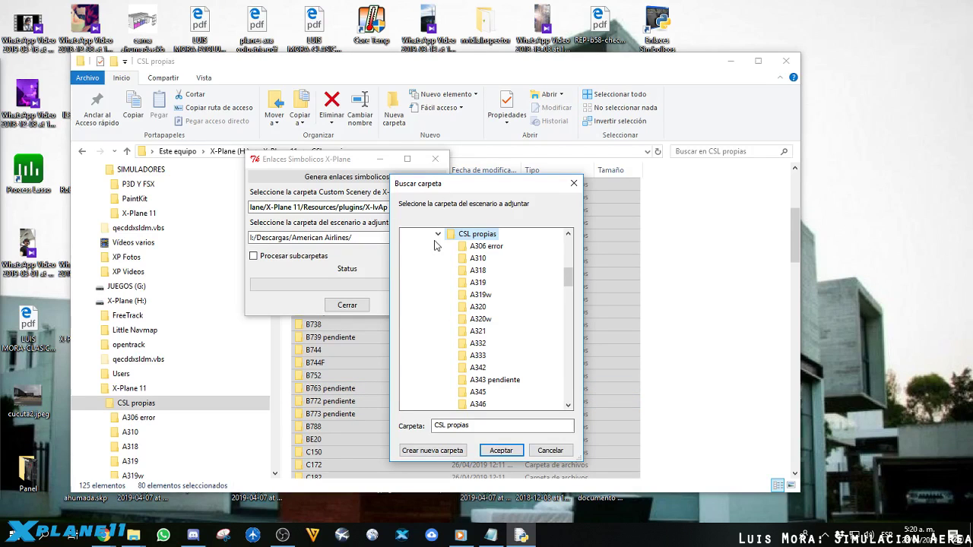
Look through the individual aircraft subfolders of CSL propias in the source folder picker, starting from A306 error
left_click(493, 247)
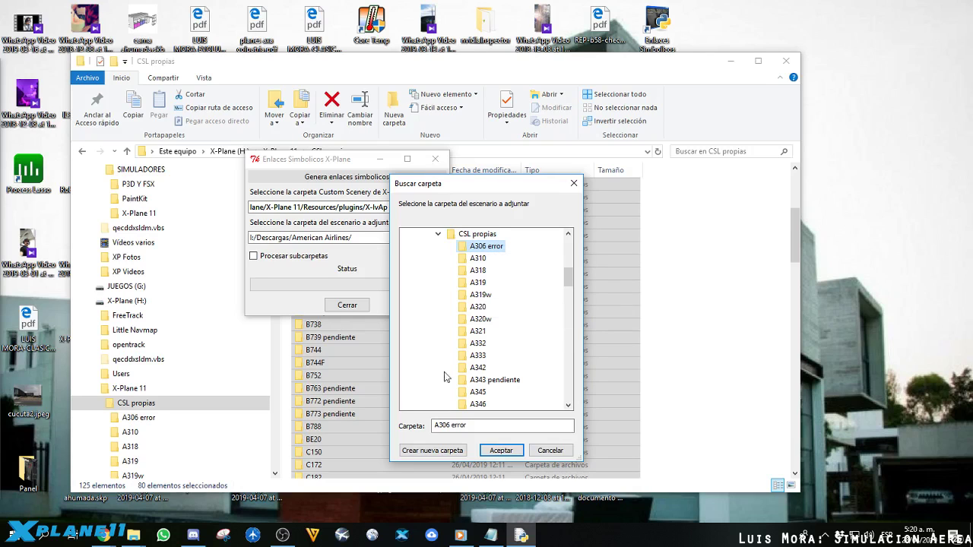
scroll(488, 347, "down", 20)
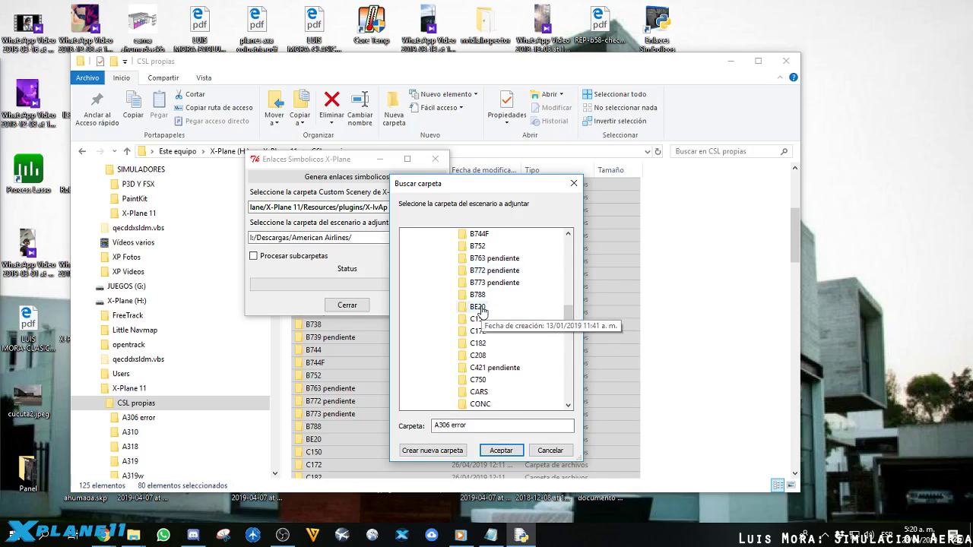
scroll(481, 363, "up", 20)
scroll(490, 354, "down", 5)
scroll(491, 346, "up", 3)
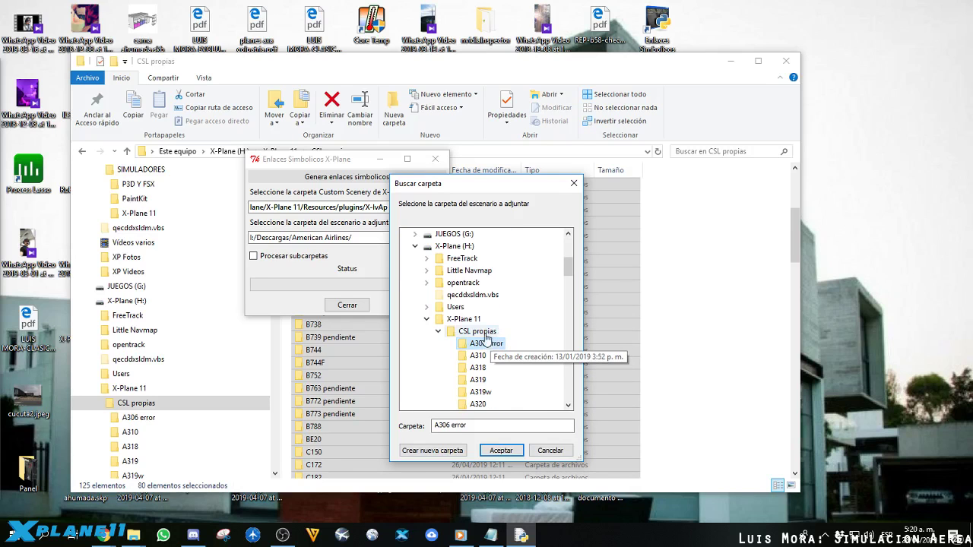
Set the whole CSL propias folder as the source to attach and check its path
left_click(472, 334)
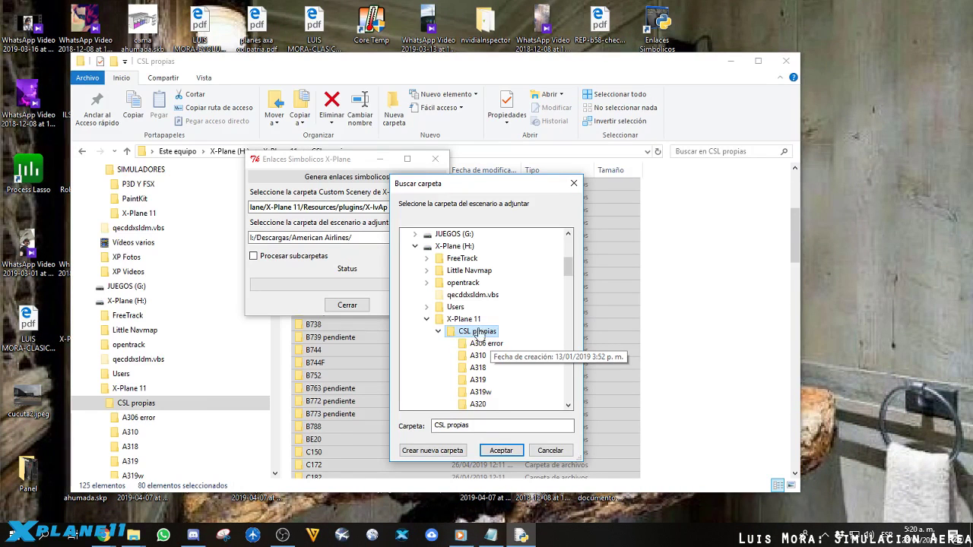
left_click_drag(486, 426, 424, 427)
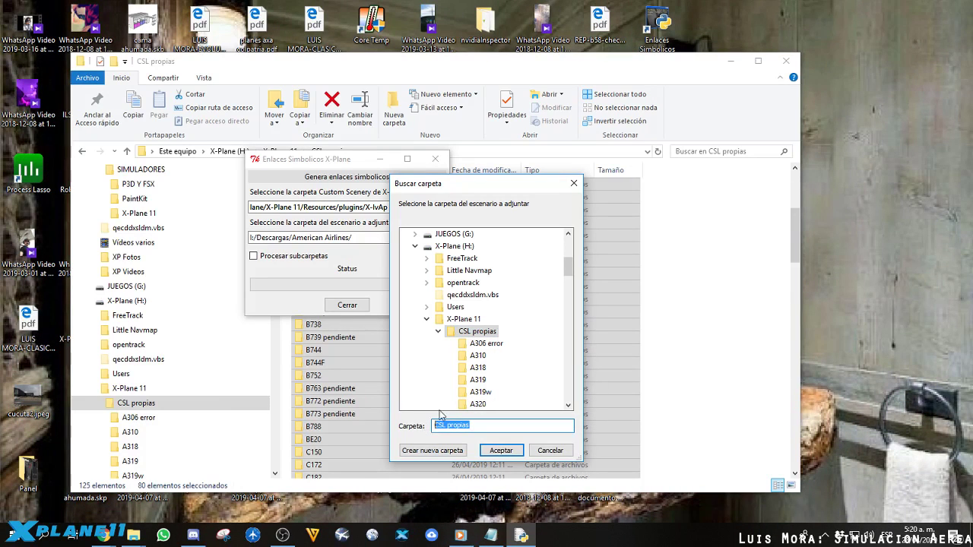
left_click(501, 450)
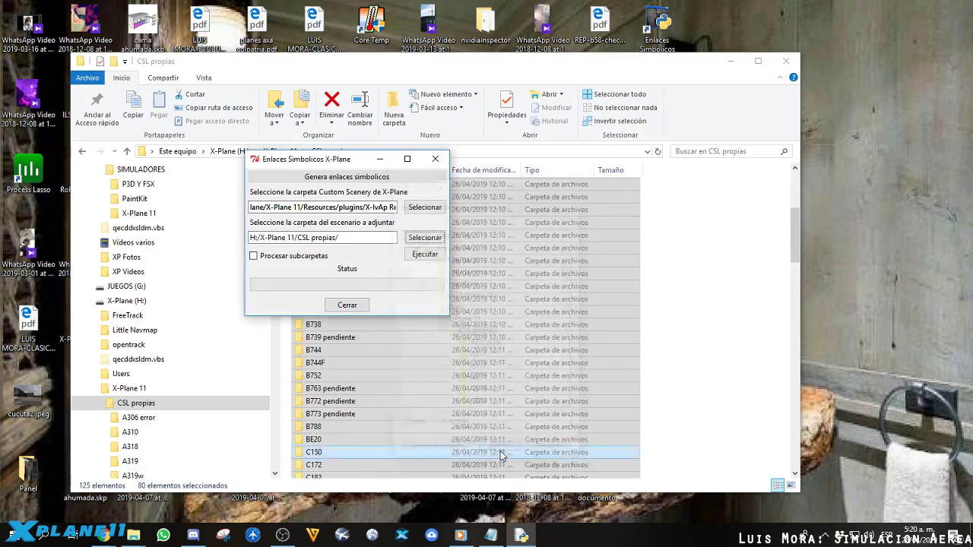
left_click_drag(350, 240, 292, 239)
left_click(337, 238)
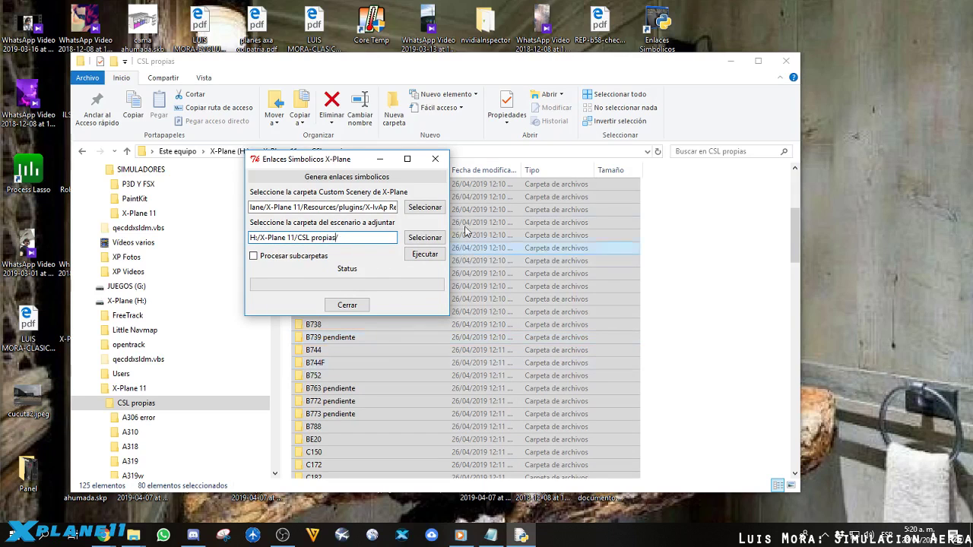
Enable Procesar subcarpetas, generate the symbolic links for the CSL propias subfolders, and dismiss the result message
left_click(255, 257)
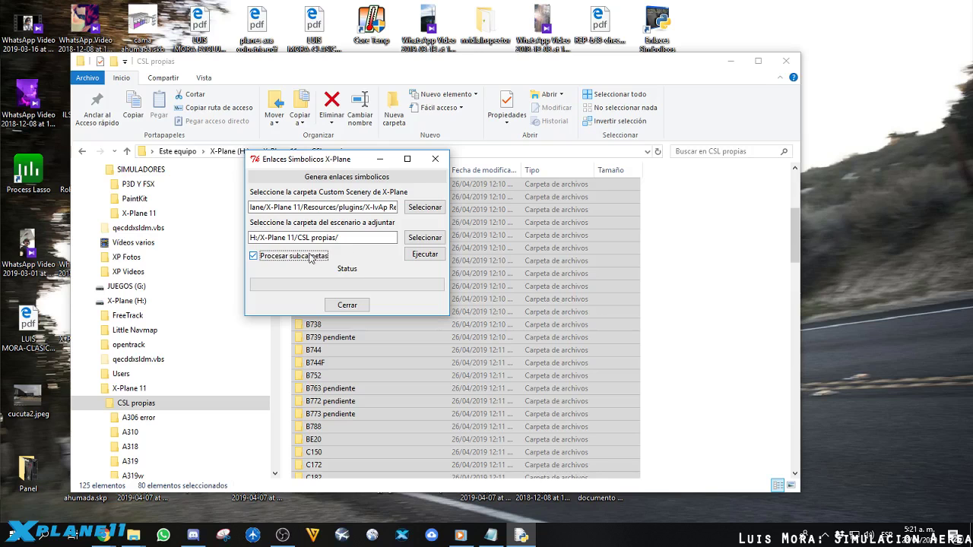
left_click(424, 255)
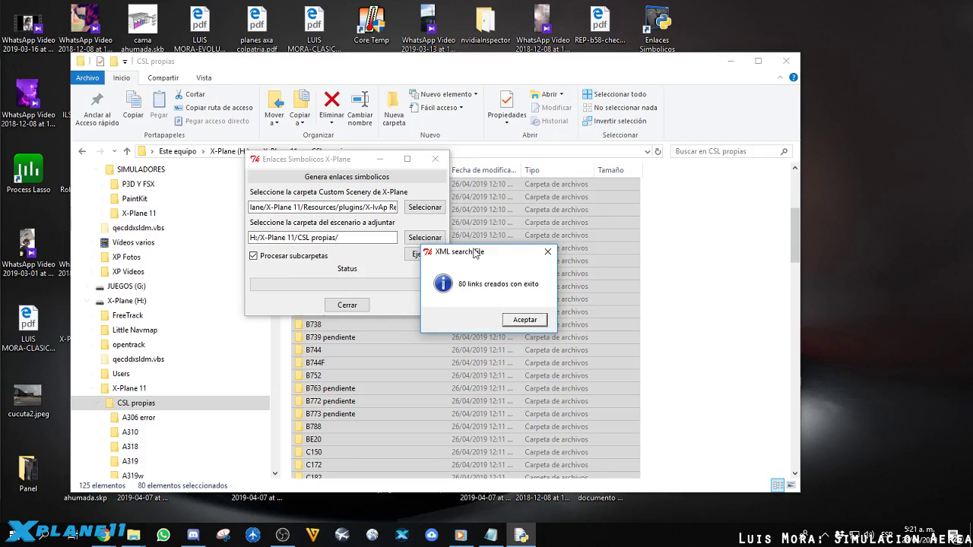
left_click_drag(495, 258, 550, 202)
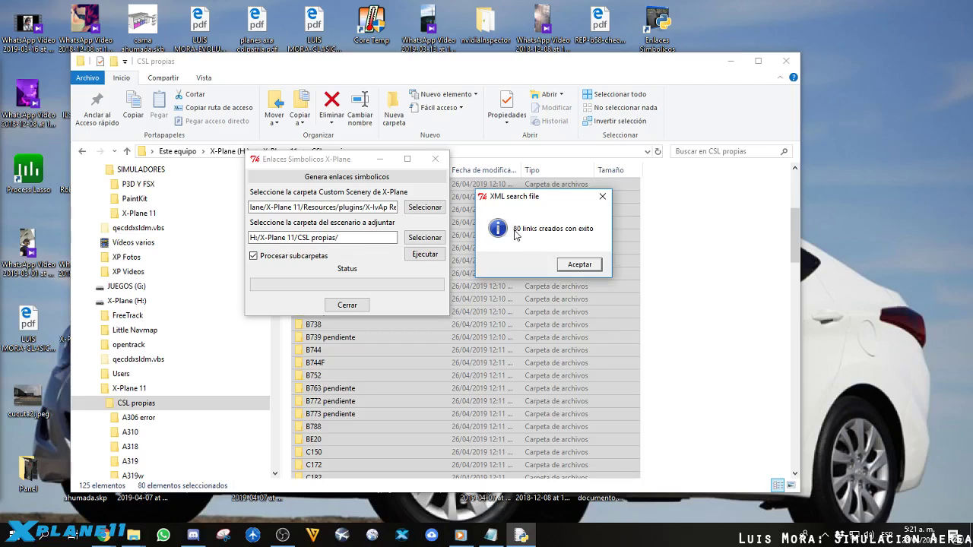
left_click(579, 267)
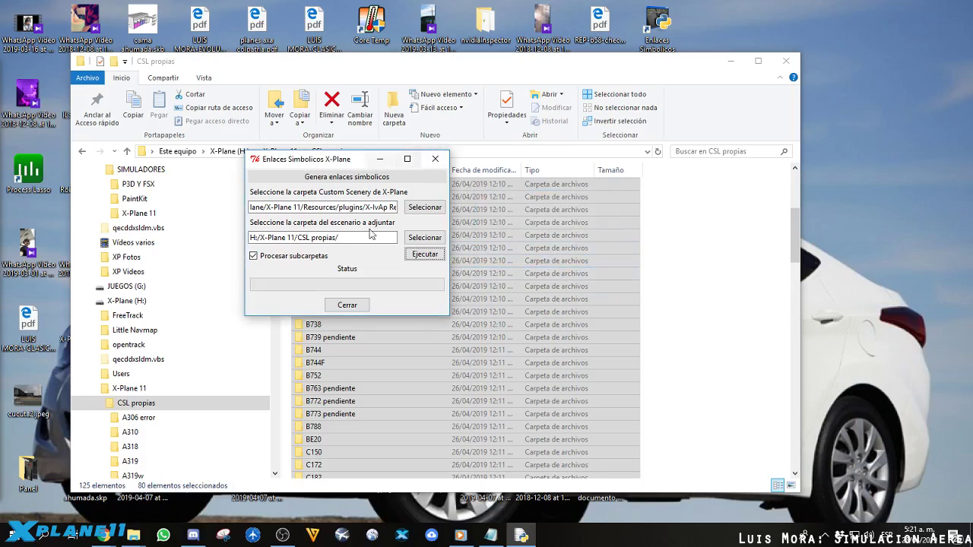
Minimize the link tool, open the CSL folder under X-IvAp Resources, and look through its linked aircraft folders down to ULAC
left_click(380, 158)
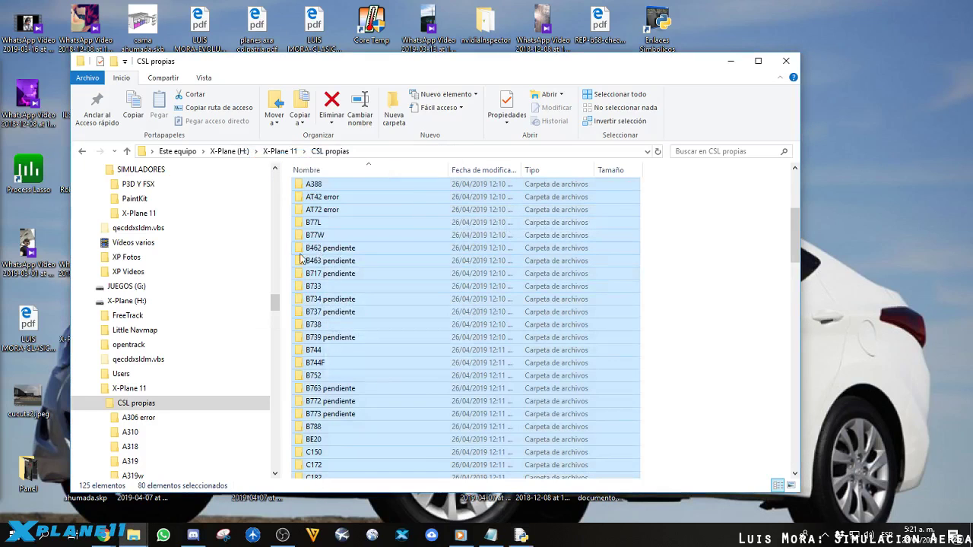
left_click_drag(276, 304, 276, 278)
left_click(287, 209)
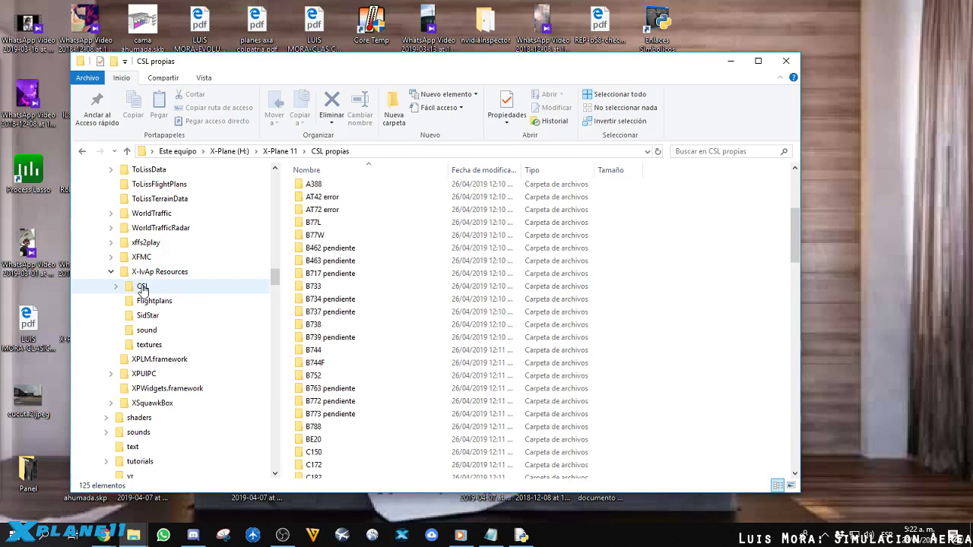
left_click(143, 288)
left_click(344, 189)
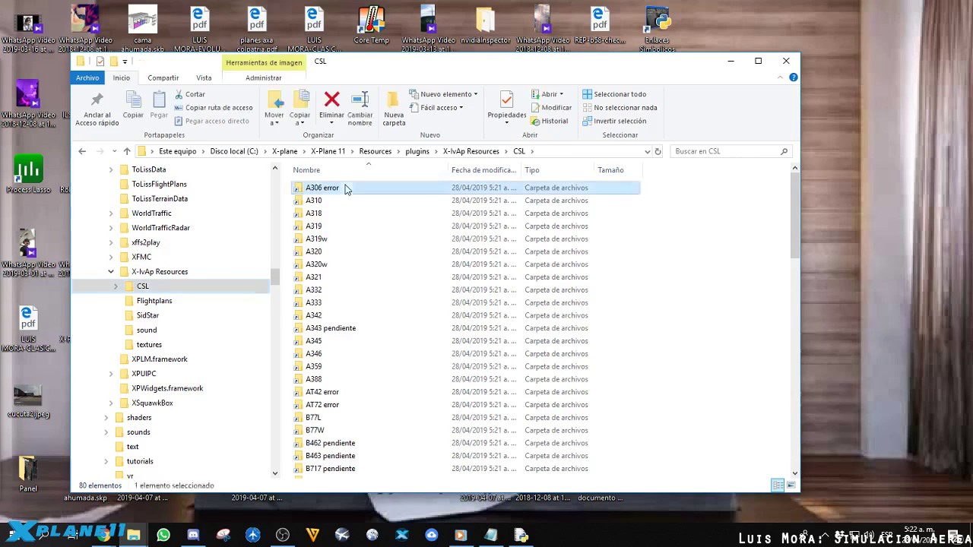
scroll(326, 213, "down", 10)
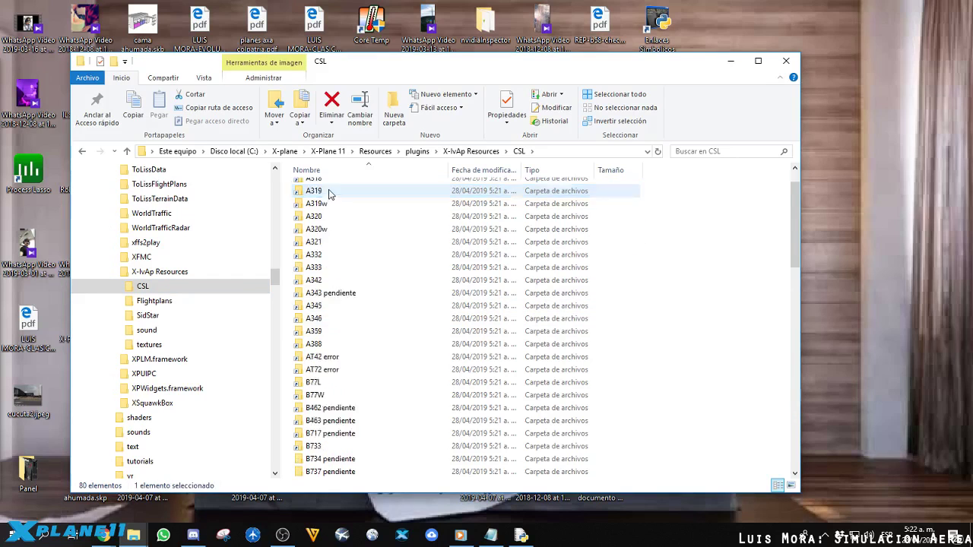
scroll(325, 207, "down", 10)
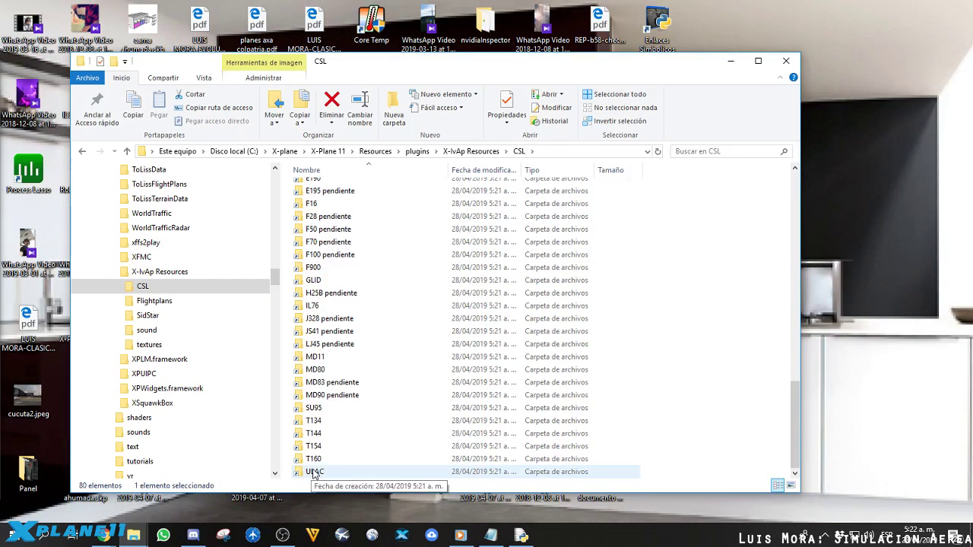
Look through the full list of linked aircraft folders in CSL once more, between A306 error and ULAC
left_click(313, 465)
scroll(331, 439, "down", 1)
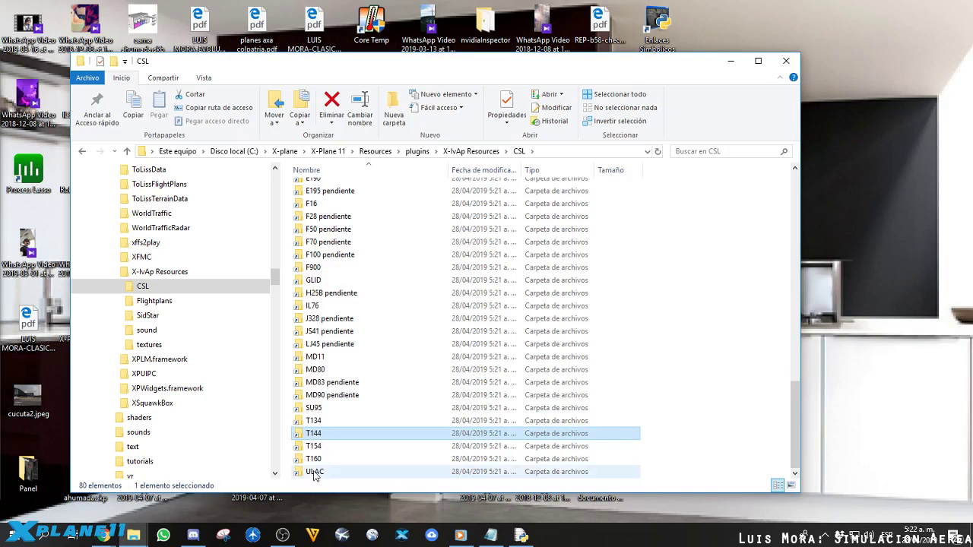
scroll(325, 426, "up", 10)
scroll(329, 380, "up", 6)
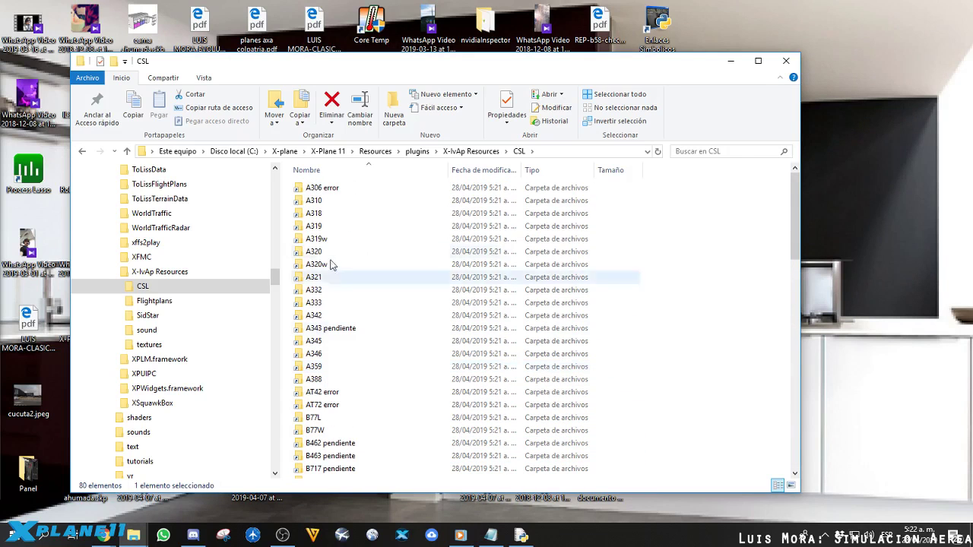
left_click(335, 192)
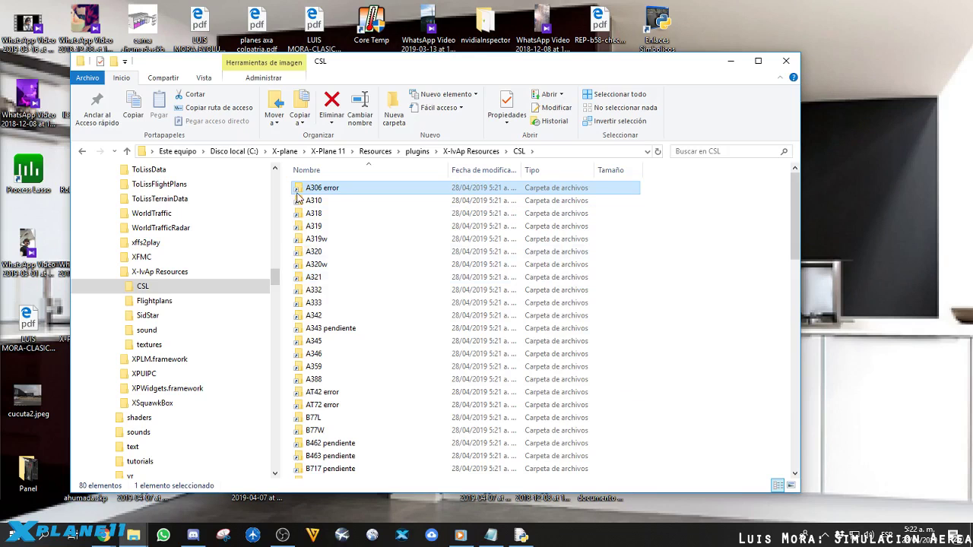
scroll(325, 228, "down", 13)
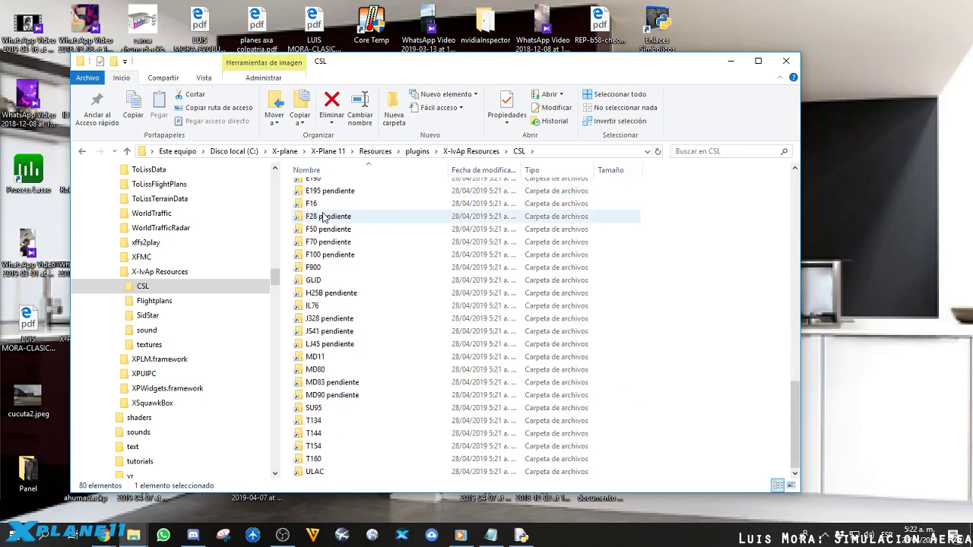
scroll(330, 319, "up", 13)
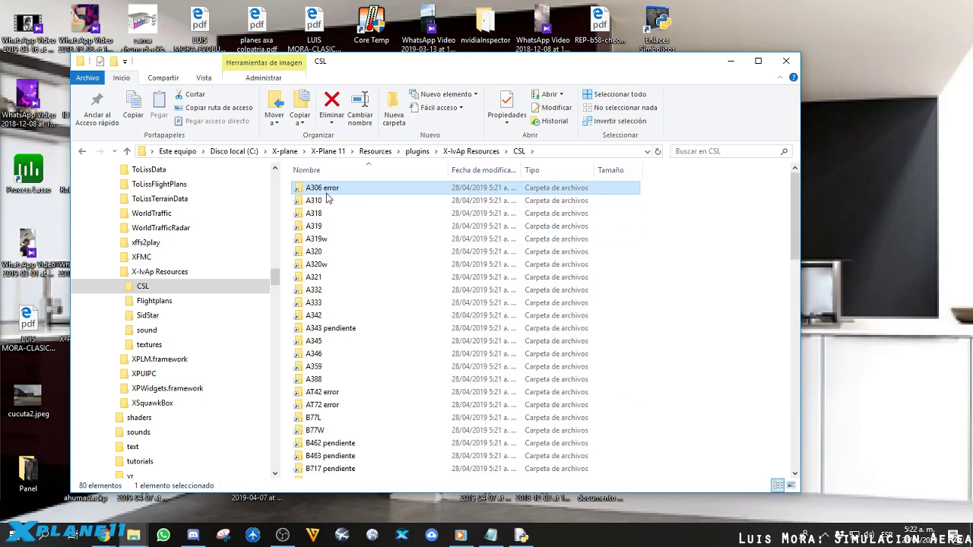
Open the linked A306 error folder in CSL and look through its texture files and A306.obj
double_click(329, 191)
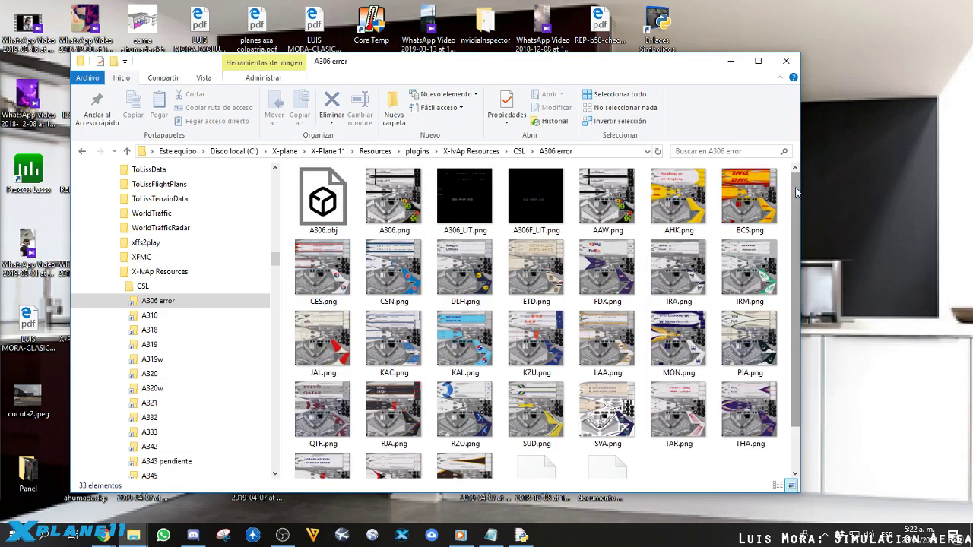
left_click_drag(800, 207, 794, 284)
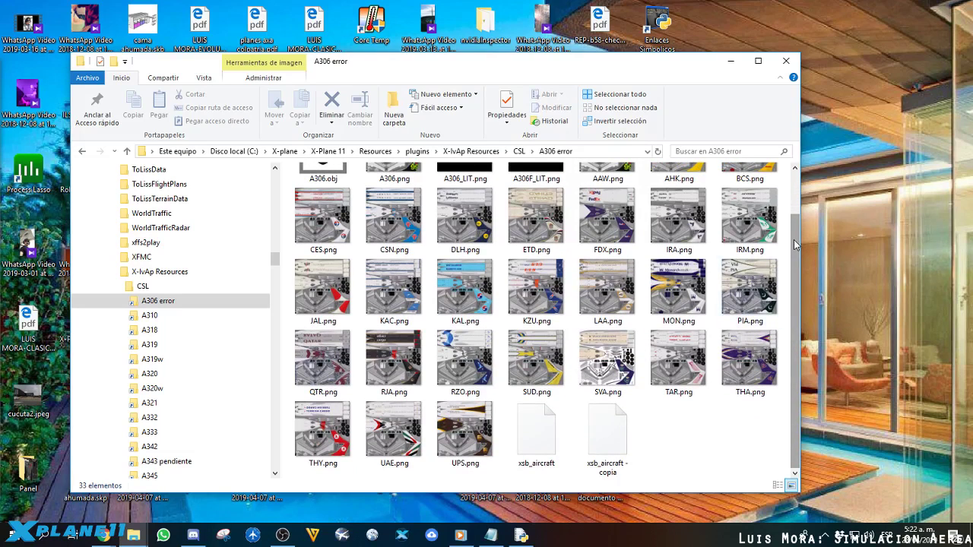
scroll(797, 280, "up", 2)
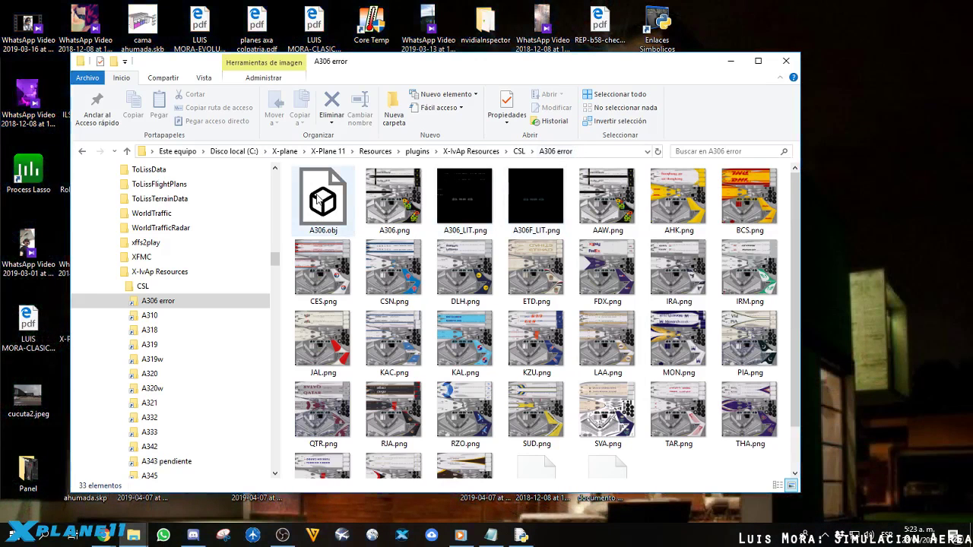
left_click(314, 196)
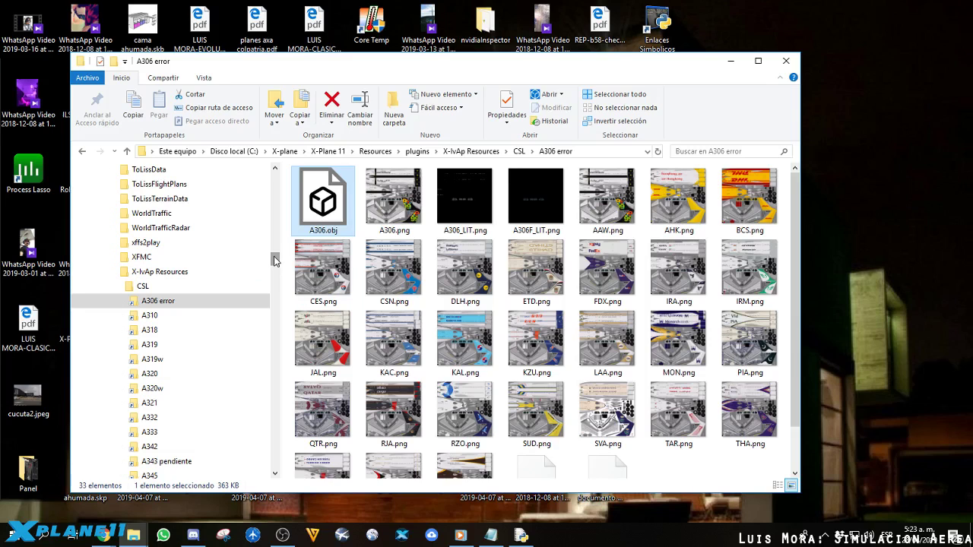
Compare the original A306 error folder in CSL propias on drive H: with its linked counterpart under X-IvAp Resources
mouse_move(274, 262)
left_mouse_down()
mouse_move(276, 336)
mouse_move(287, 353)
mouse_move(293, 332)
left_mouse_up()
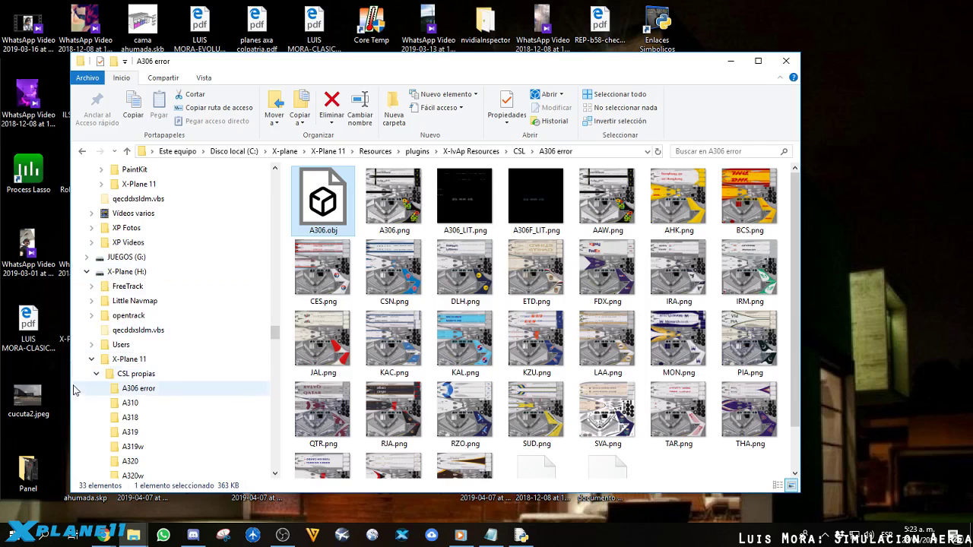
left_click(138, 388)
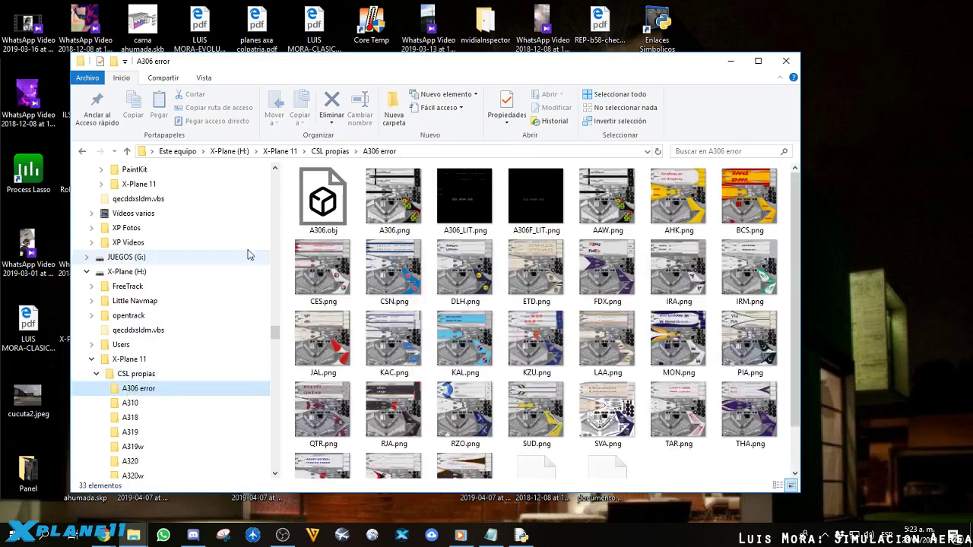
scroll(437, 244, "down", 1)
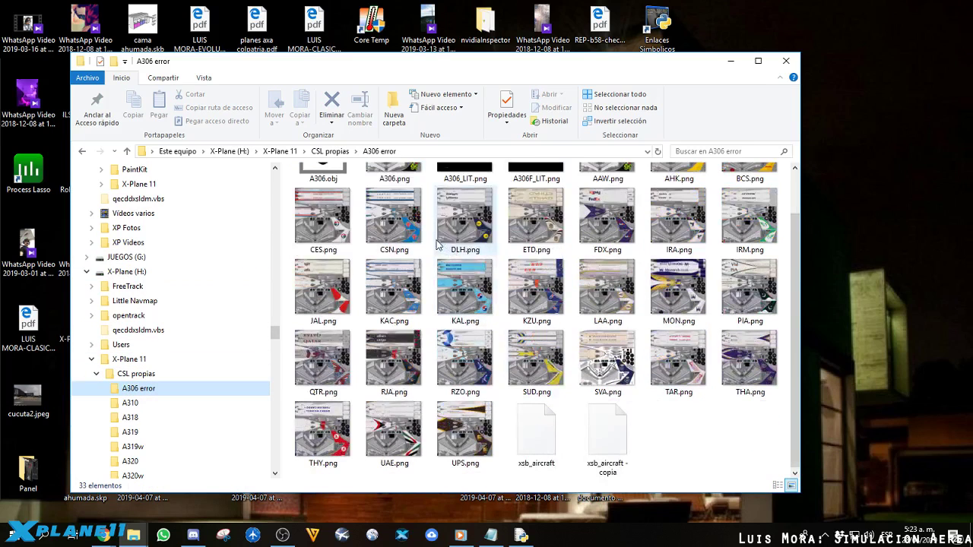
scroll(437, 245, "up", 1)
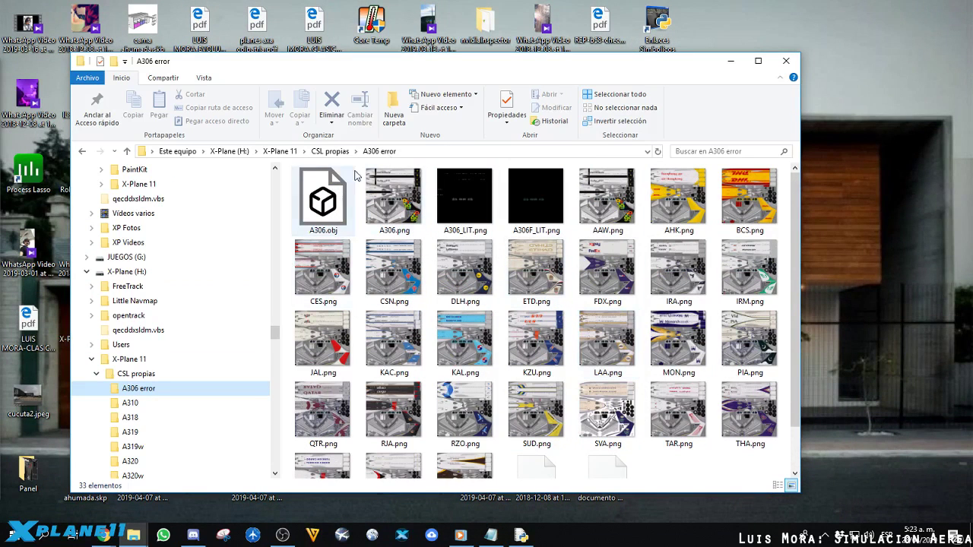
scroll(276, 252, "down", 10)
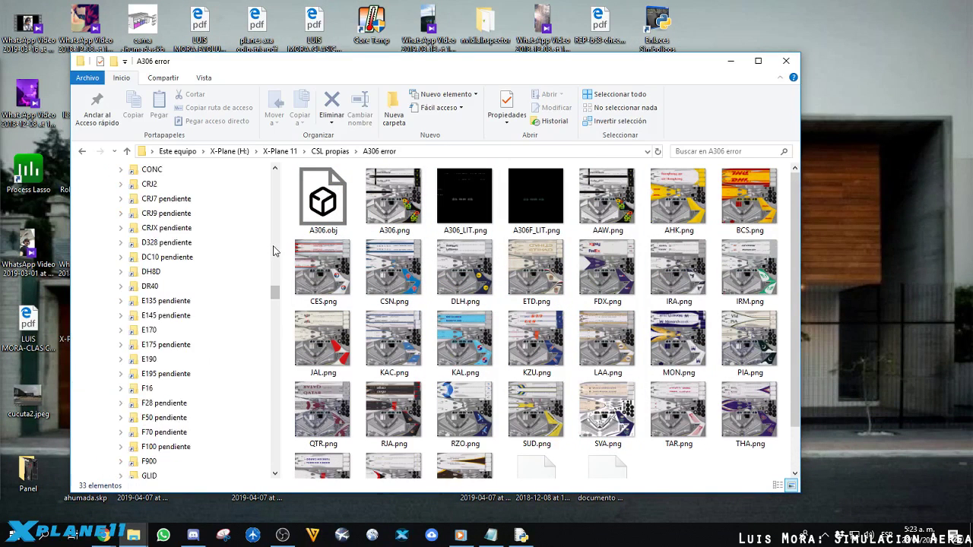
scroll(275, 251, "up", 10)
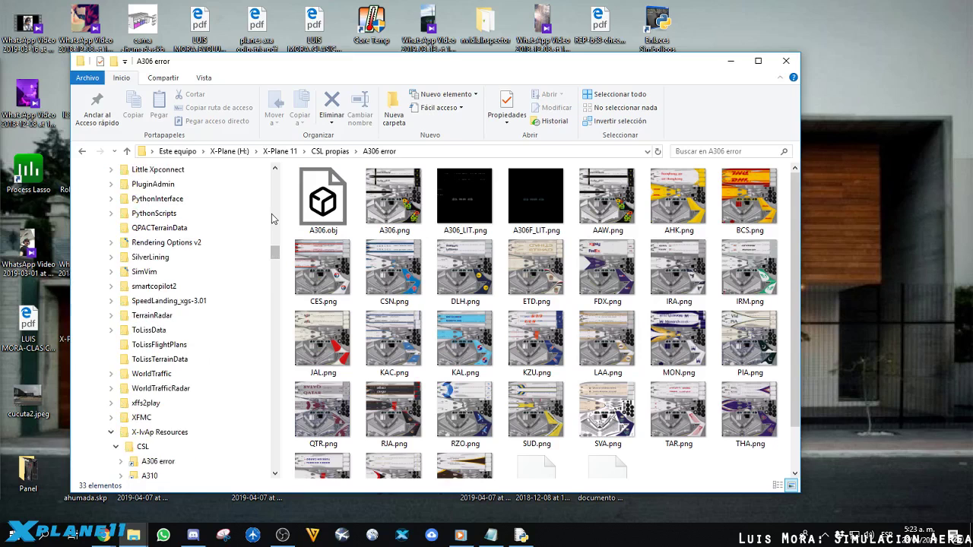
left_click(156, 460)
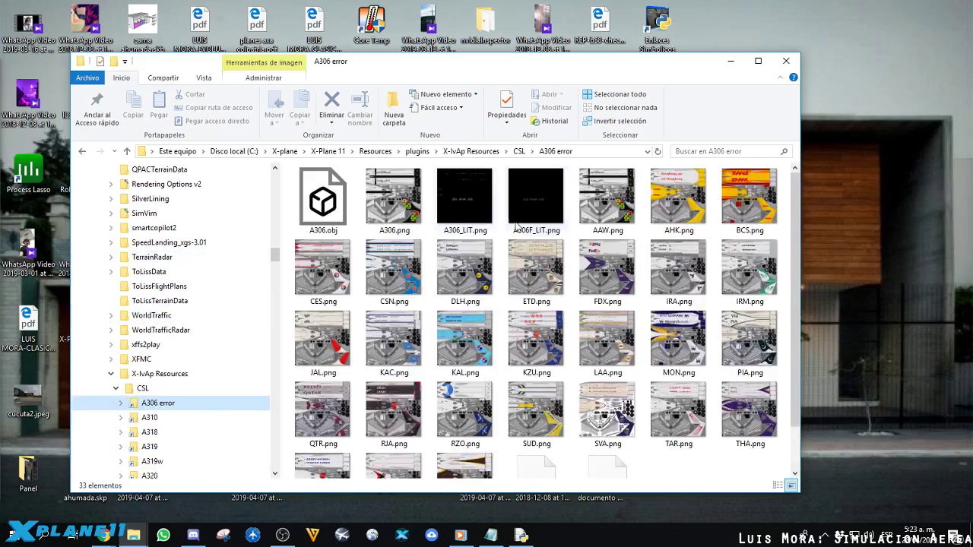
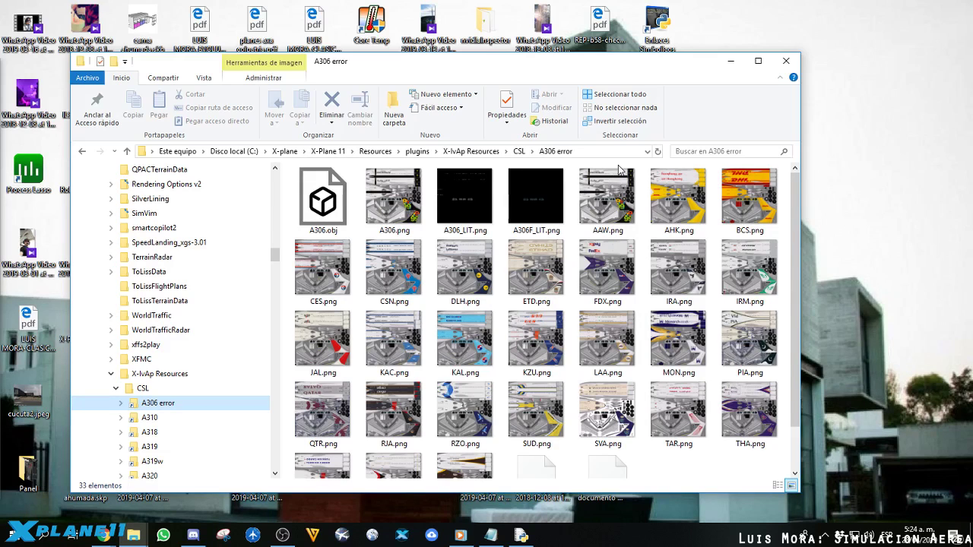
Open the Addons folder under Aircraft in drive C:'s X-Plane 11 installation and look through its aircraft folders
scroll(226, 263, "up", 1)
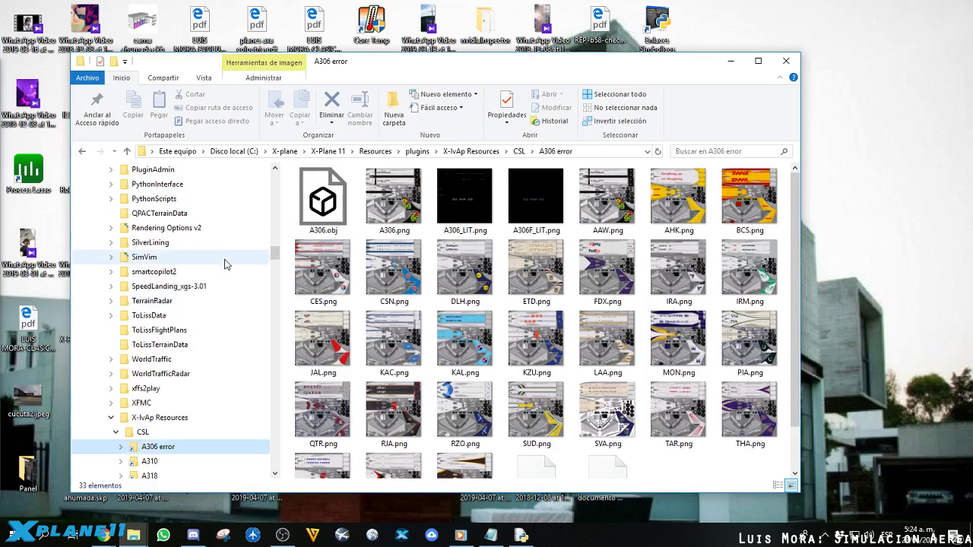
scroll(224, 263, "down", 2)
left_click_drag(277, 262, 276, 215)
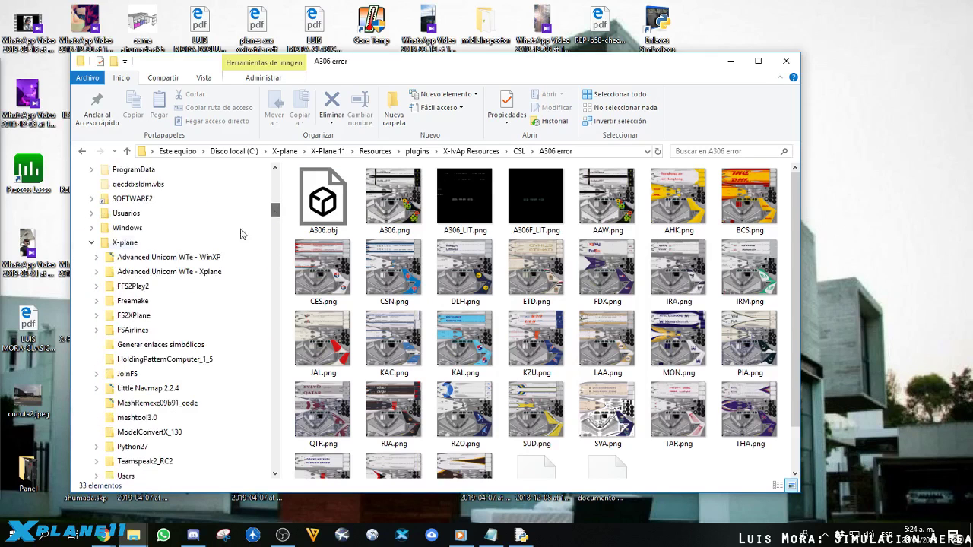
scroll(118, 282, "up", 5)
scroll(118, 282, "down", 2)
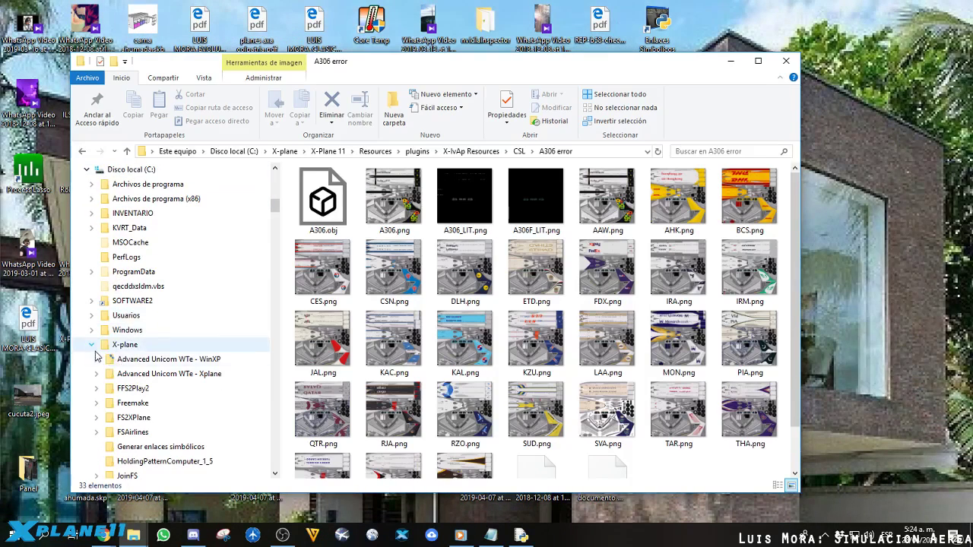
scroll(96, 356, "down", 7)
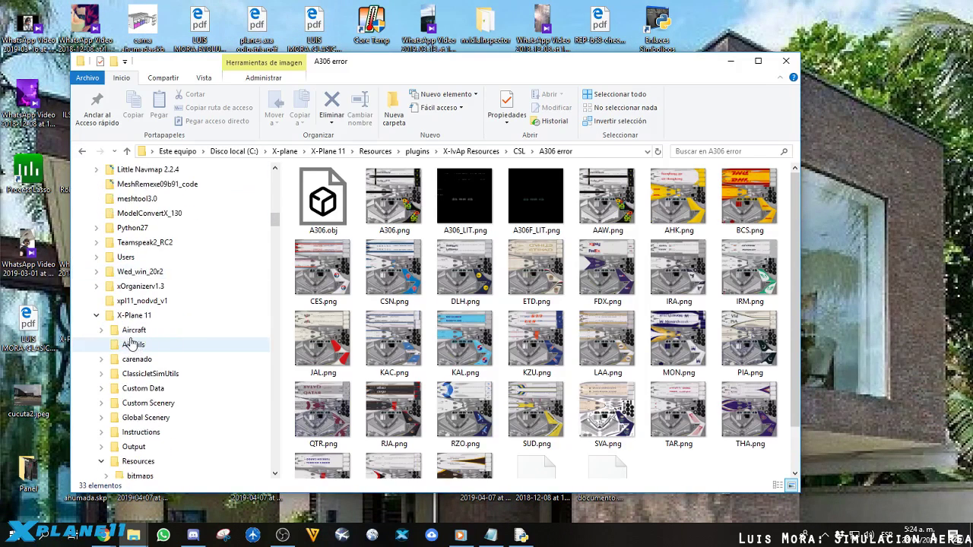
double_click(130, 331)
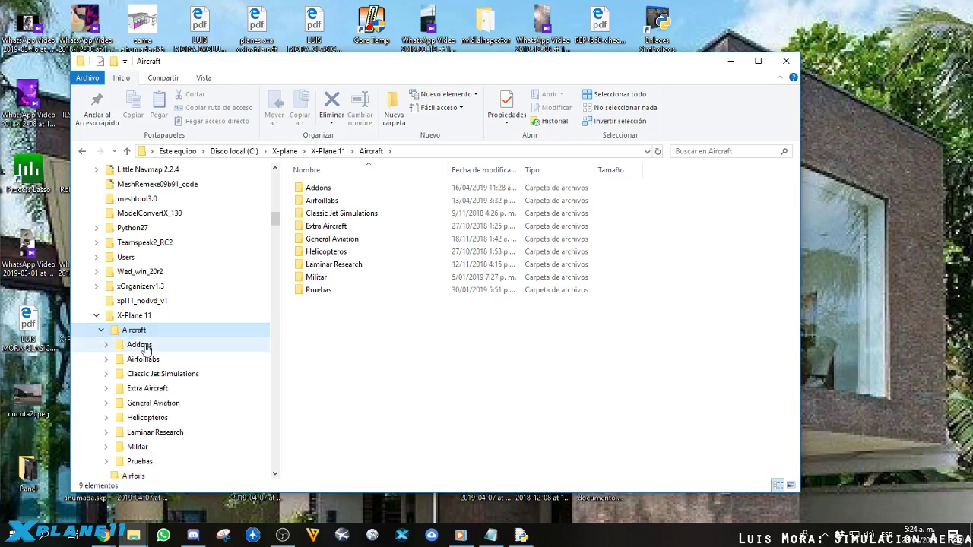
left_click(139, 345)
left_click(314, 187)
scroll(260, 321, "down", 1)
scroll(330, 308, "down", 1)
scroll(330, 308, "up", 1)
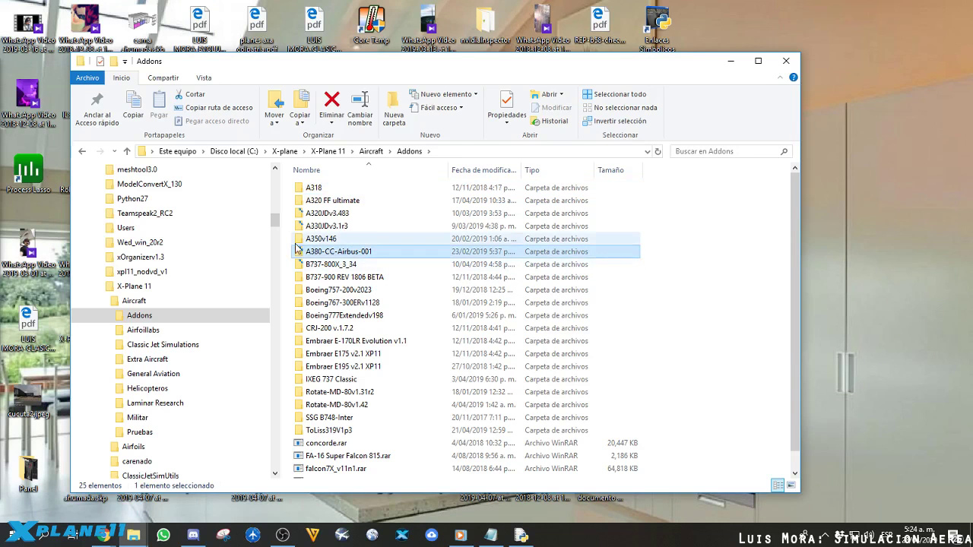
Tidy the folder tree by collapsing the INSTALADORES (F:) and Descargas (I:) drives and the X-Plane 11 folder on drive H:
mouse_move(275, 222)
left_mouse_down()
mouse_move(283, 308)
mouse_move(287, 223)
left_mouse_up()
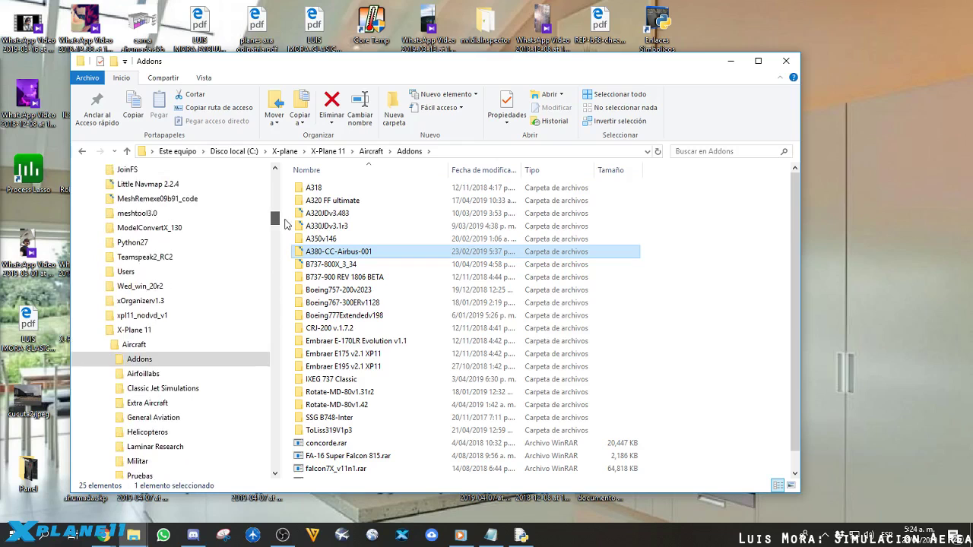
scroll(144, 380, "down", 3)
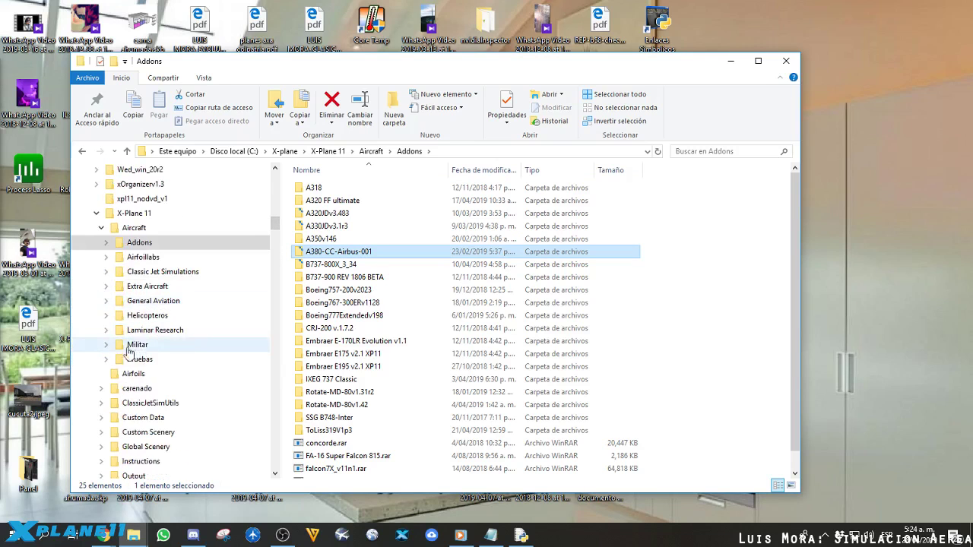
scroll(108, 373, "down", 6)
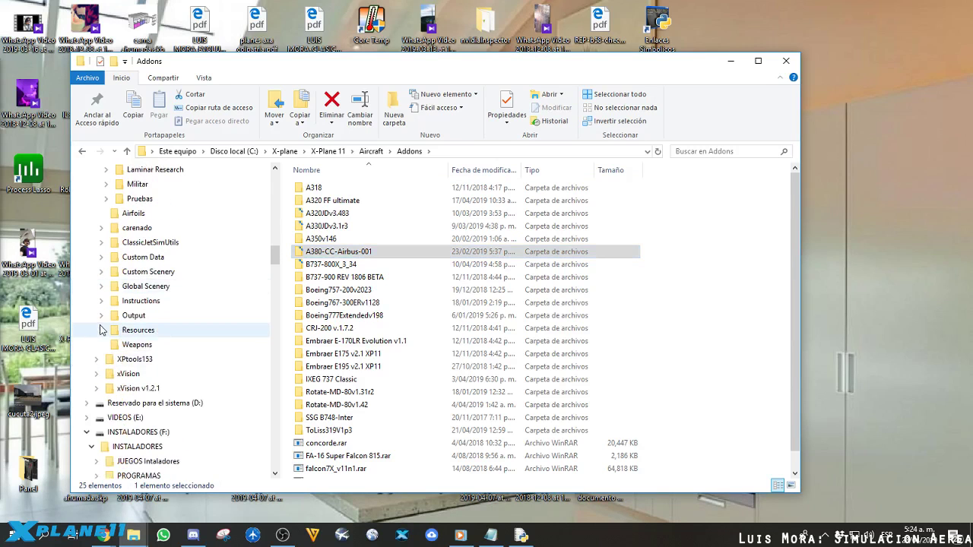
scroll(130, 321, "down", 2)
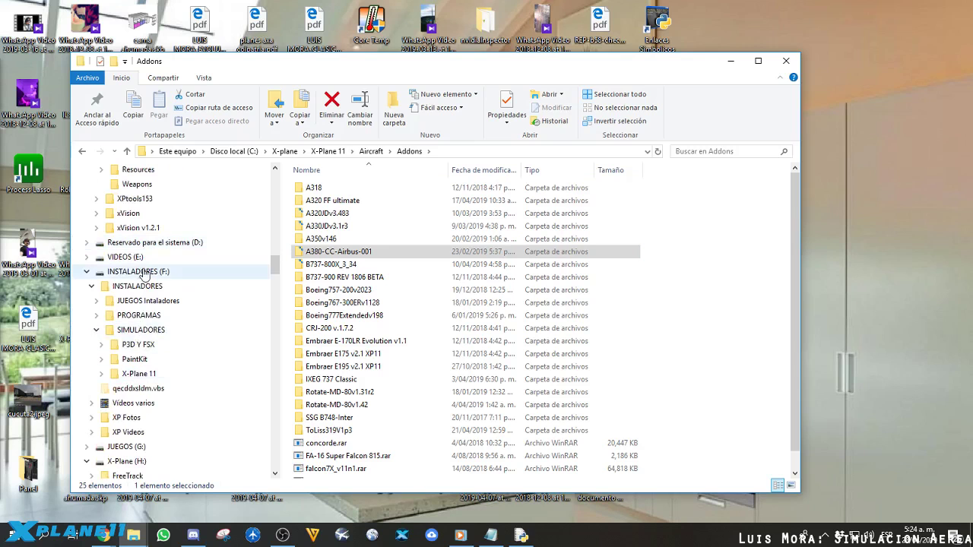
scroll(106, 319, "down", 2)
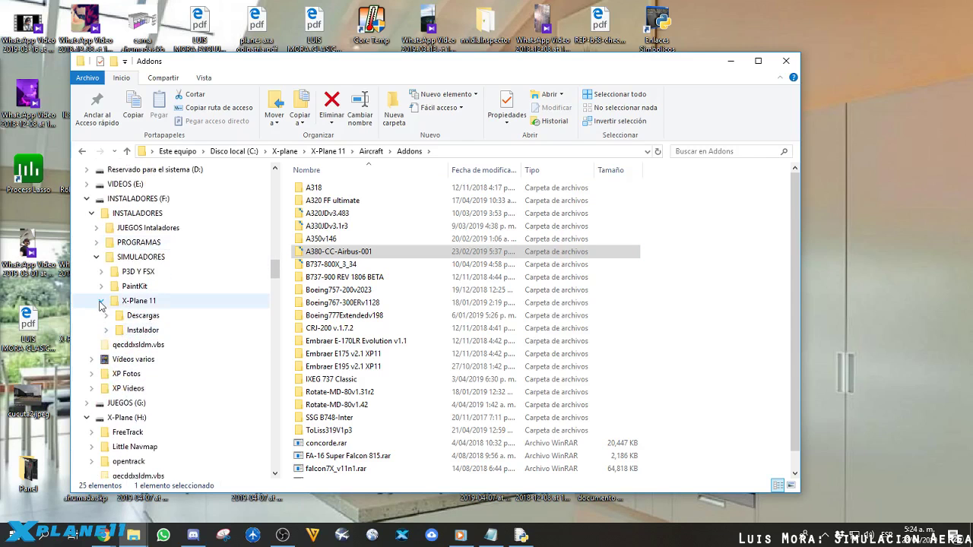
left_click(87, 199)
scroll(107, 259, "down", 1)
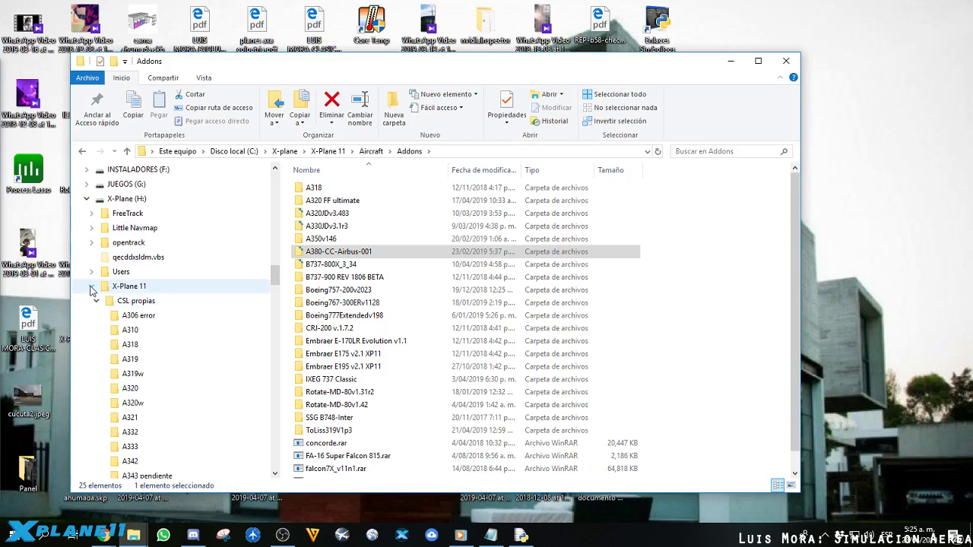
left_click(95, 301)
left_click(91, 286)
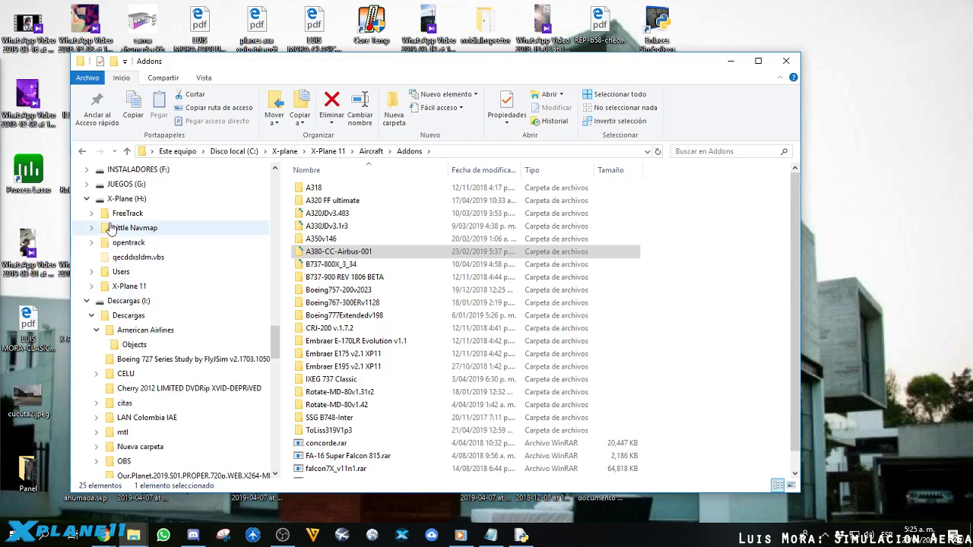
left_click(96, 329)
left_click(86, 301)
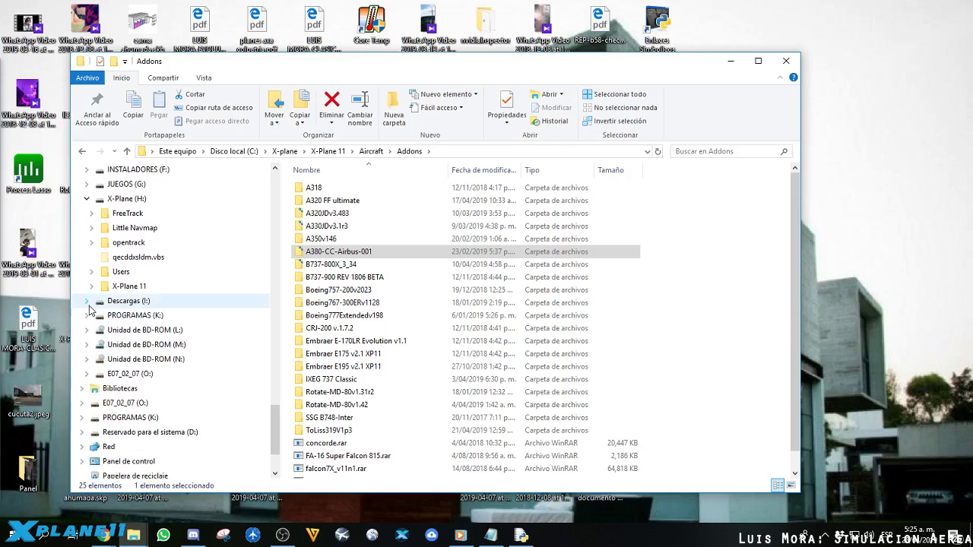
Select all aircraft folders in Aircraft\Adicionales on drive H:, and expand the Addons folder under drive C:'s X-Plane 11 Aircraft folder
left_click(91, 286)
left_click(134, 315)
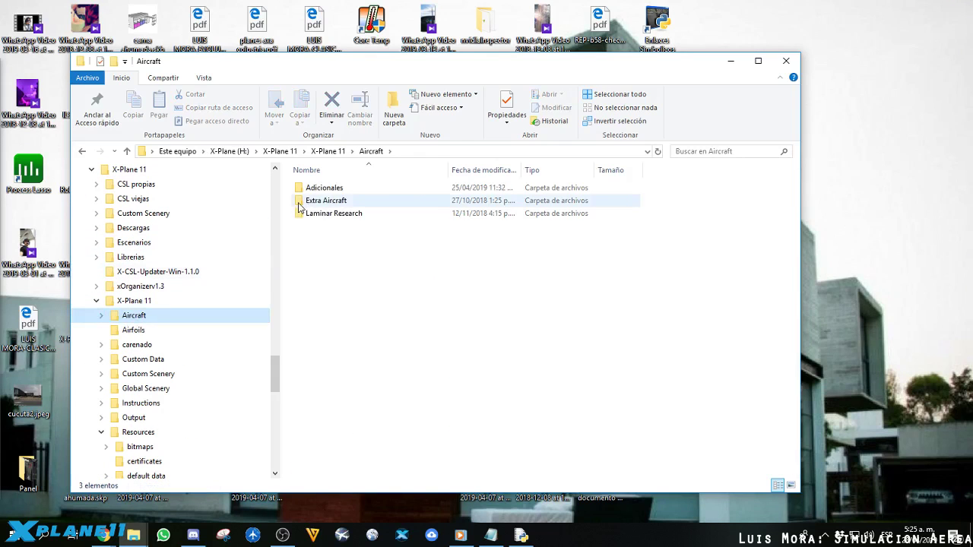
double_click(325, 188)
left_click_drag(382, 340, 318, 194)
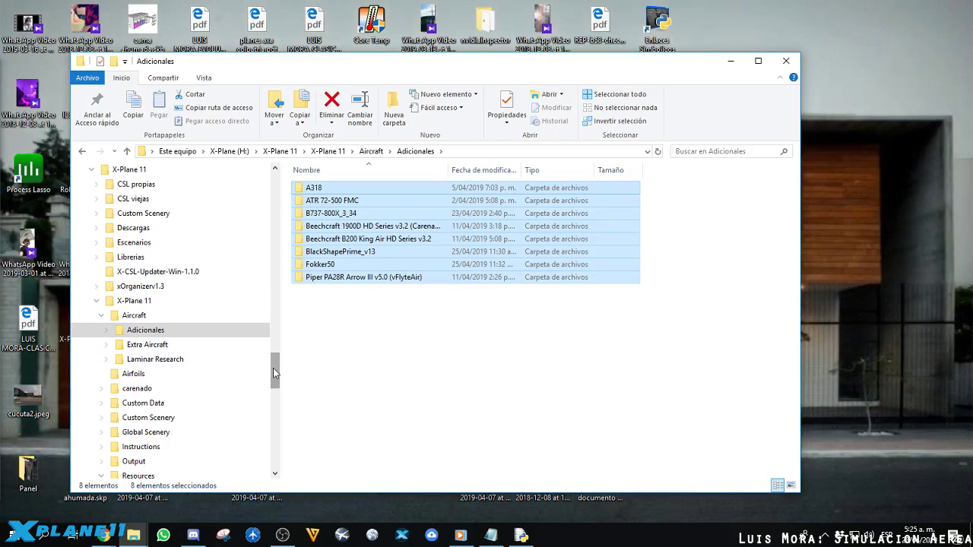
left_click_drag(273, 368, 275, 320)
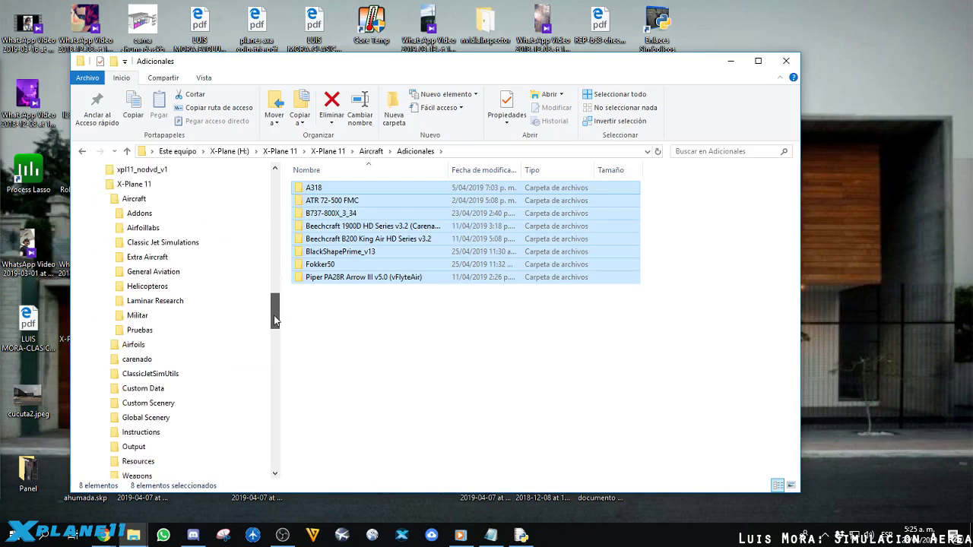
left_click(106, 214)
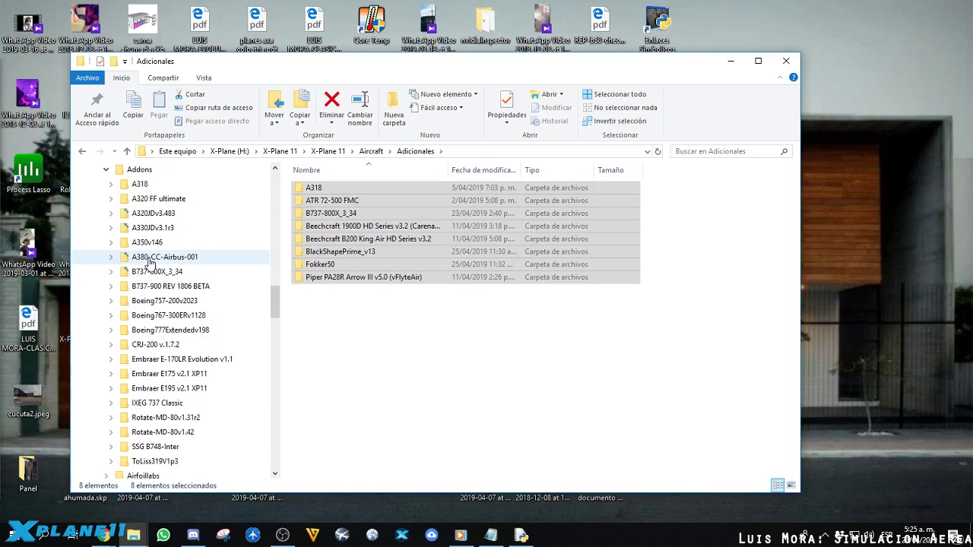
In the Enlaces Simbolicos X-Plane tool, set the Custom Scenery folder to H:/X-Plane 11/X-Plane 11/Aircraft/Adicionales
left_click(149, 259)
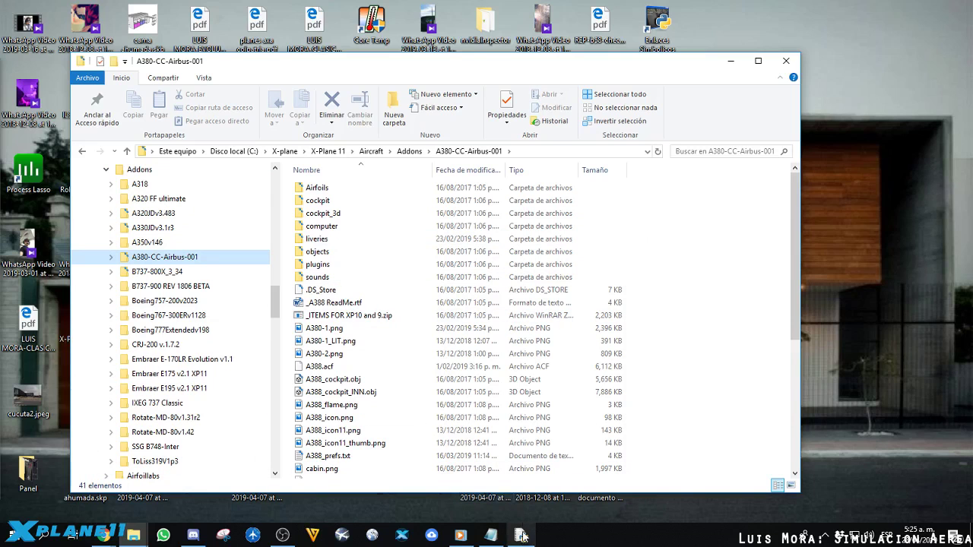
left_click(521, 535)
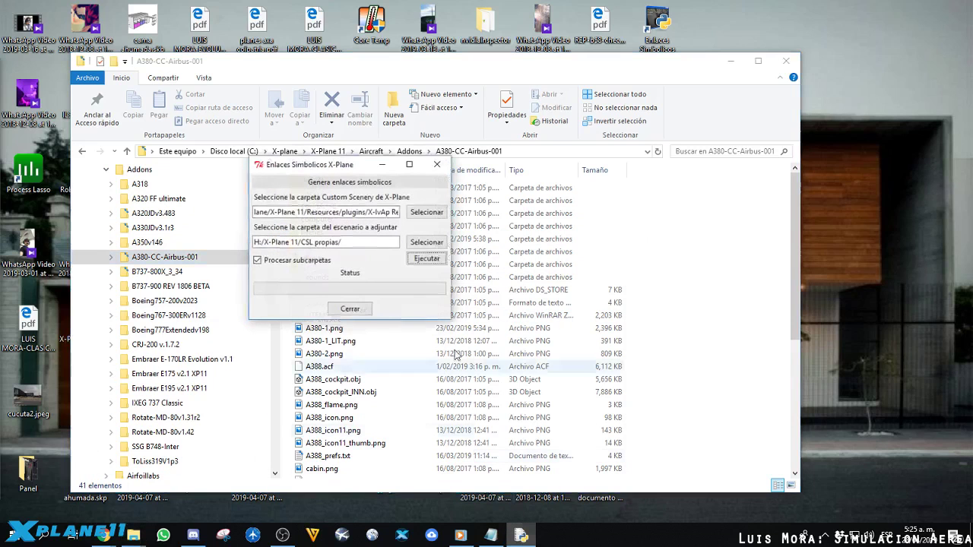
left_click(426, 210)
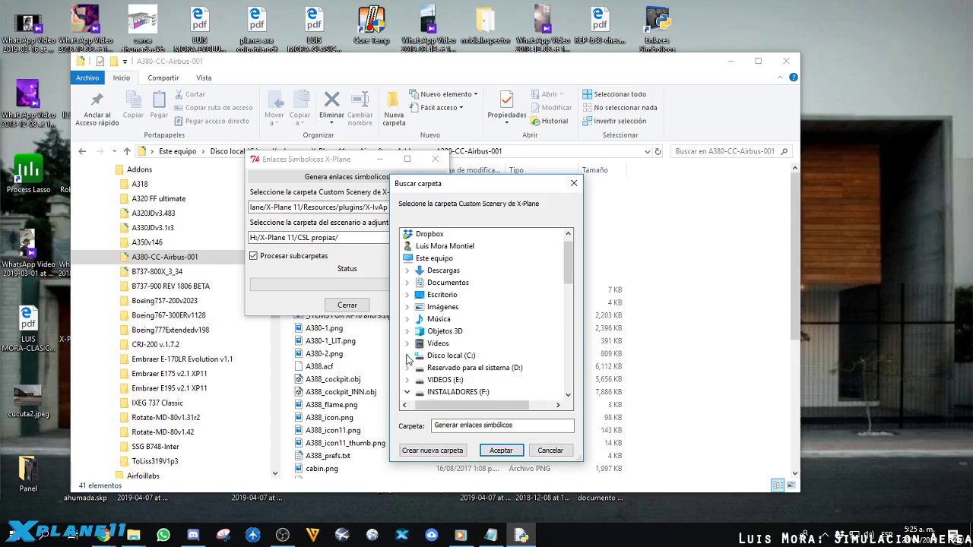
scroll(467, 364, "down", 4)
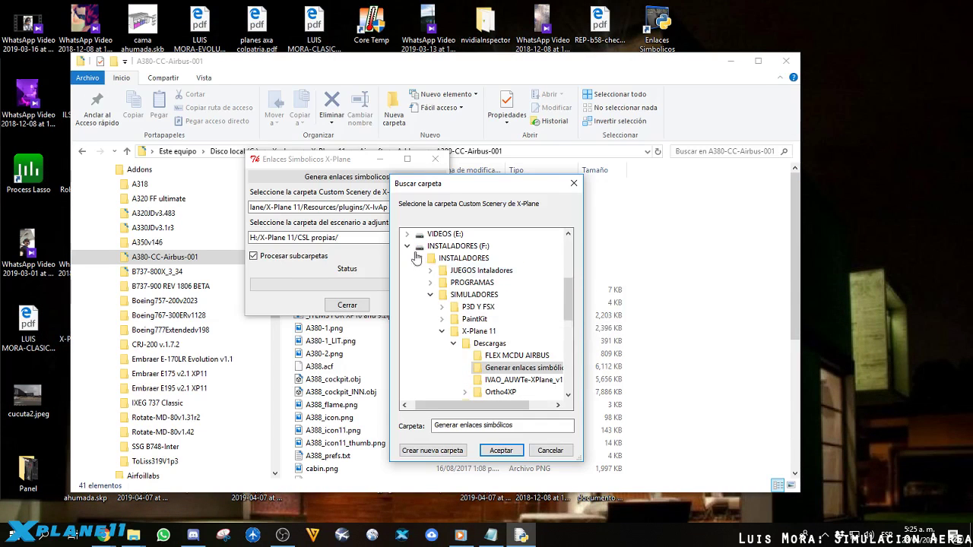
left_click(407, 246)
left_click(414, 271)
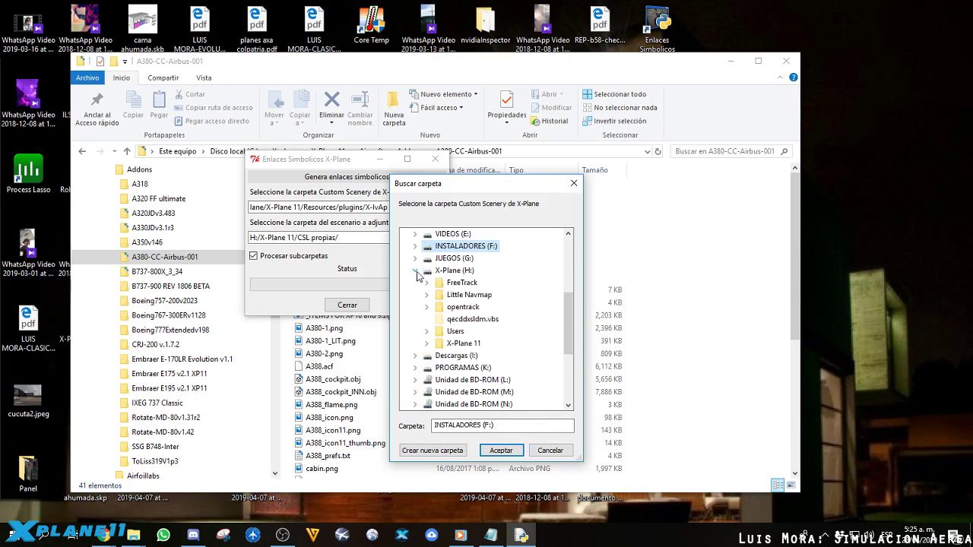
left_click(426, 342)
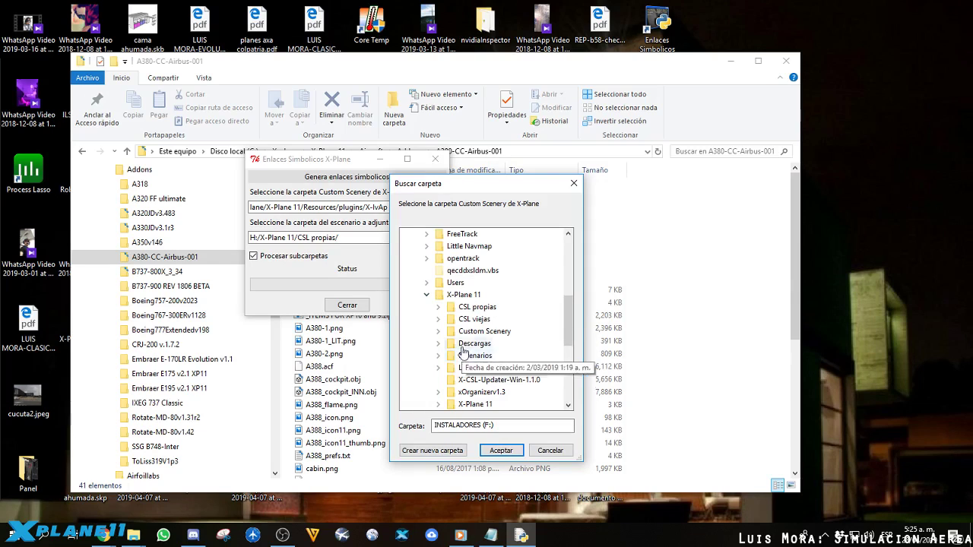
scroll(477, 327, "down", 3)
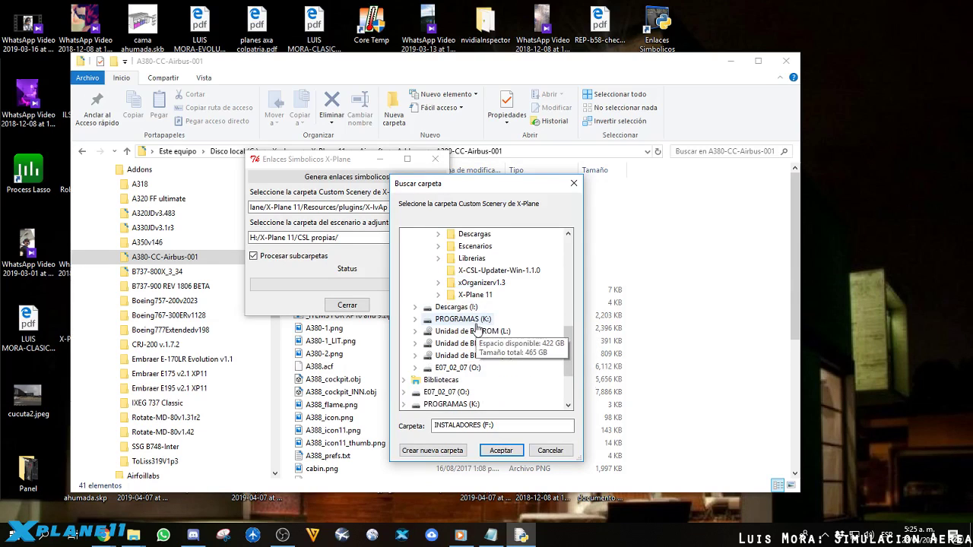
left_click(437, 282)
left_click(449, 295)
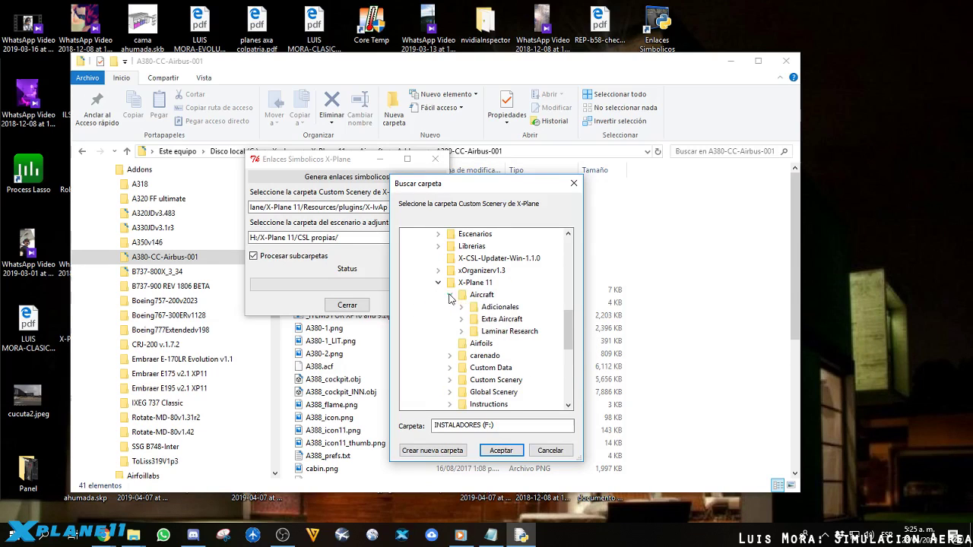
double_click(506, 307)
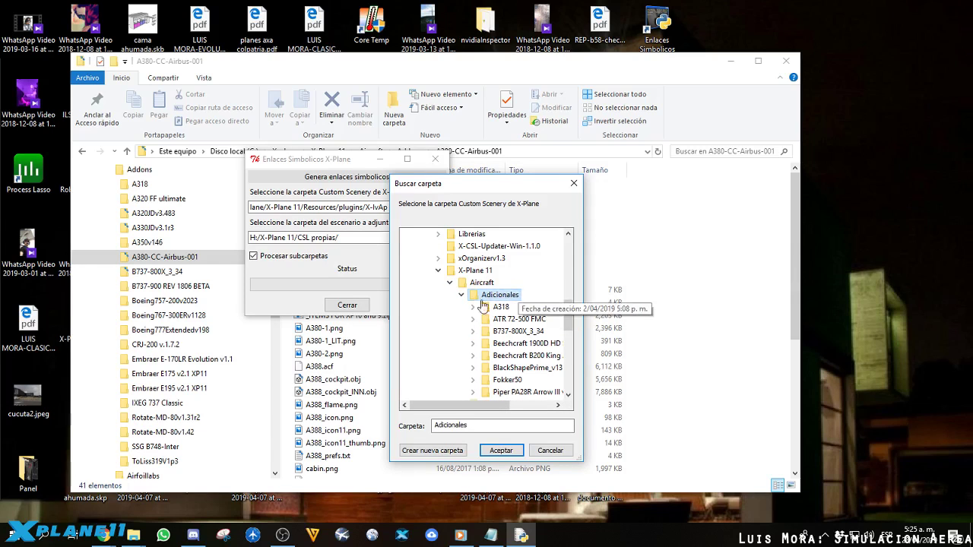
left_click(507, 455)
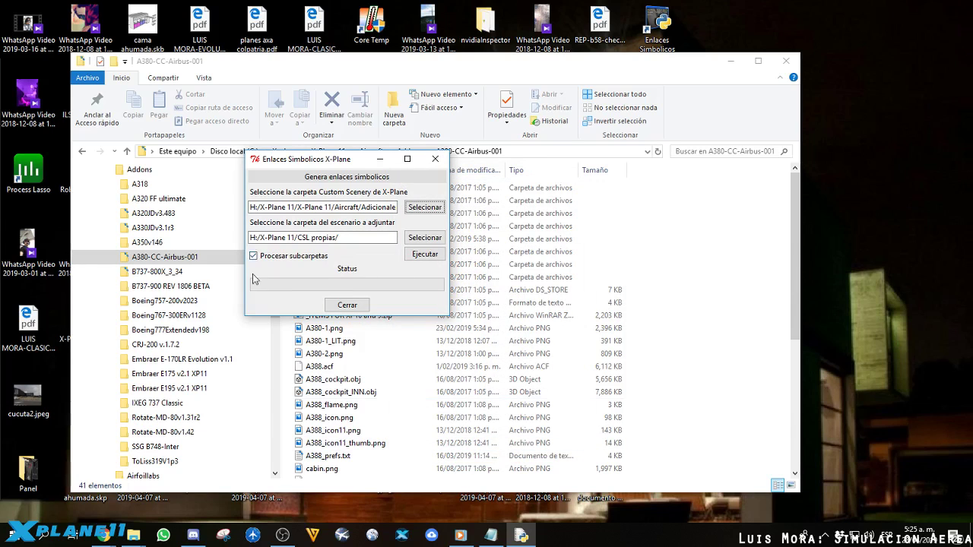
Set the folder to attach to A380-CC-Airbus-001 inside C:/X-plane/X-Plane 11/Aircraft/Addons
left_click(424, 237)
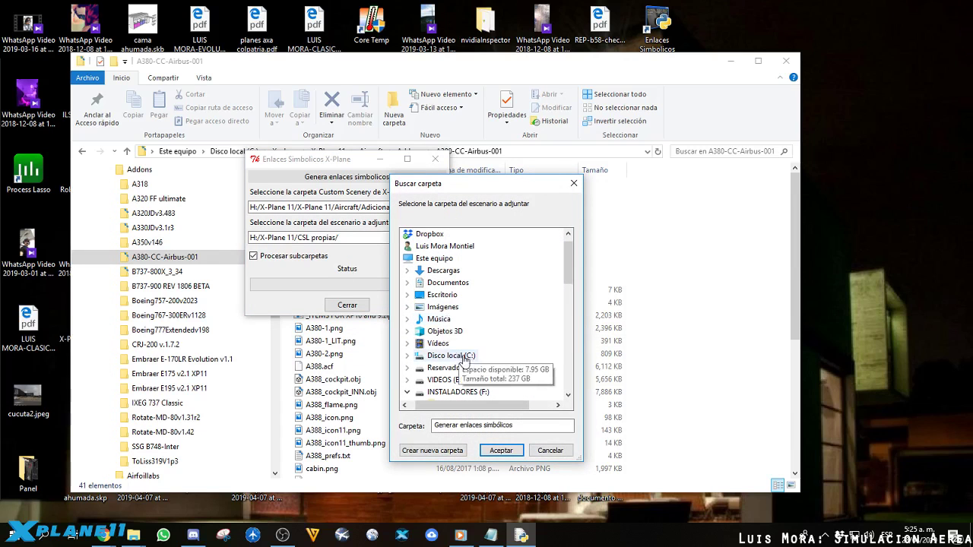
left_click(407, 354)
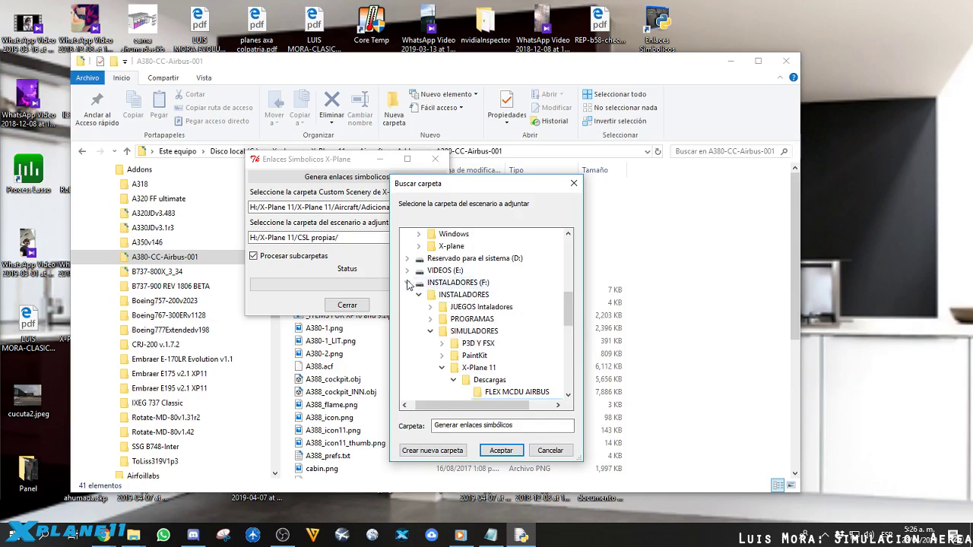
left_click(407, 282)
scroll(461, 323, "up", 3)
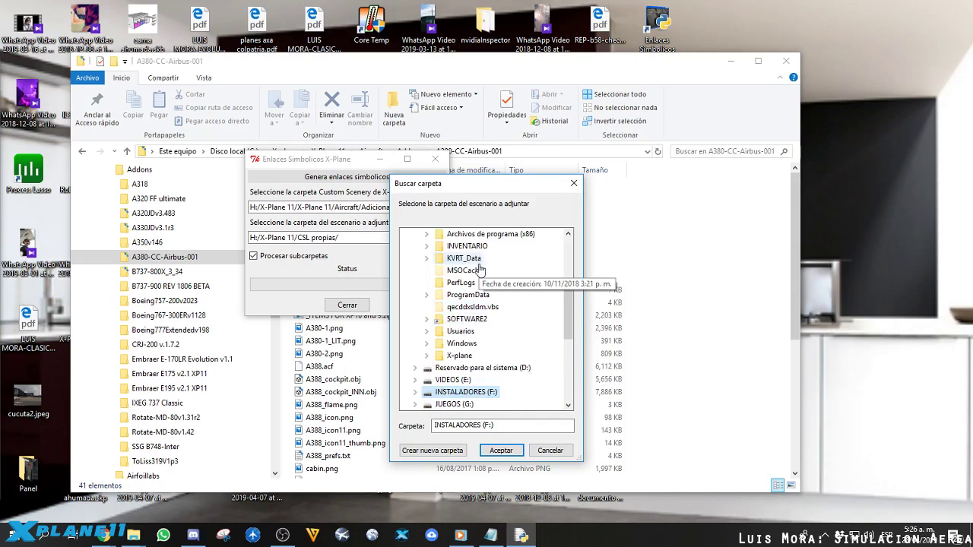
left_click(427, 355)
scroll(511, 348, "down", 3)
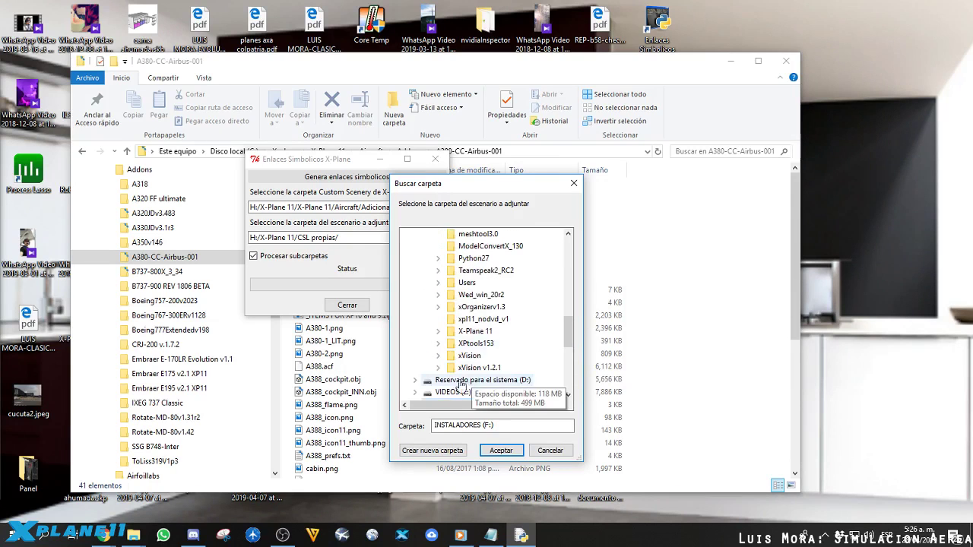
left_click(438, 332)
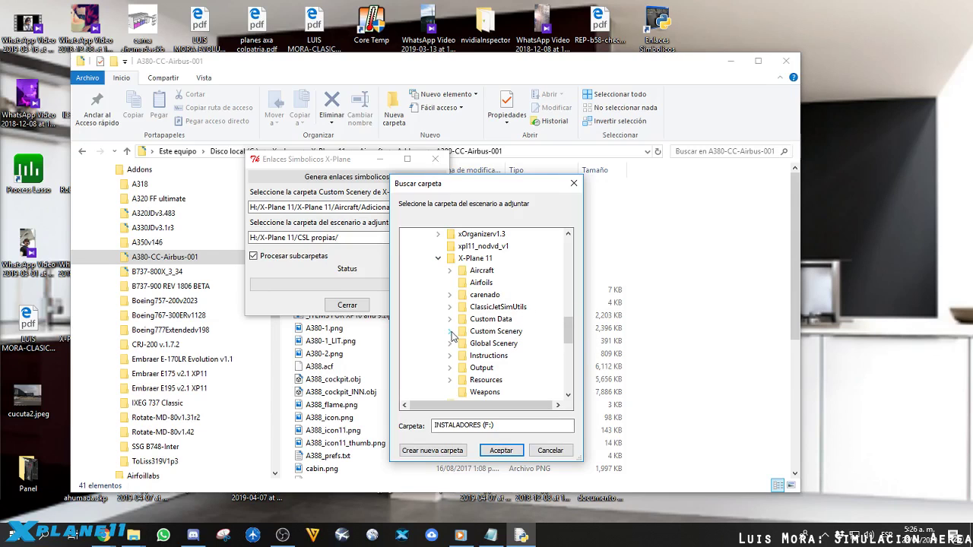
left_click(451, 270)
left_click(461, 282)
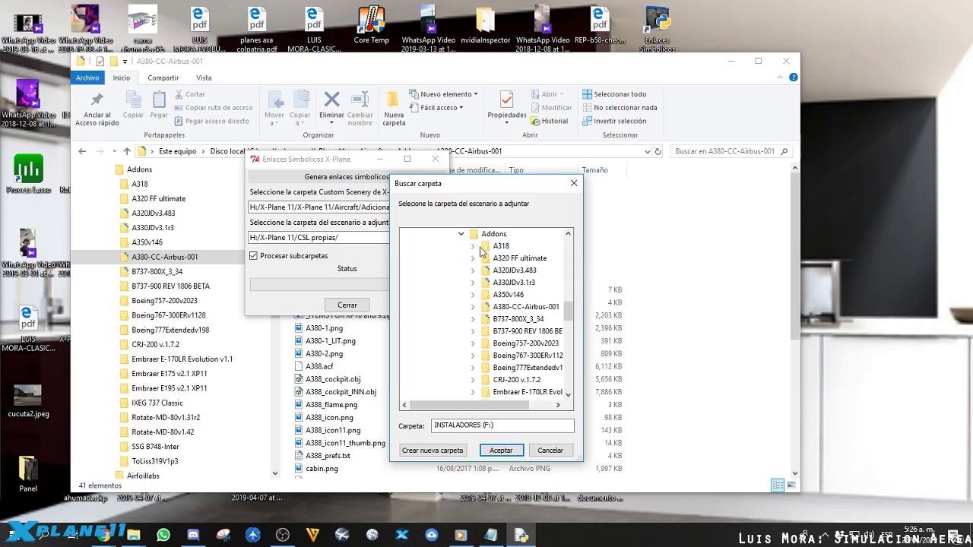
double_click(515, 308)
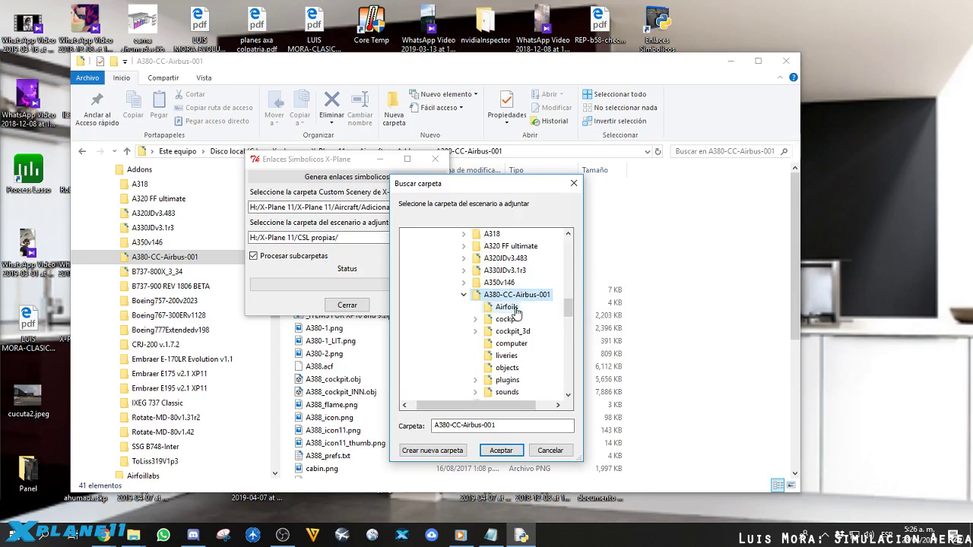
left_click(500, 450)
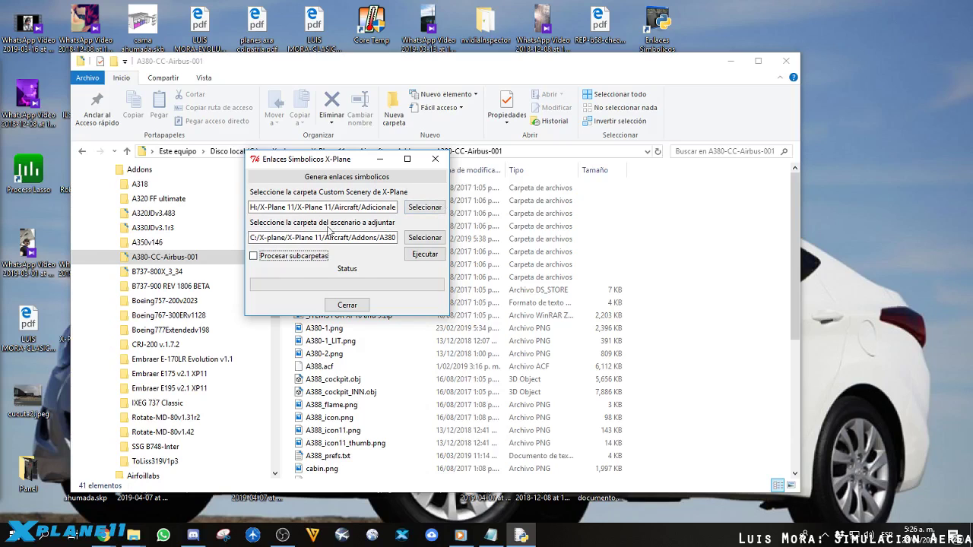
Generate the symbolic link for the A380 folder with subfolder processing turned off
left_click(428, 256)
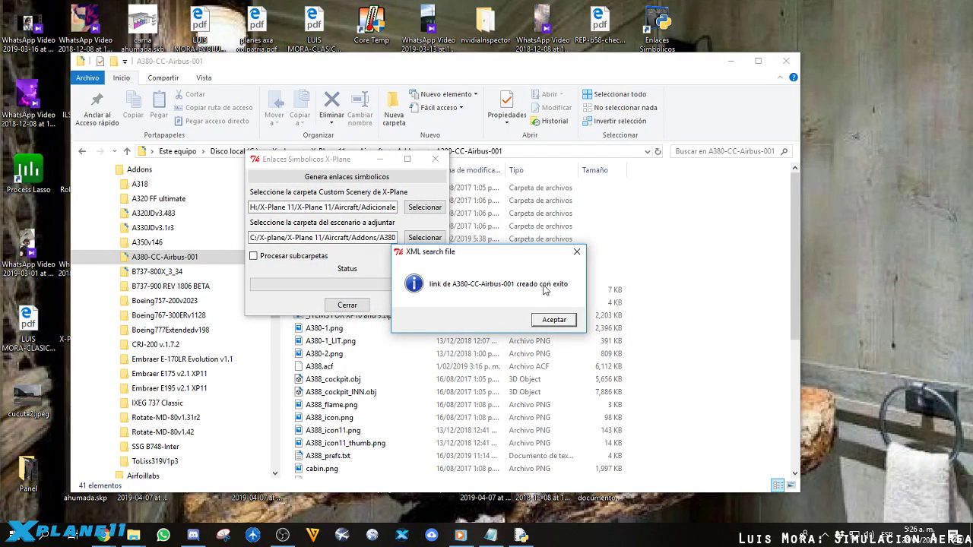
left_click(553, 320)
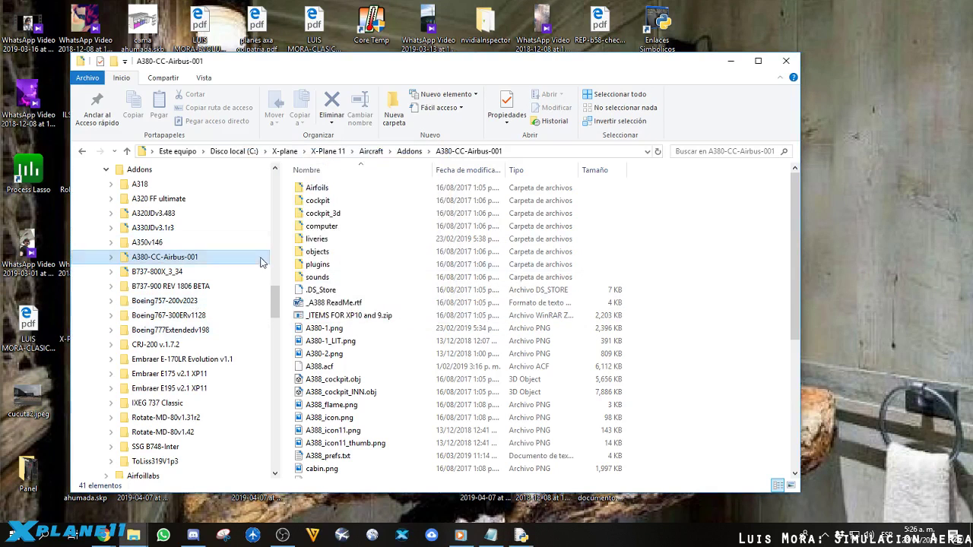
In File Explorer, open X-Plane 11\Aircraft\Adicionales on drive H: and select the linked A380-CC-Airbus-001 folder
left_click_drag(275, 301, 283, 441)
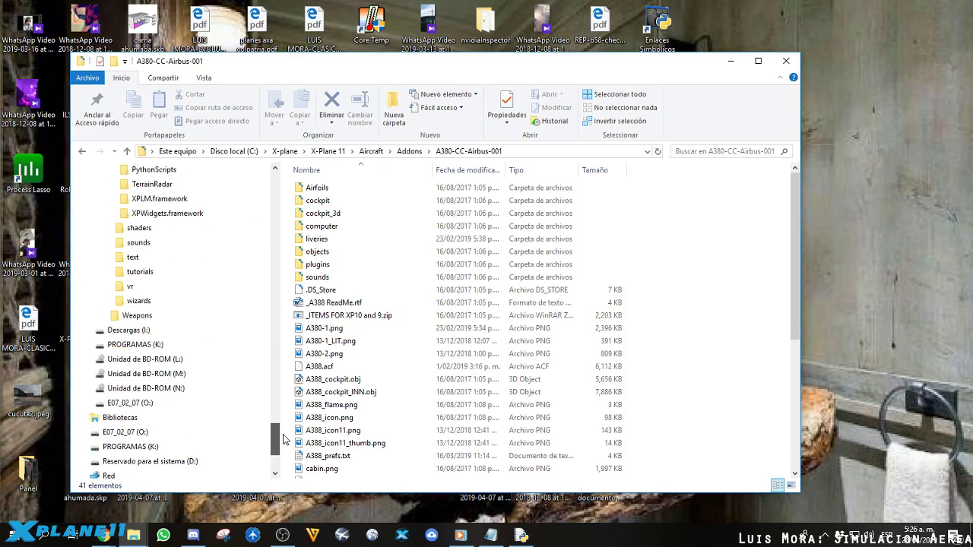
scroll(181, 243, "up", 5)
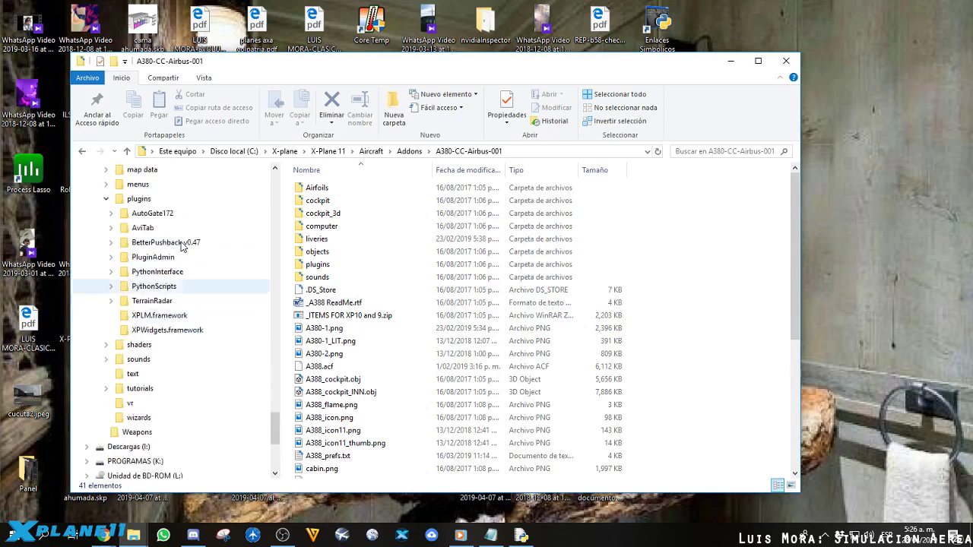
scroll(181, 245, "up", 8)
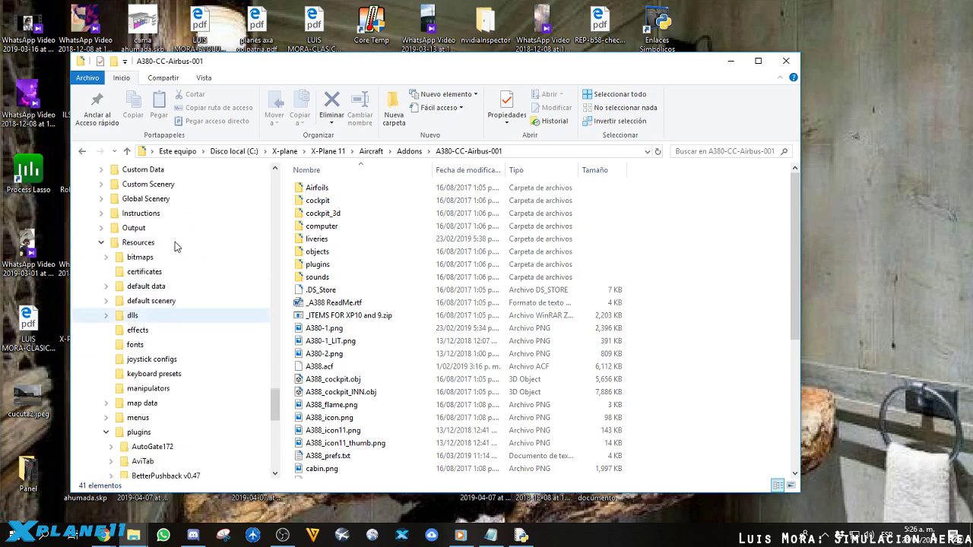
scroll(175, 241, "up", 2)
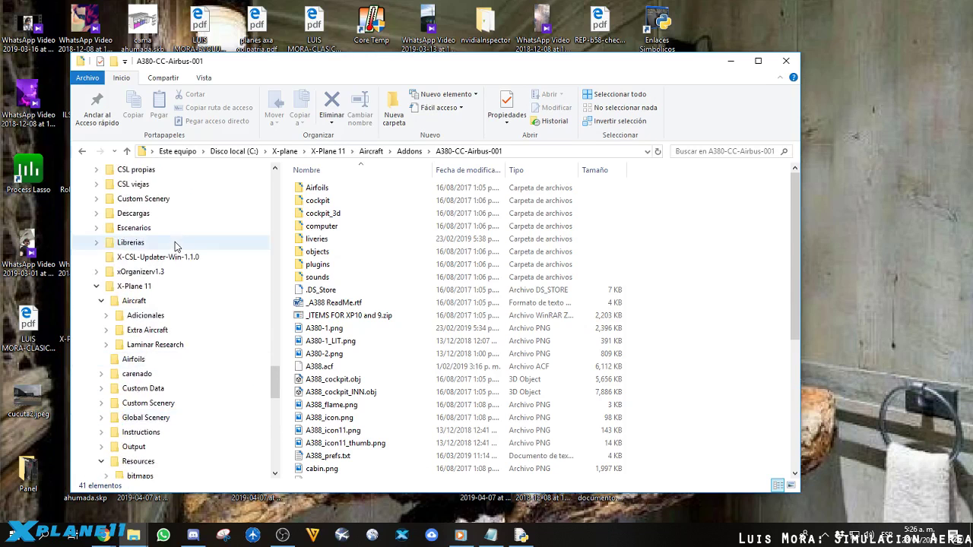
left_click(135, 314)
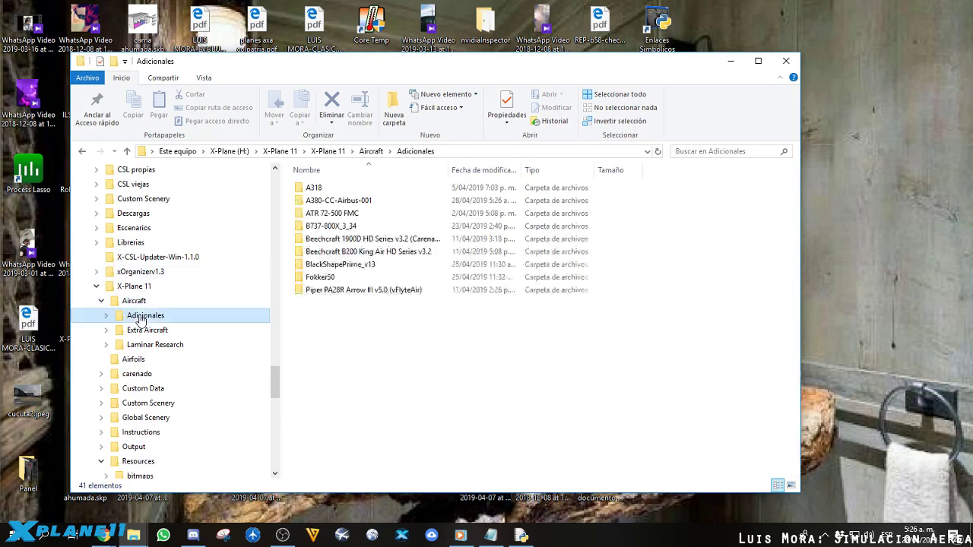
left_click(297, 204)
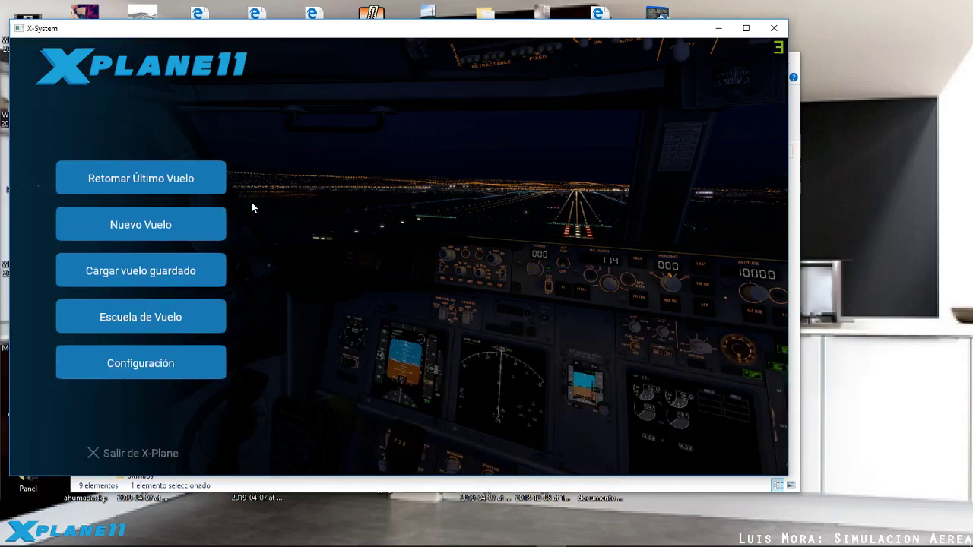
In X-Plane 11, open the new flight setup and look through the aircraft list for the linked A380
left_click(102, 228)
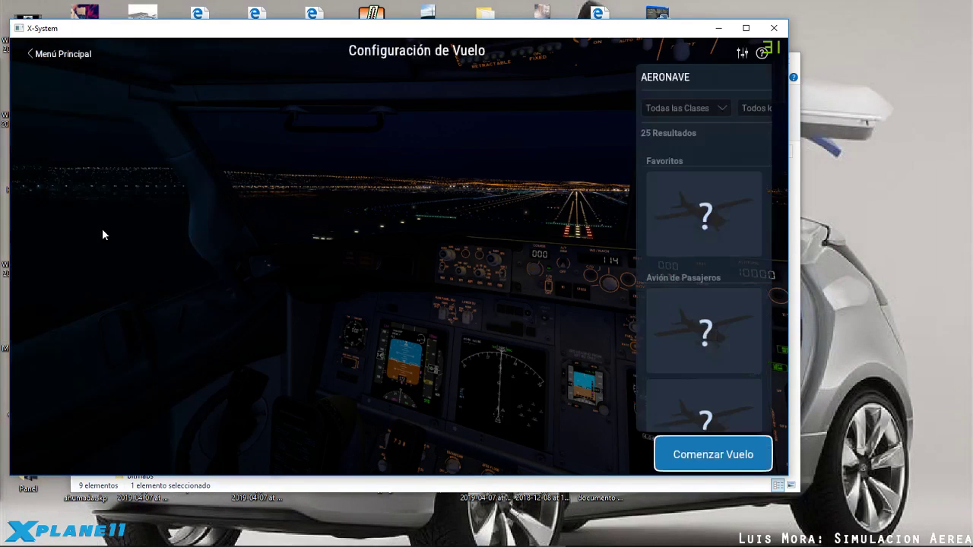
scroll(313, 295, "down", 5)
scroll(313, 295, "up", 2)
scroll(314, 296, "up", 4)
scroll(314, 295, "down", 8)
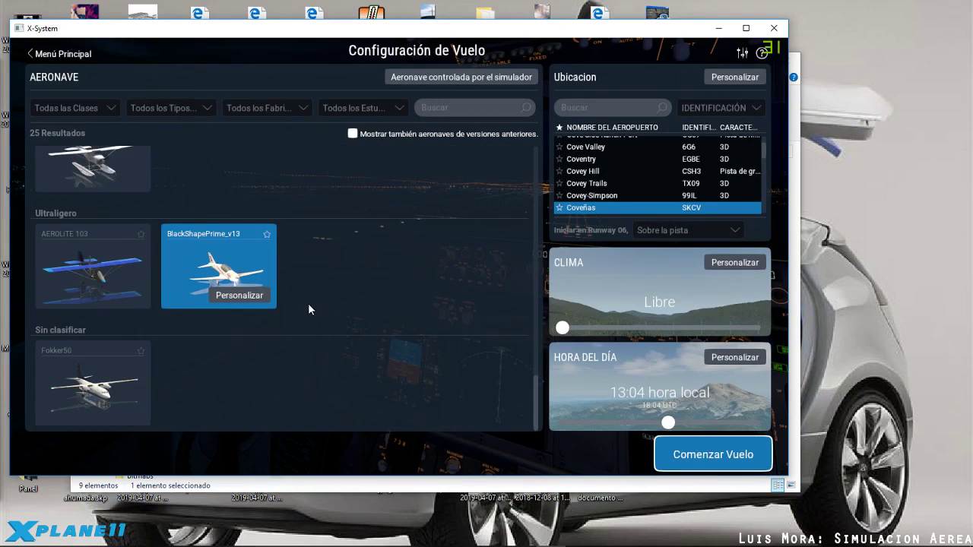
scroll(308, 316, "up", 4)
scroll(308, 316, "up", 4)
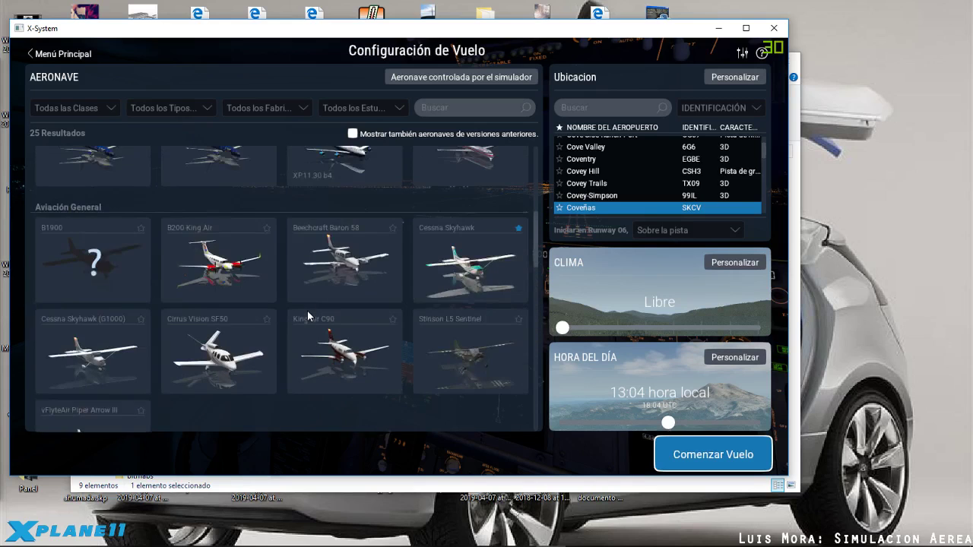
scroll(269, 306, "up", 2)
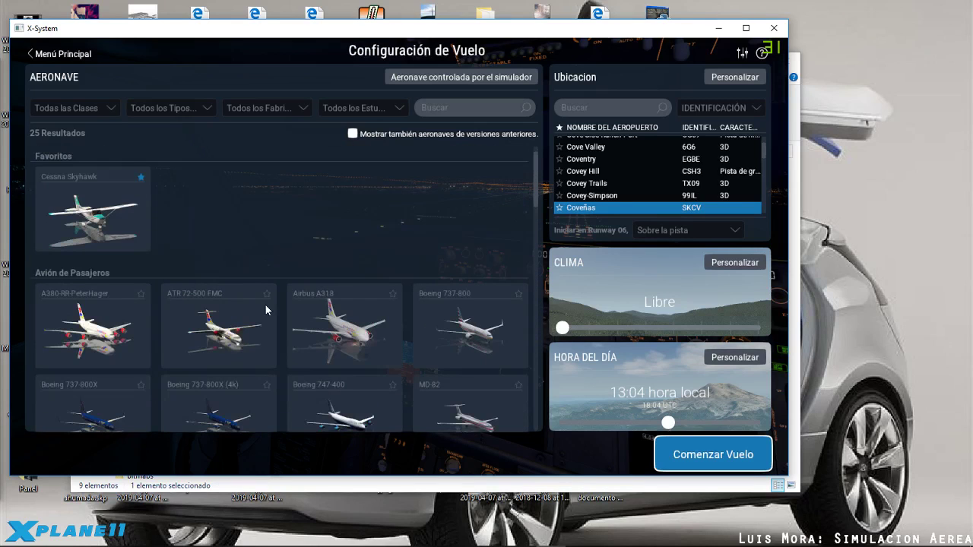
scroll(61, 321, "down", 1)
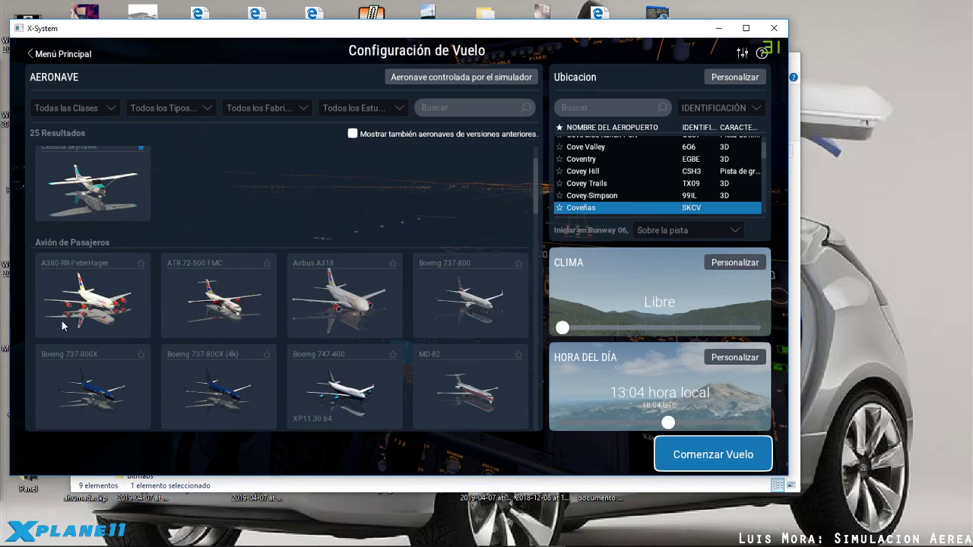
Choose the A380-RR-PeterHager, view its details, confirm Coveñas Runway 06 as the location and start the flight
left_click(84, 287)
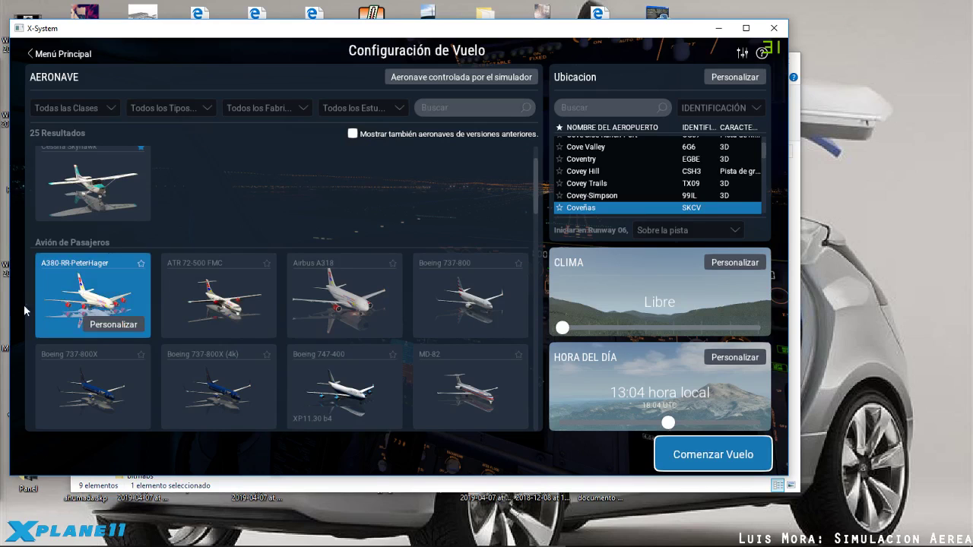
left_click(114, 324)
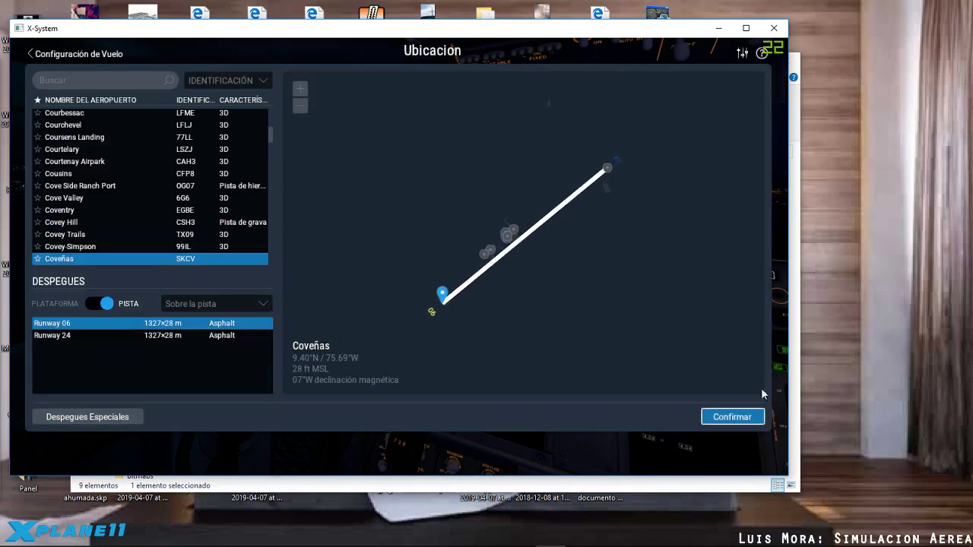
left_click(728, 417)
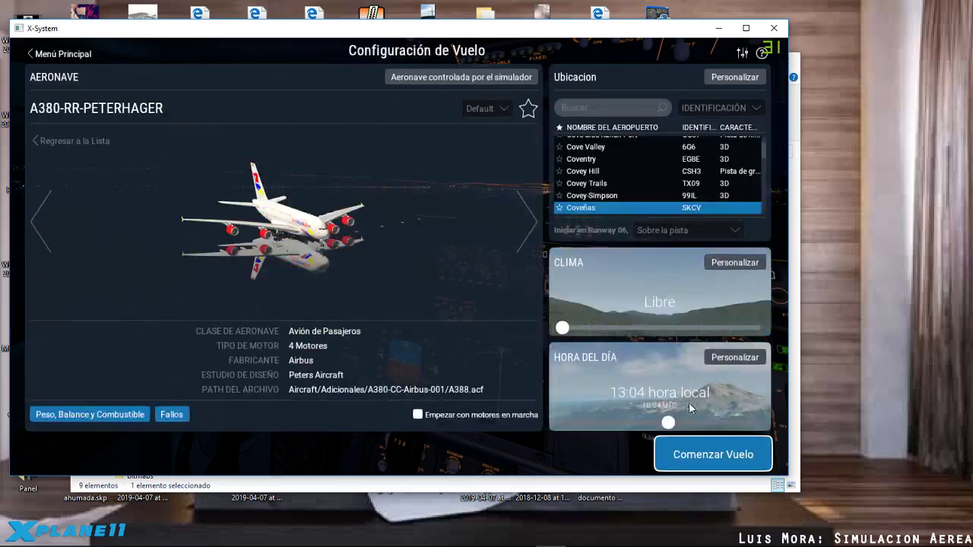
left_click(708, 450)
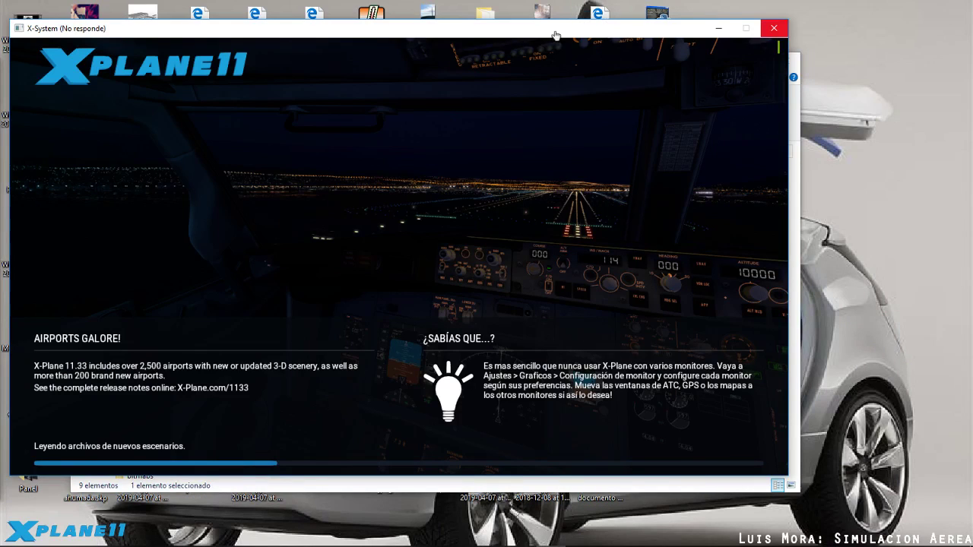
Maximize the simulator window and change to an outside view of the A380 on the runway
left_click_drag(503, 33, 614, 43)
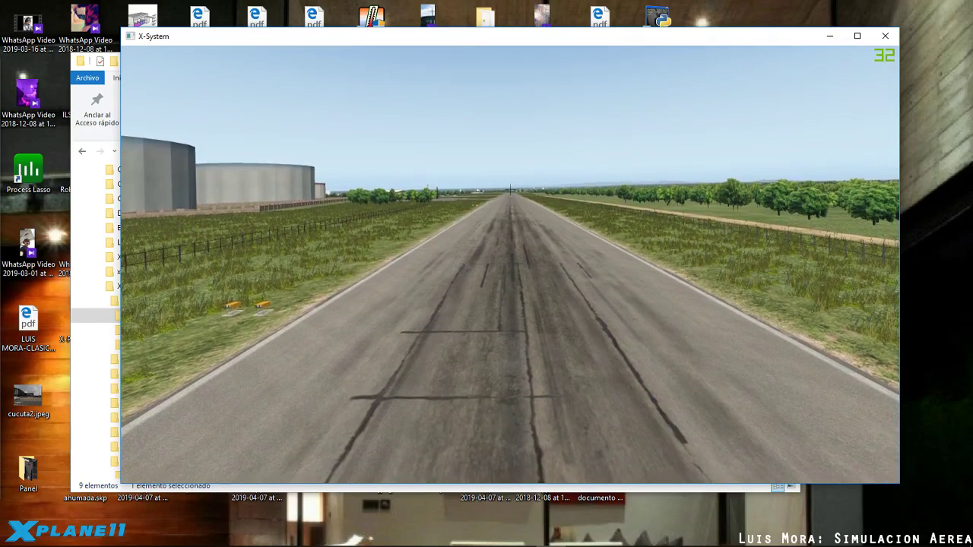
left_click(858, 36)
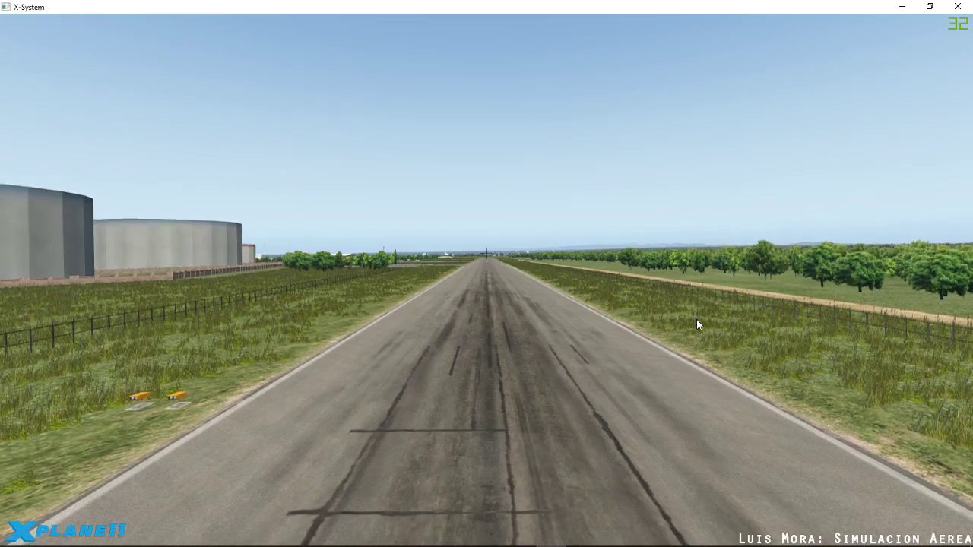
key("shift+8")
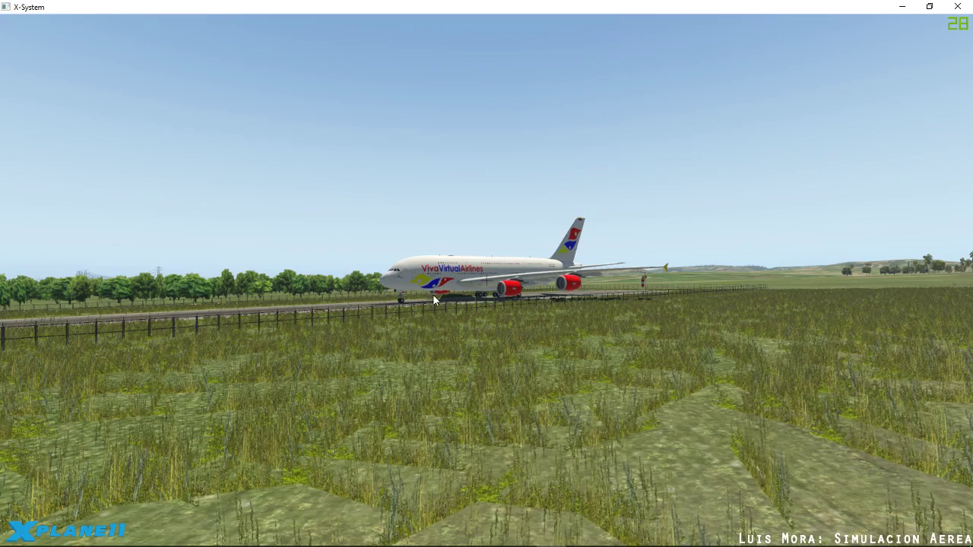
key("shift+5")
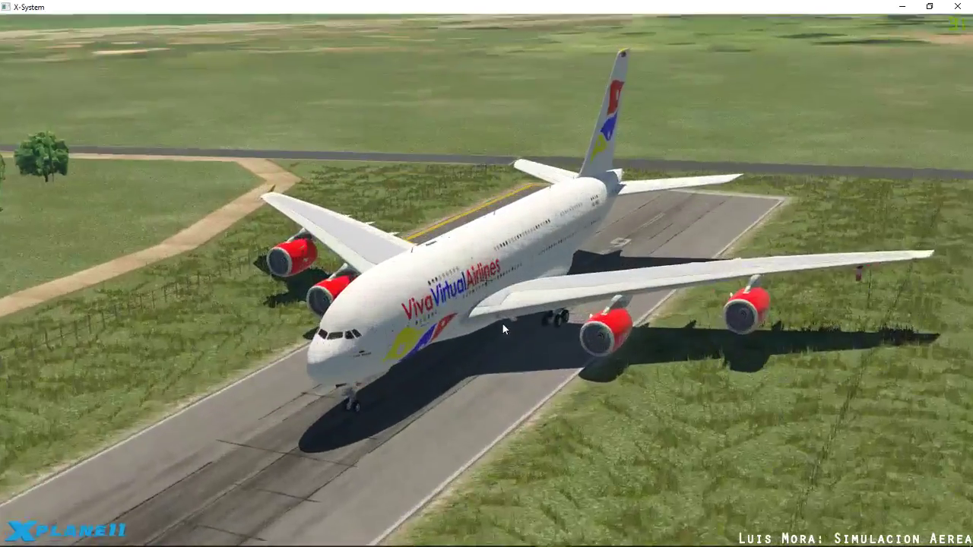
Examine the linked A380 from several angles around its exterior and inspect its 3D cockpit
left_click_drag(502, 324, 684, 309)
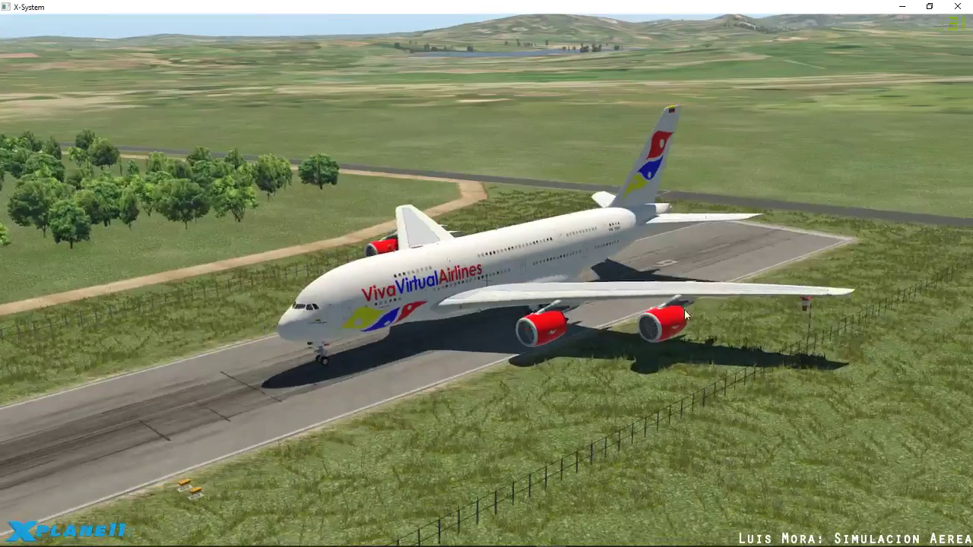
left_click_drag(338, 351, 741, 298)
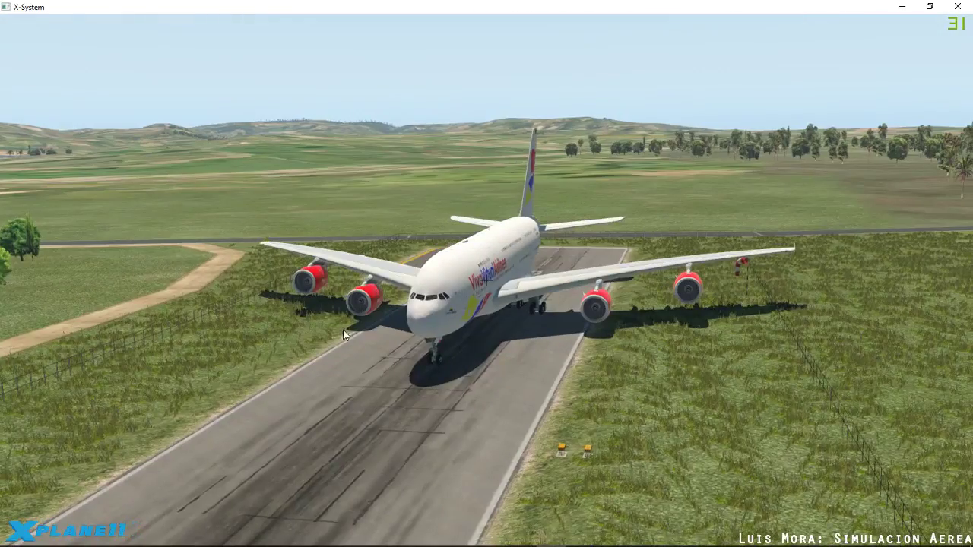
left_click_drag(346, 335, 651, 307)
left_click_drag(251, 311, 543, 326)
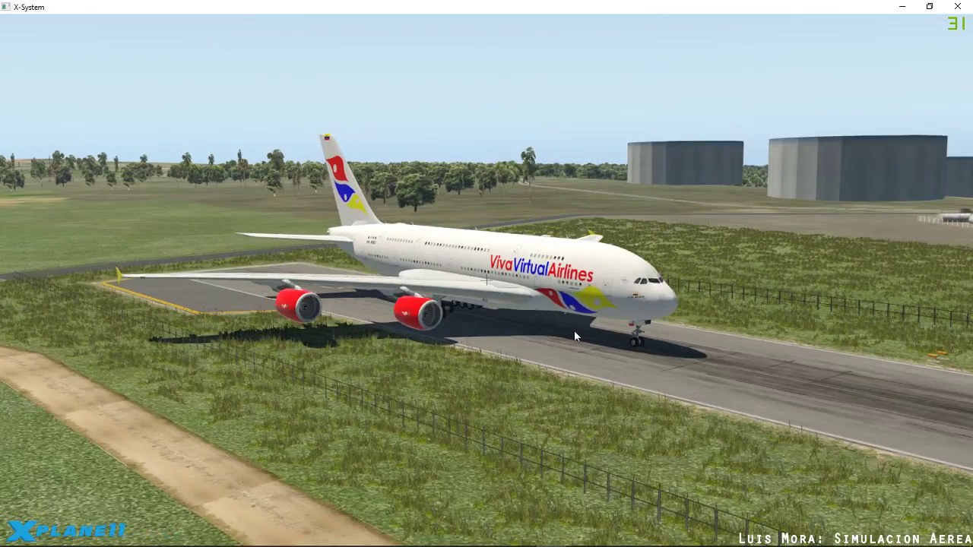
left_click_drag(222, 314, 414, 289)
left_click_drag(705, 311, 734, 328)
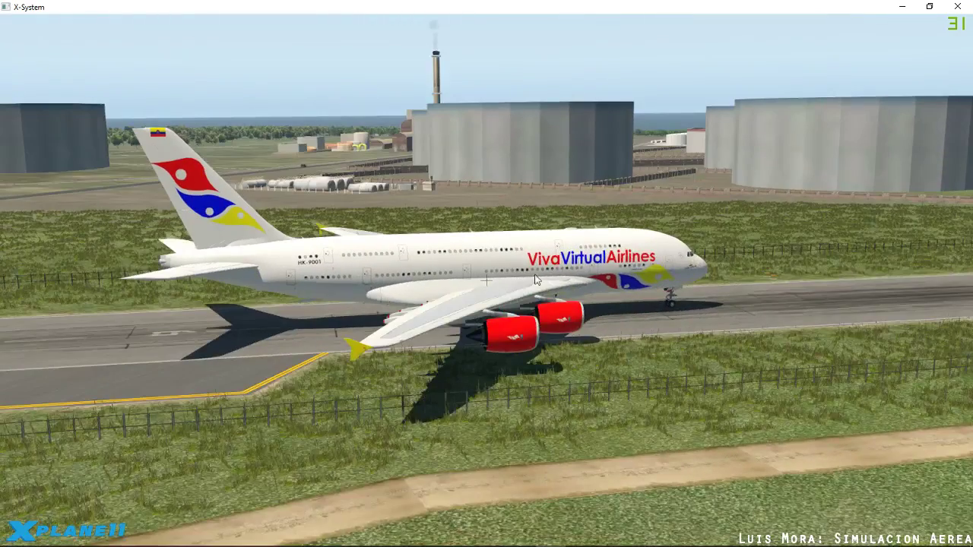
left_click_drag(670, 289, 523, 321)
key("shift+9")
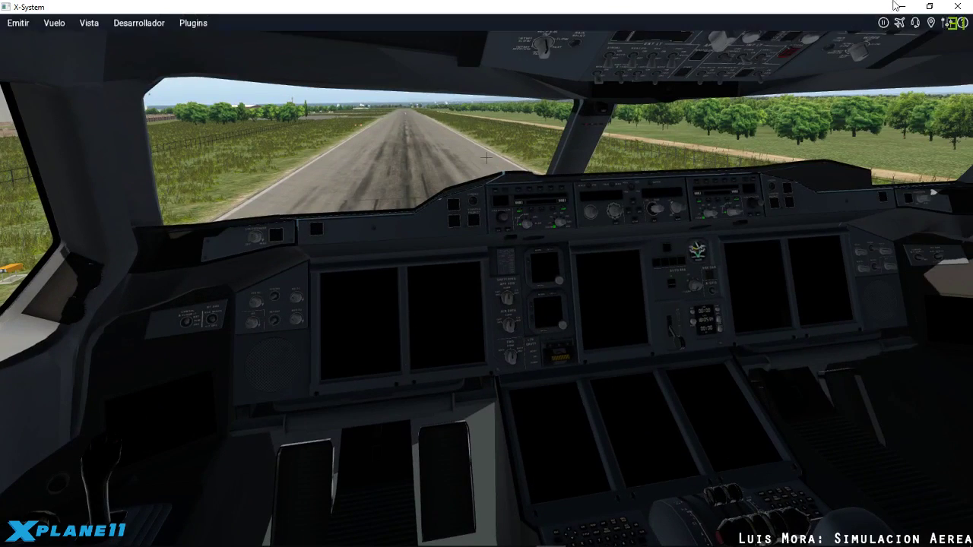
Minimize the simulator and, in File Explorer, look through the linked scenery folders in X-Plane 11\Custom Scenery on drive C:
left_click(896, 6)
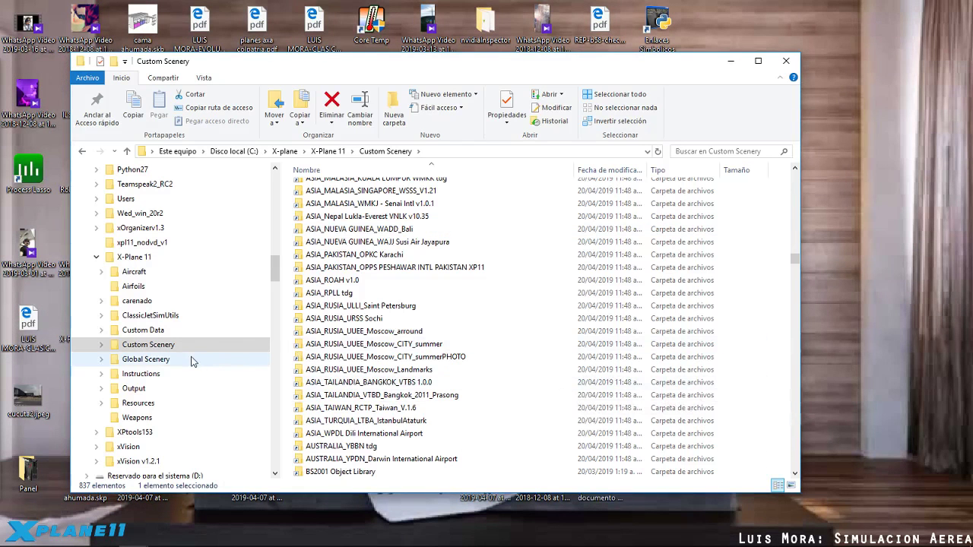
scroll(394, 307, "down", 15)
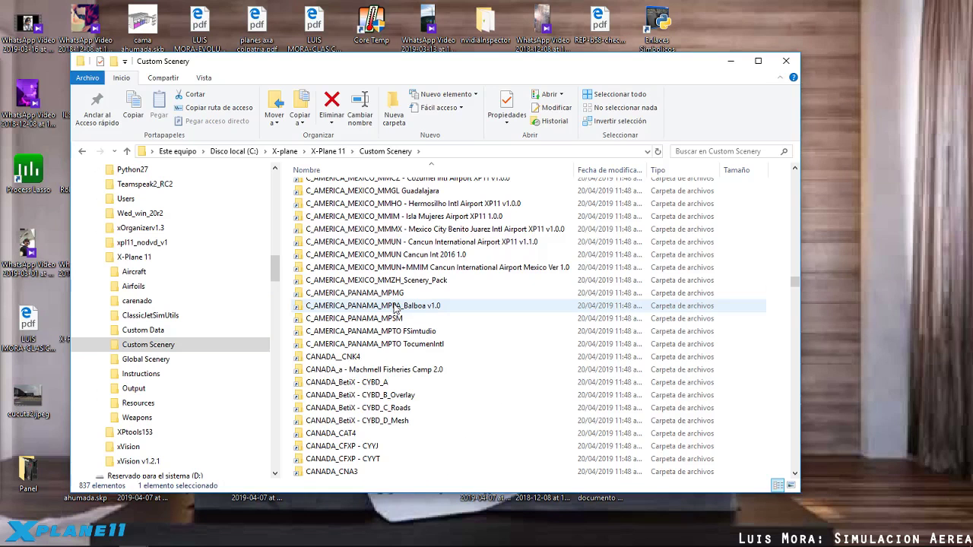
scroll(377, 281, "down", 15)
scroll(520, 287, "down", 15)
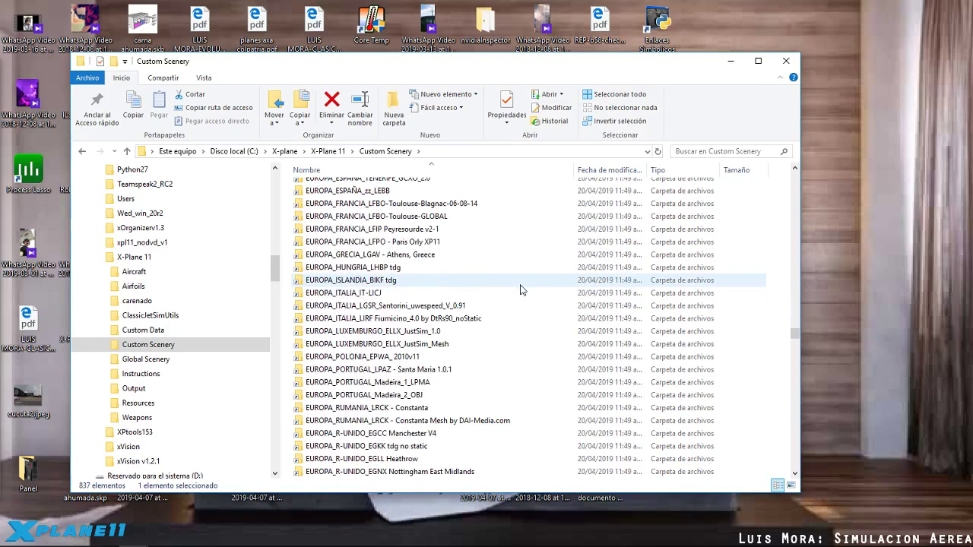
scroll(521, 288, "down", 20)
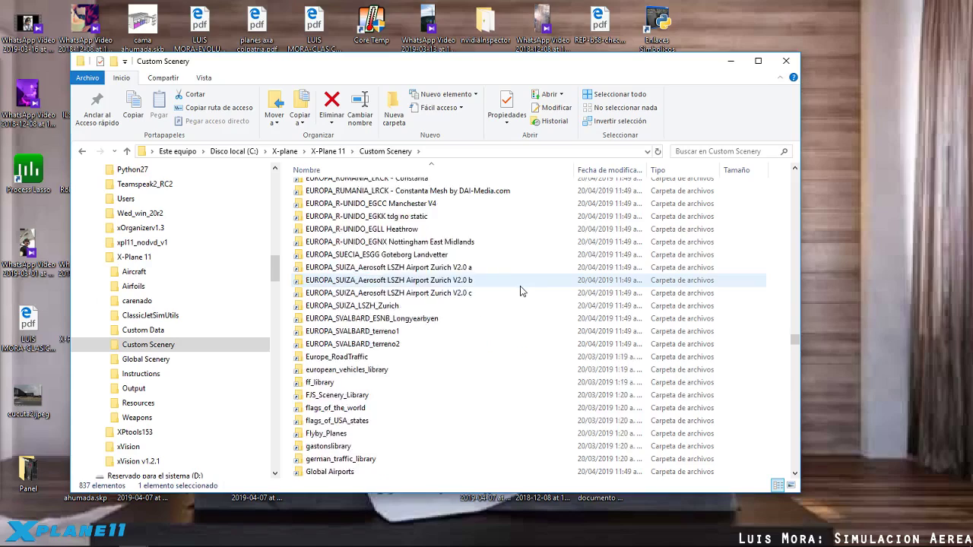
scroll(520, 290, "down", 20)
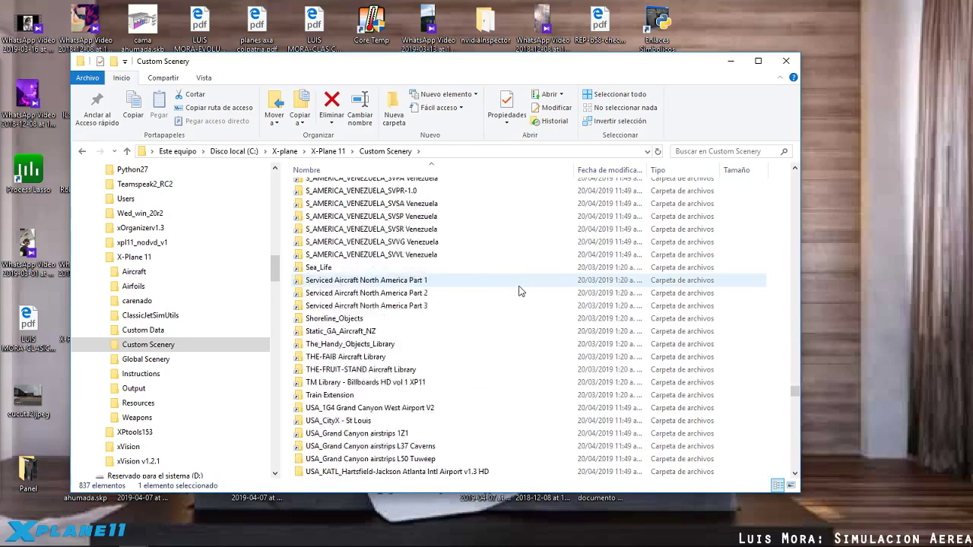
scroll(520, 291, "down", 20)
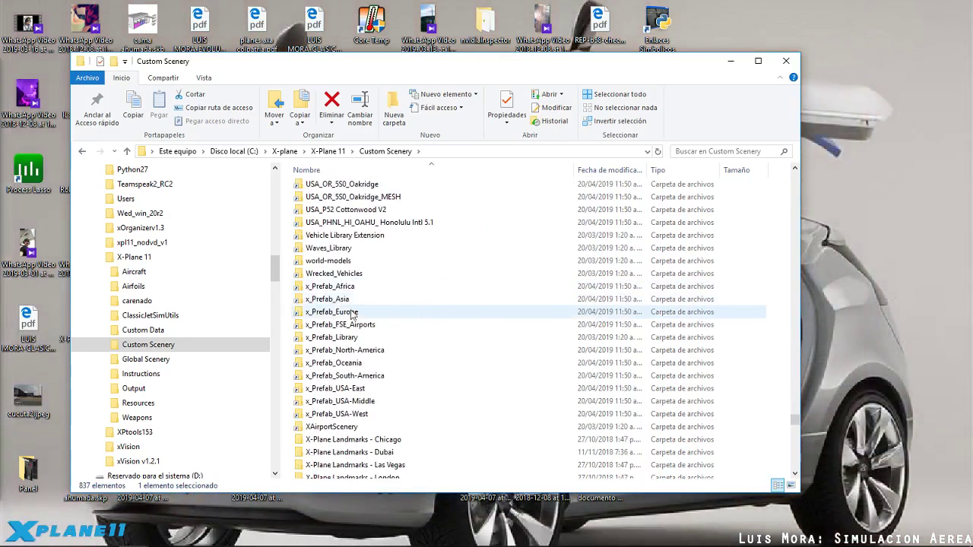
scroll(352, 312, "down", 20)
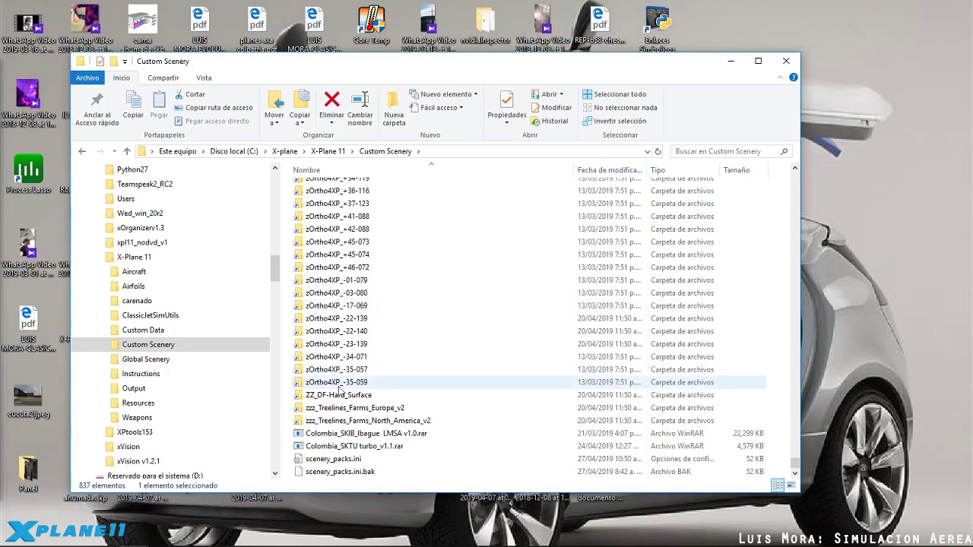
scroll(352, 312, "up", 15)
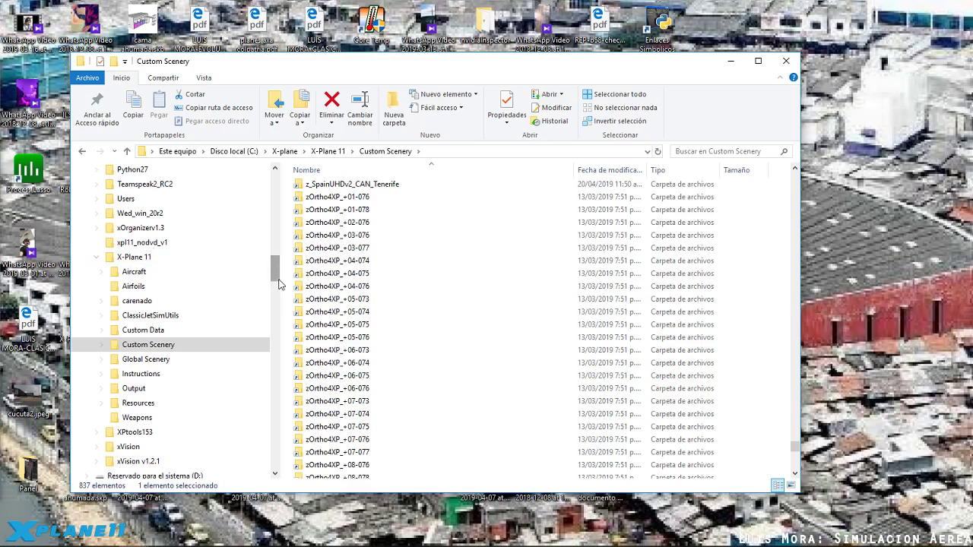
scroll(278, 284, "down", 2)
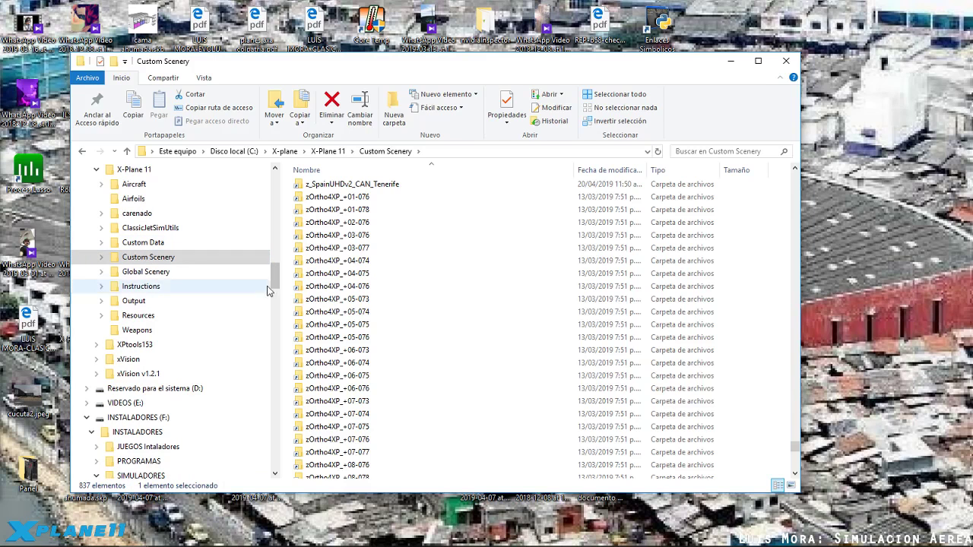
Switch to the Enlaces Simbolicos X-Plane window
mouse_move(449, 534)
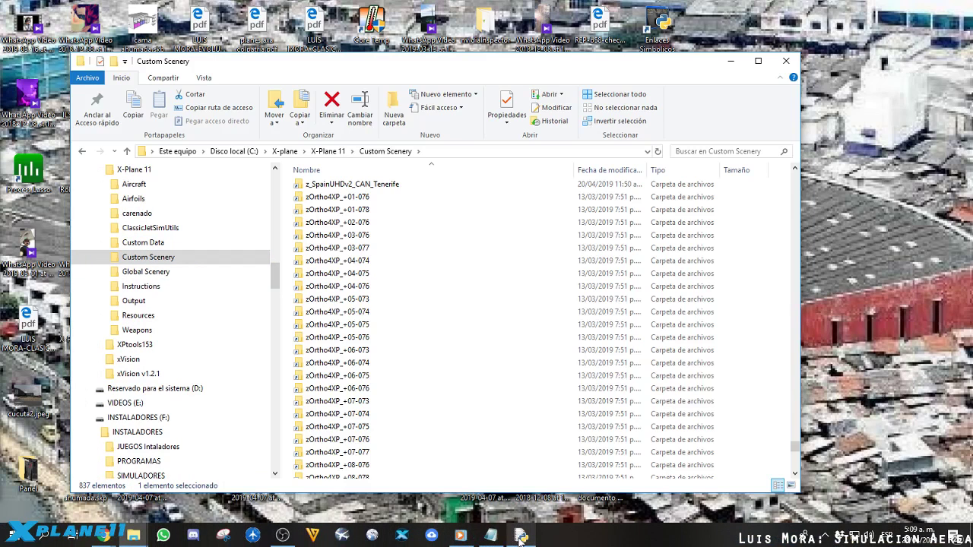
mouse_move(520, 538)
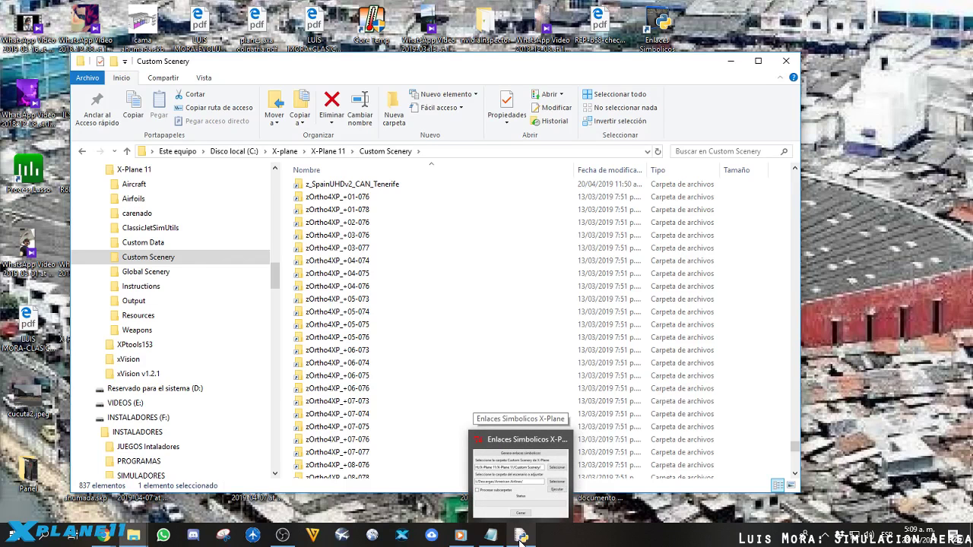